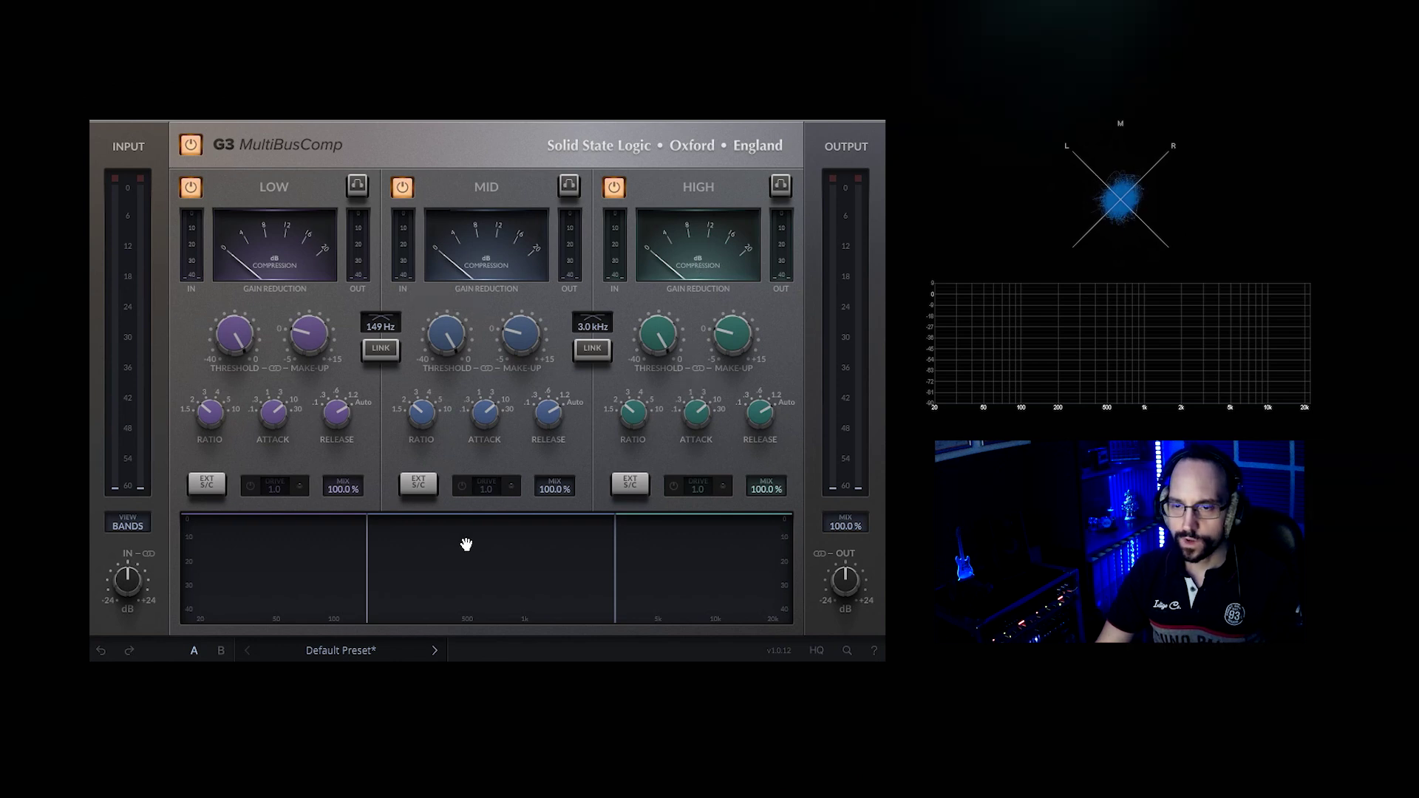
A/B the whole compressor and each band on and off, then lower the mid/high crossover toward 4.3 kHz
click(199, 147)
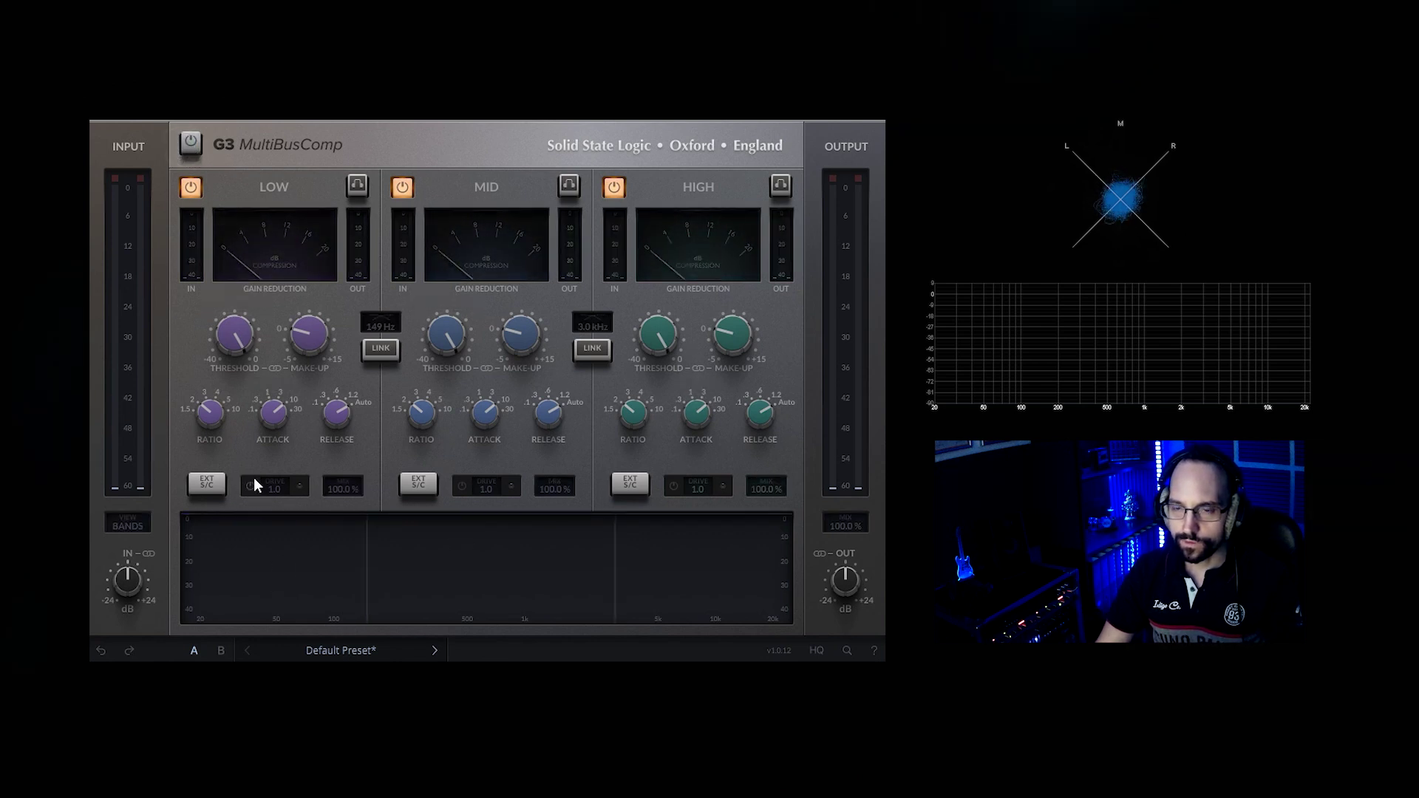
click(197, 147)
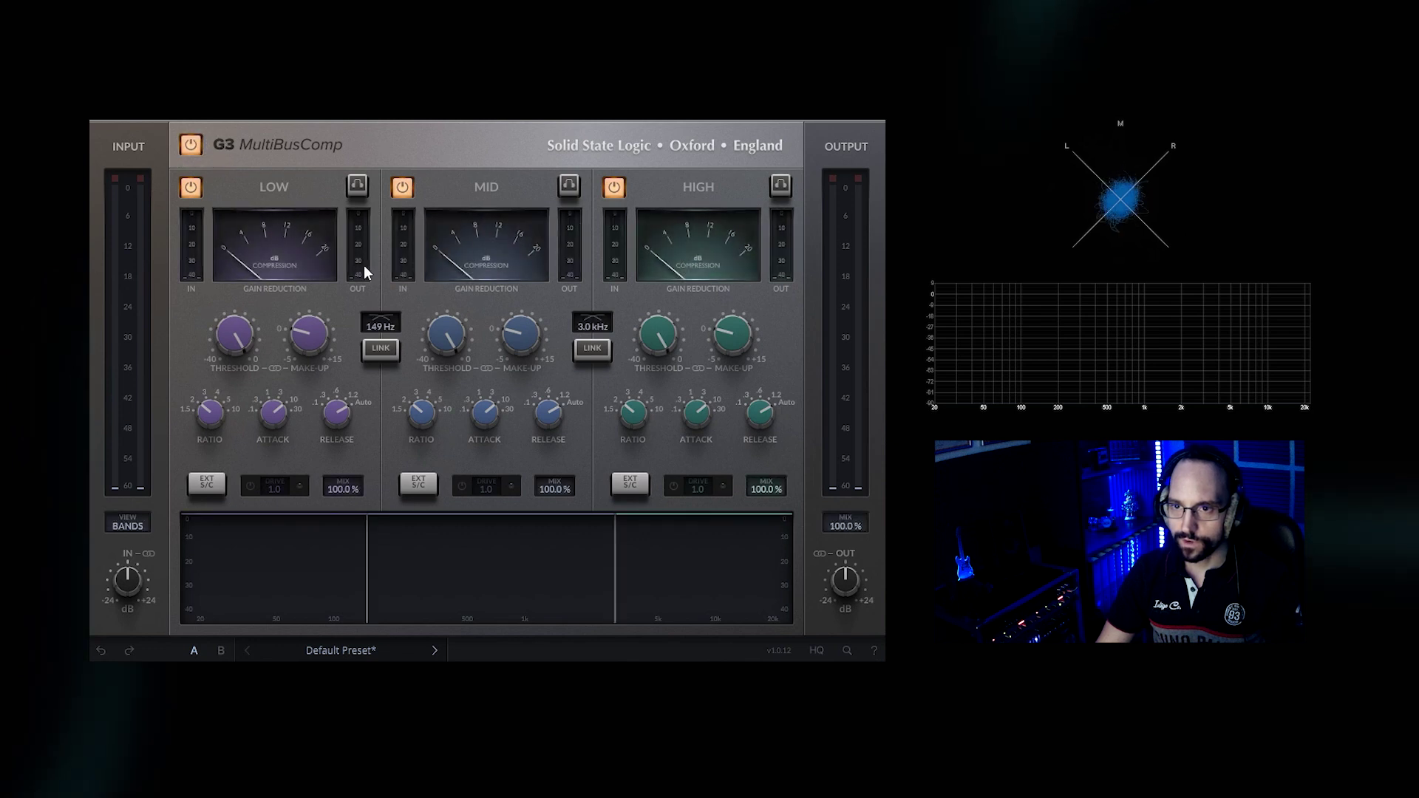
click(190, 189)
click(191, 191)
click(402, 188)
click(404, 189)
click(614, 188)
click(617, 190)
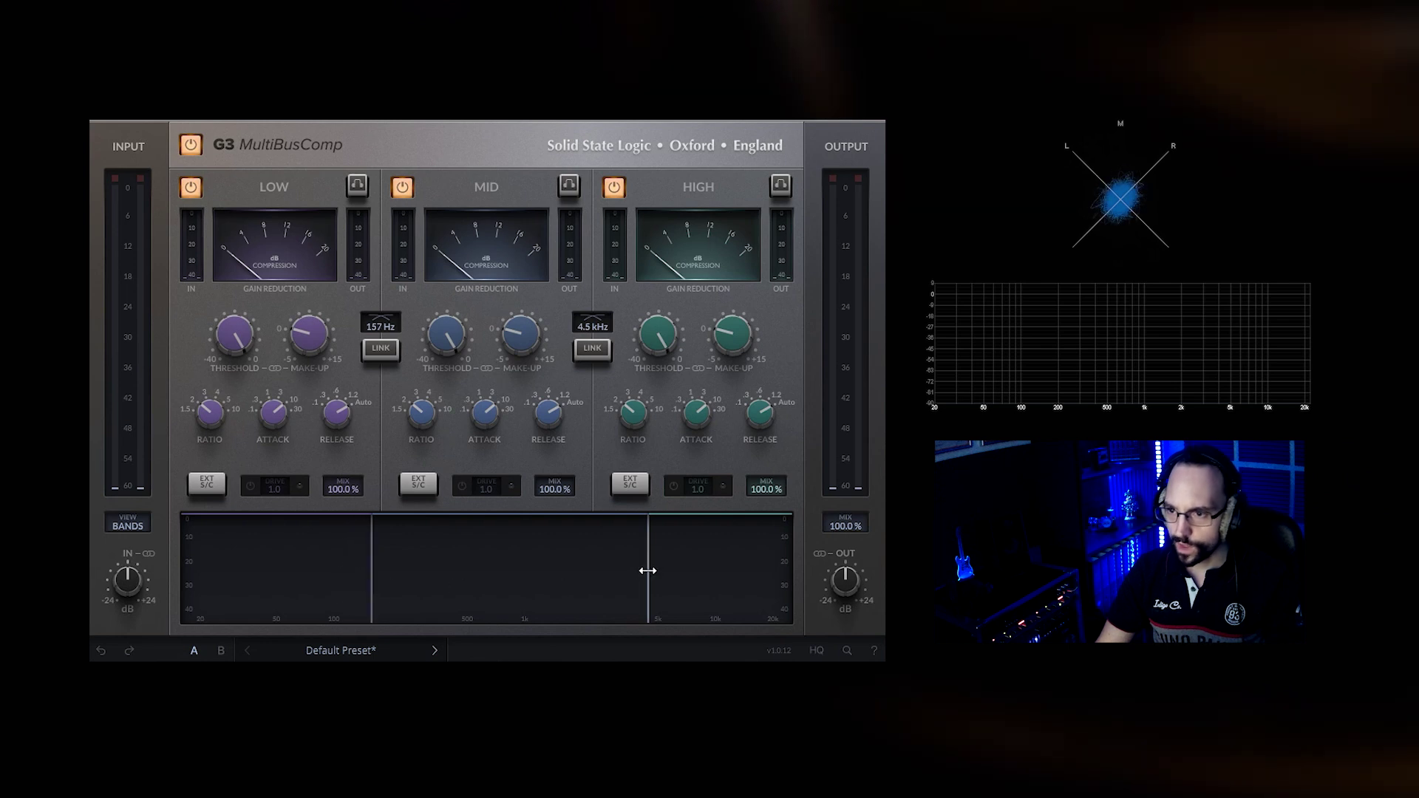
drag(647, 570, 646, 570)
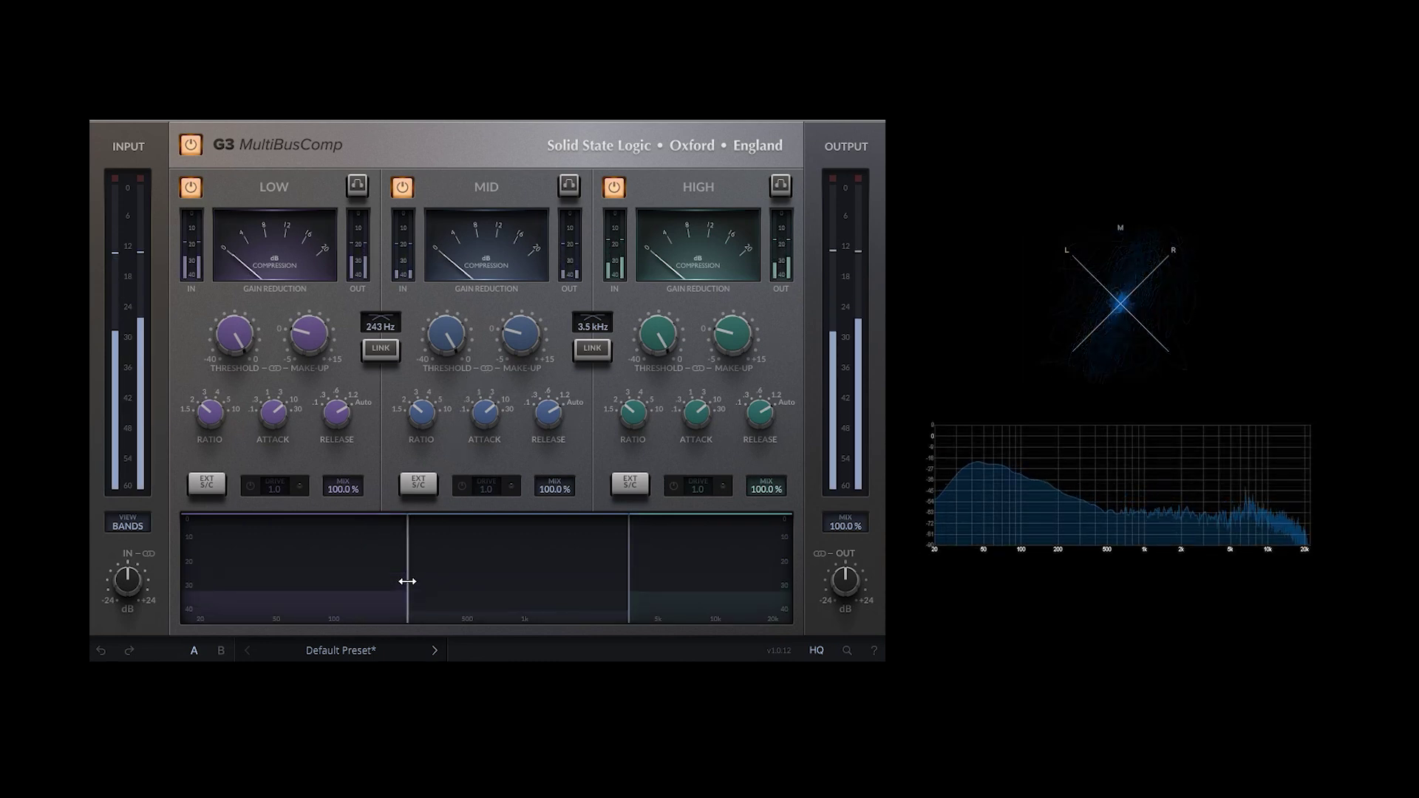
Lower the low crossover to 198 Hz and set the low band's ratio and -23.9 dBFS threshold
drag(407, 579, 390, 580)
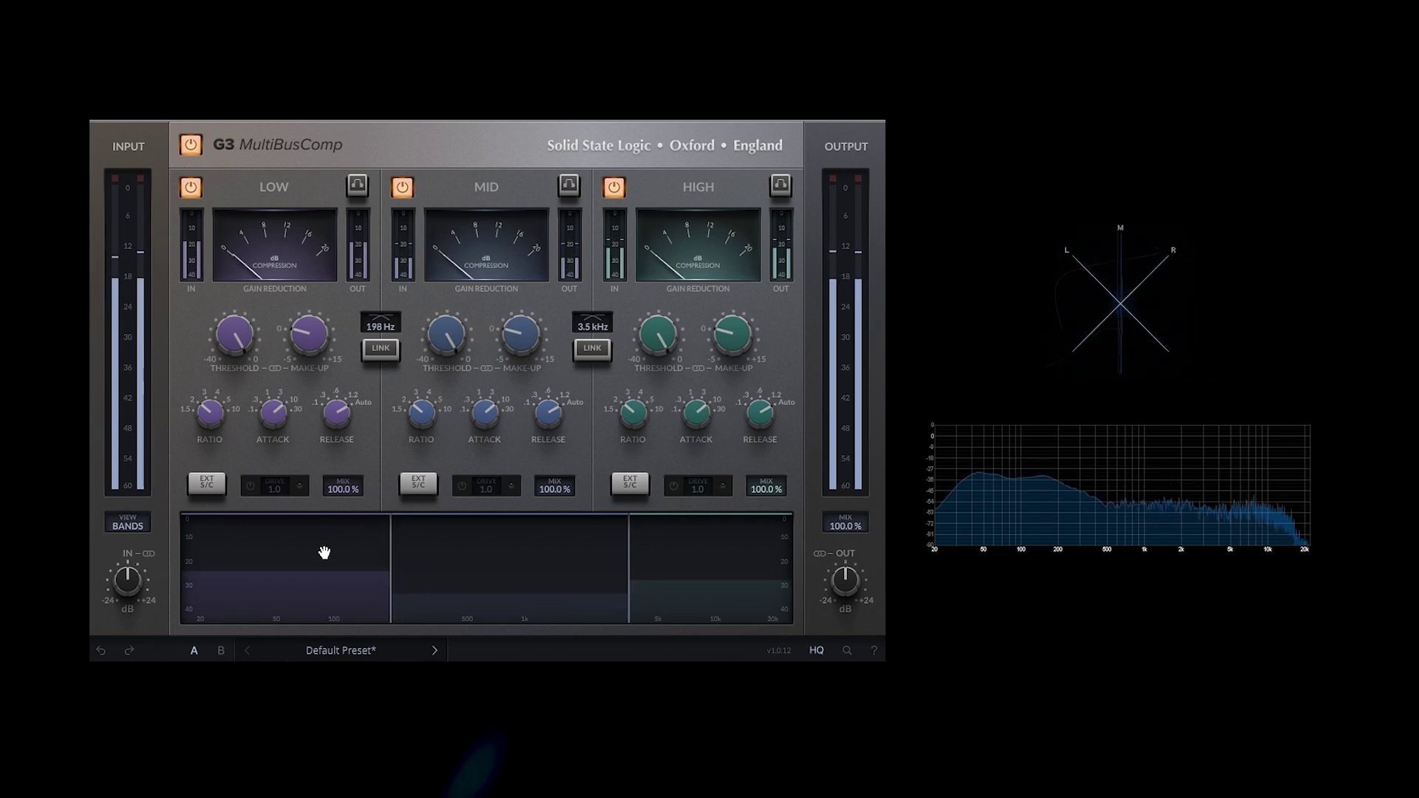
drag(210, 406, 215, 390)
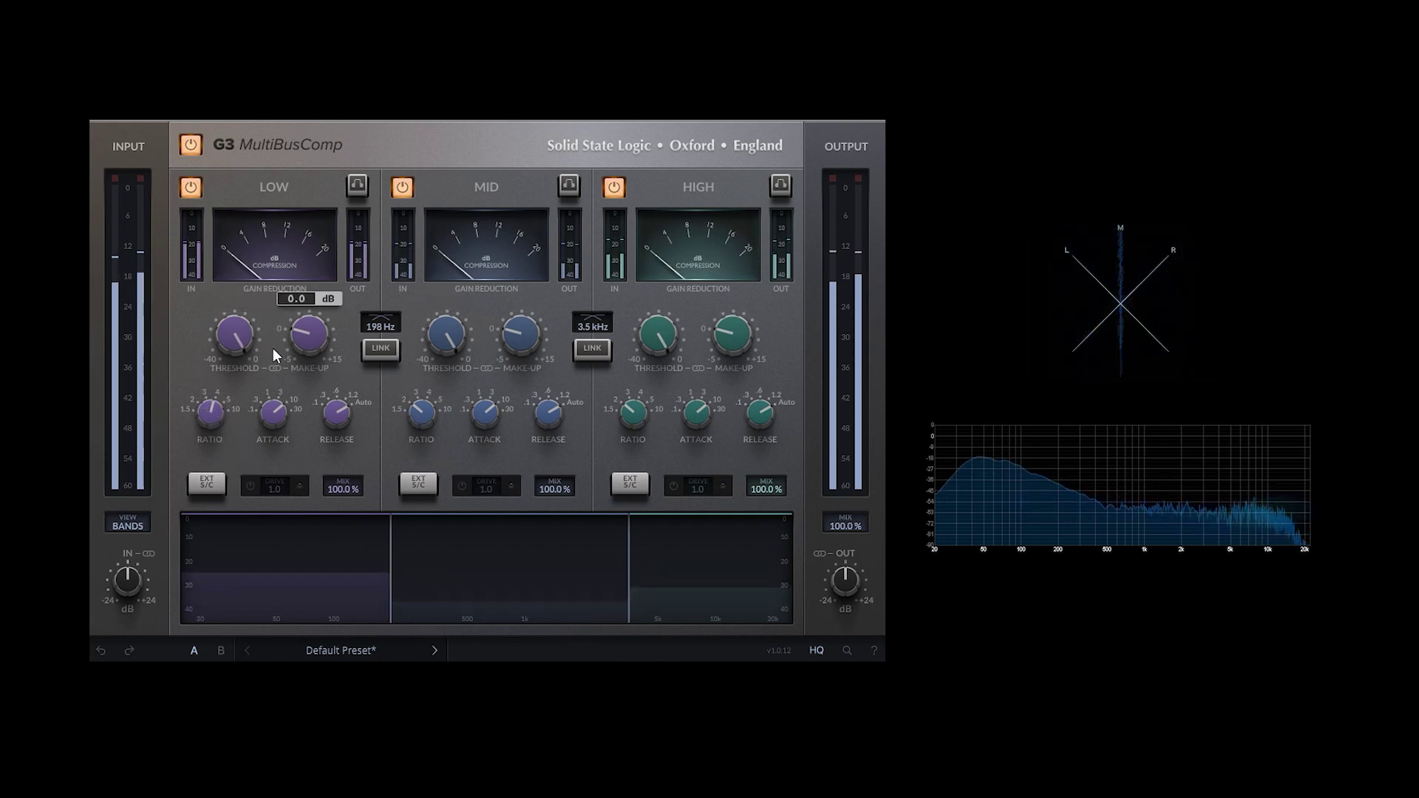
drag(238, 340, 259, 484)
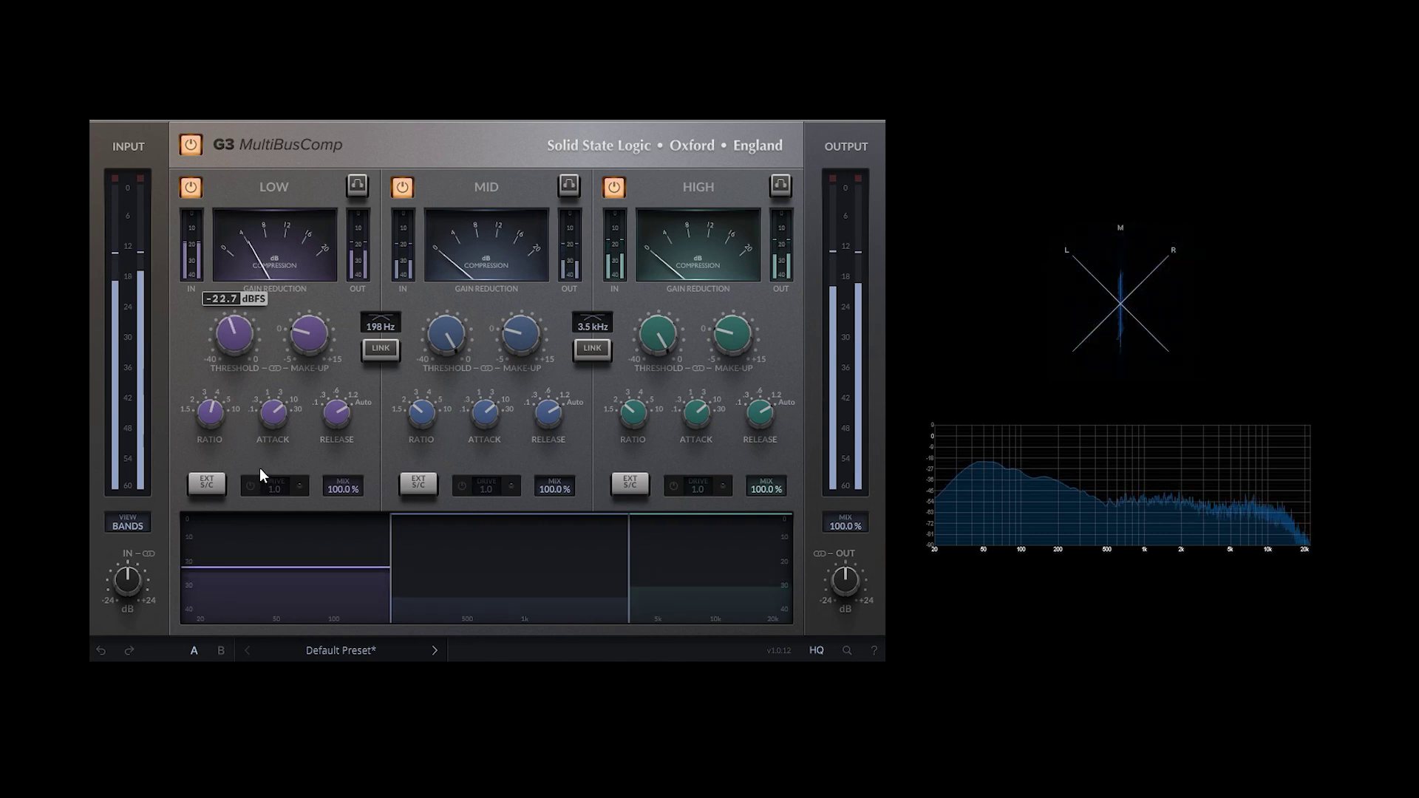
drag(237, 349, 237, 332)
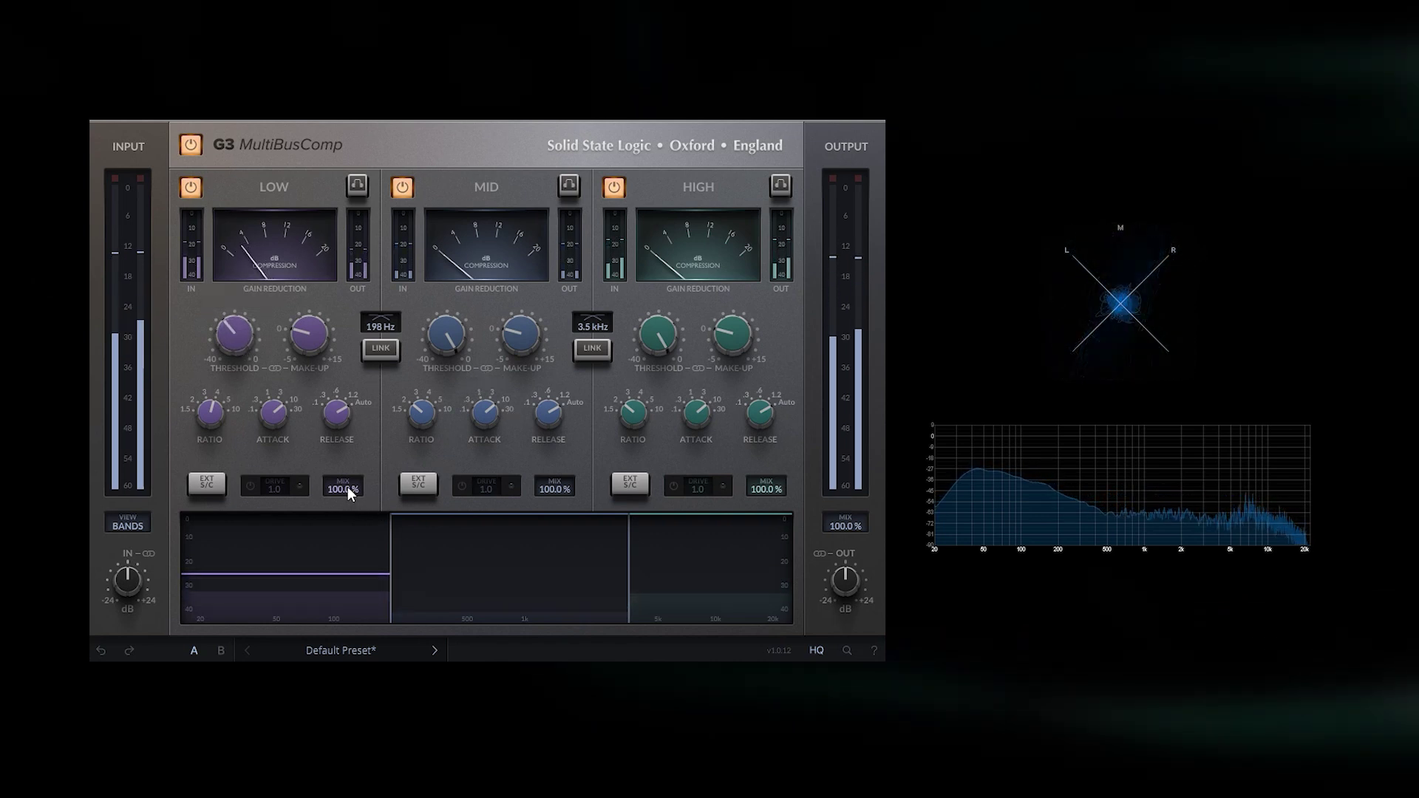
Set the low, mid and high band mixes to 58.4%, 44% and 64%
drag(347, 487, 349, 575)
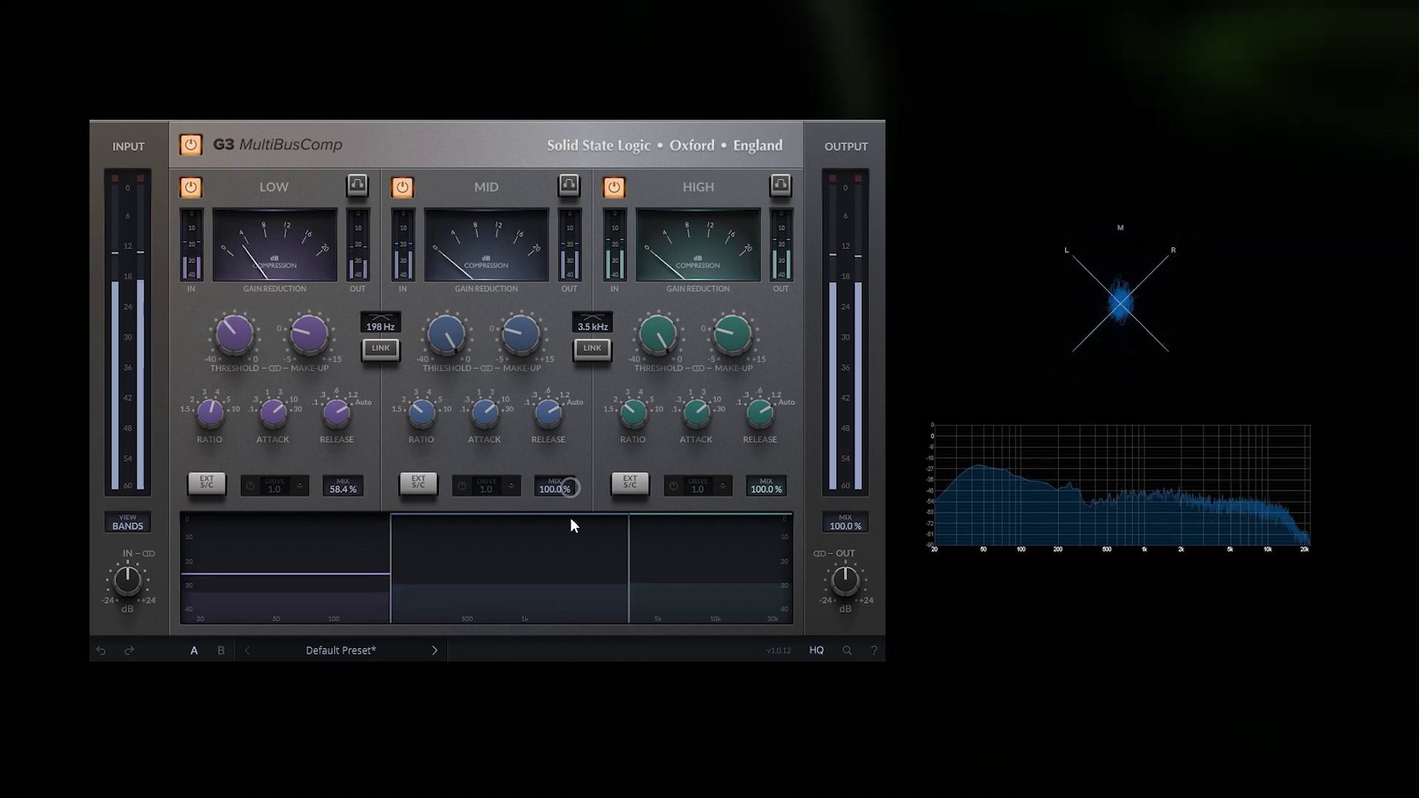
drag(556, 487, 556, 602)
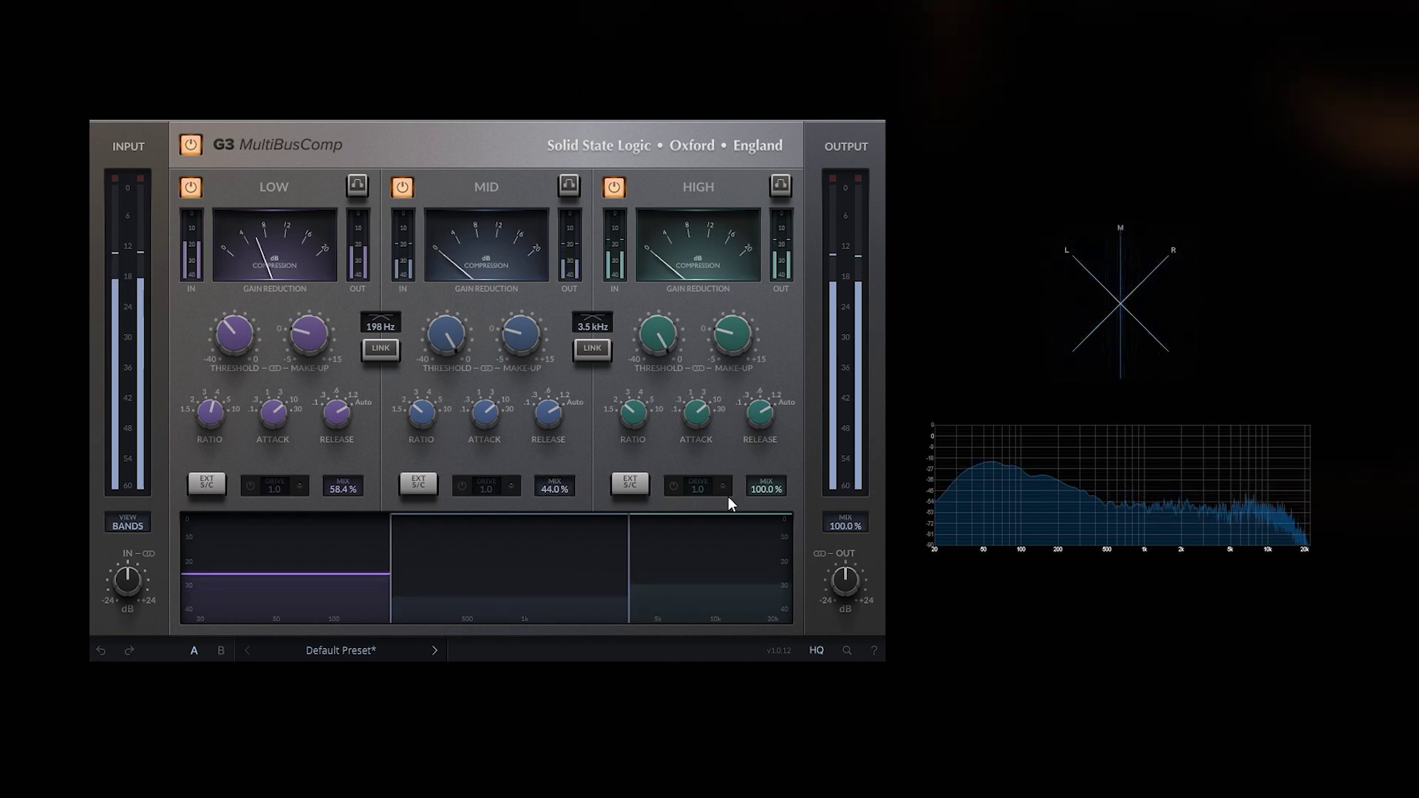
drag(762, 492, 757, 566)
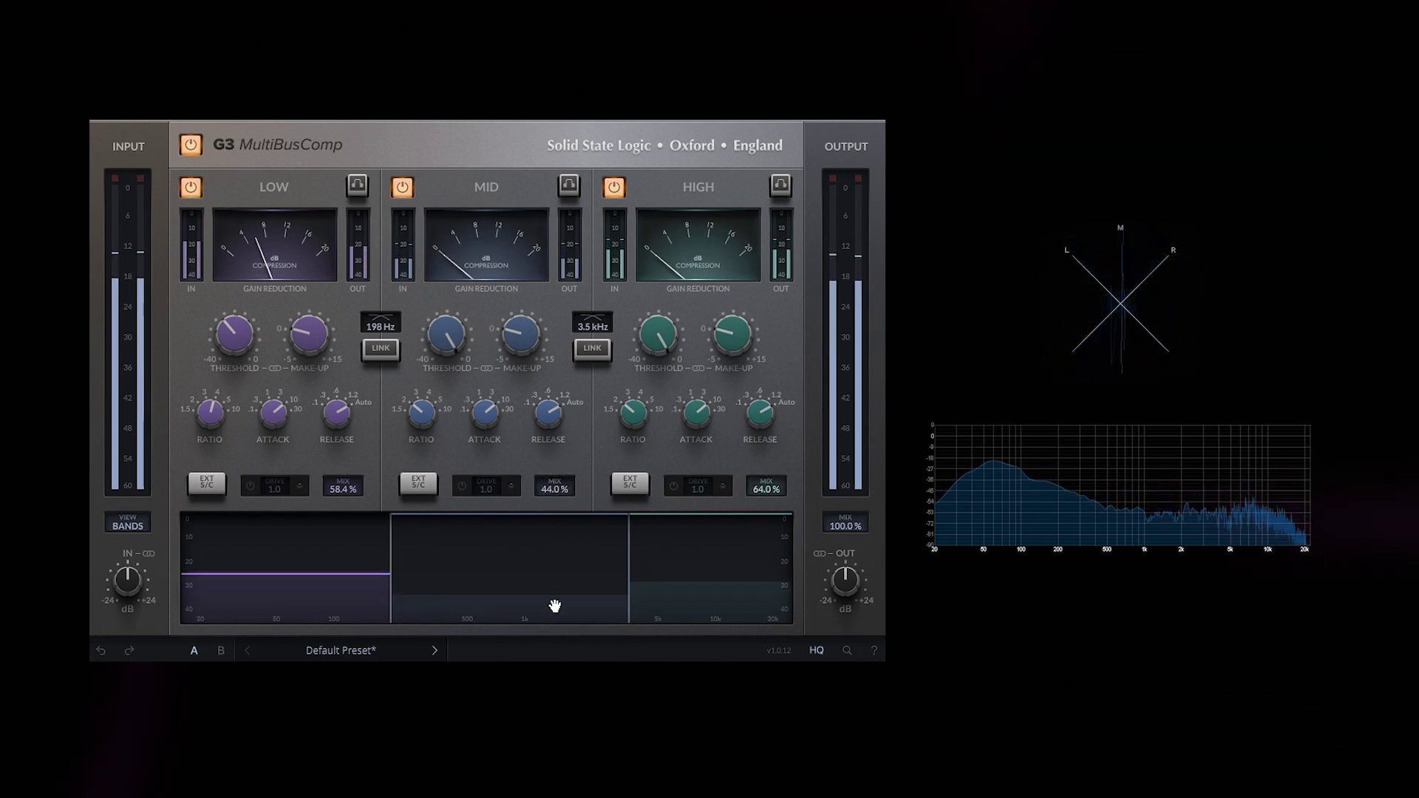
Lower the mid and high thresholds and add make-up gain of 0.5, 1.2 and 2.4 dB
drag(488, 527, 489, 611)
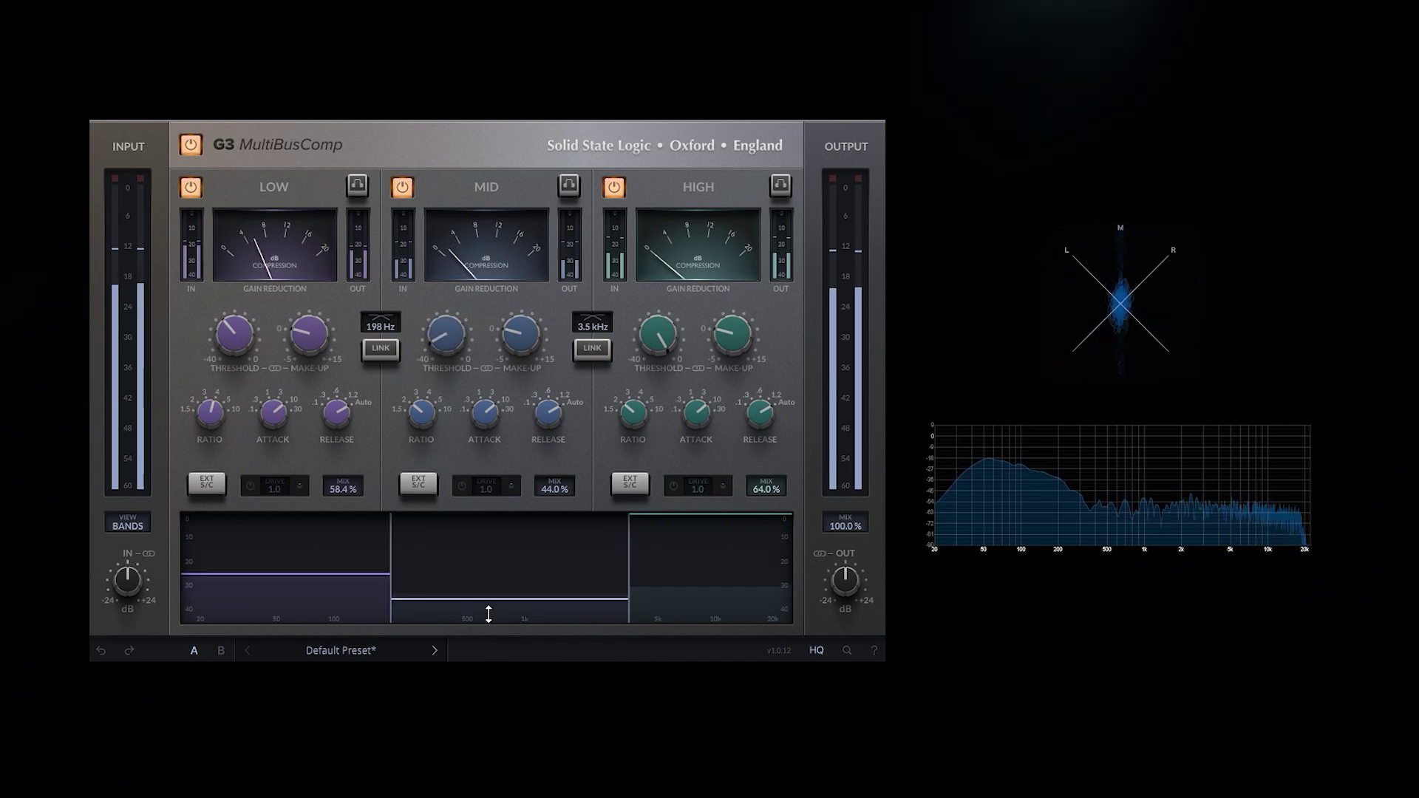
drag(715, 514, 712, 591)
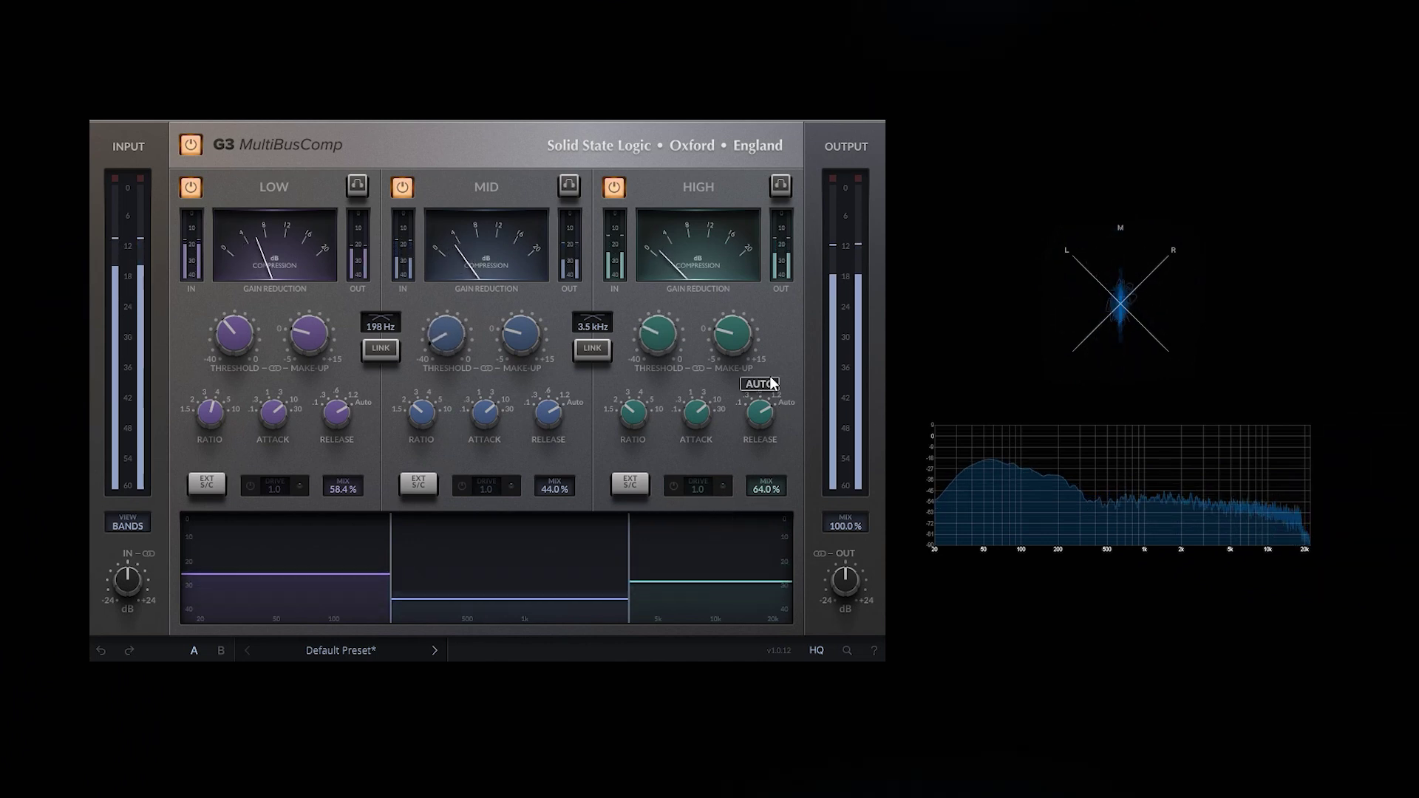
drag(303, 340, 308, 309)
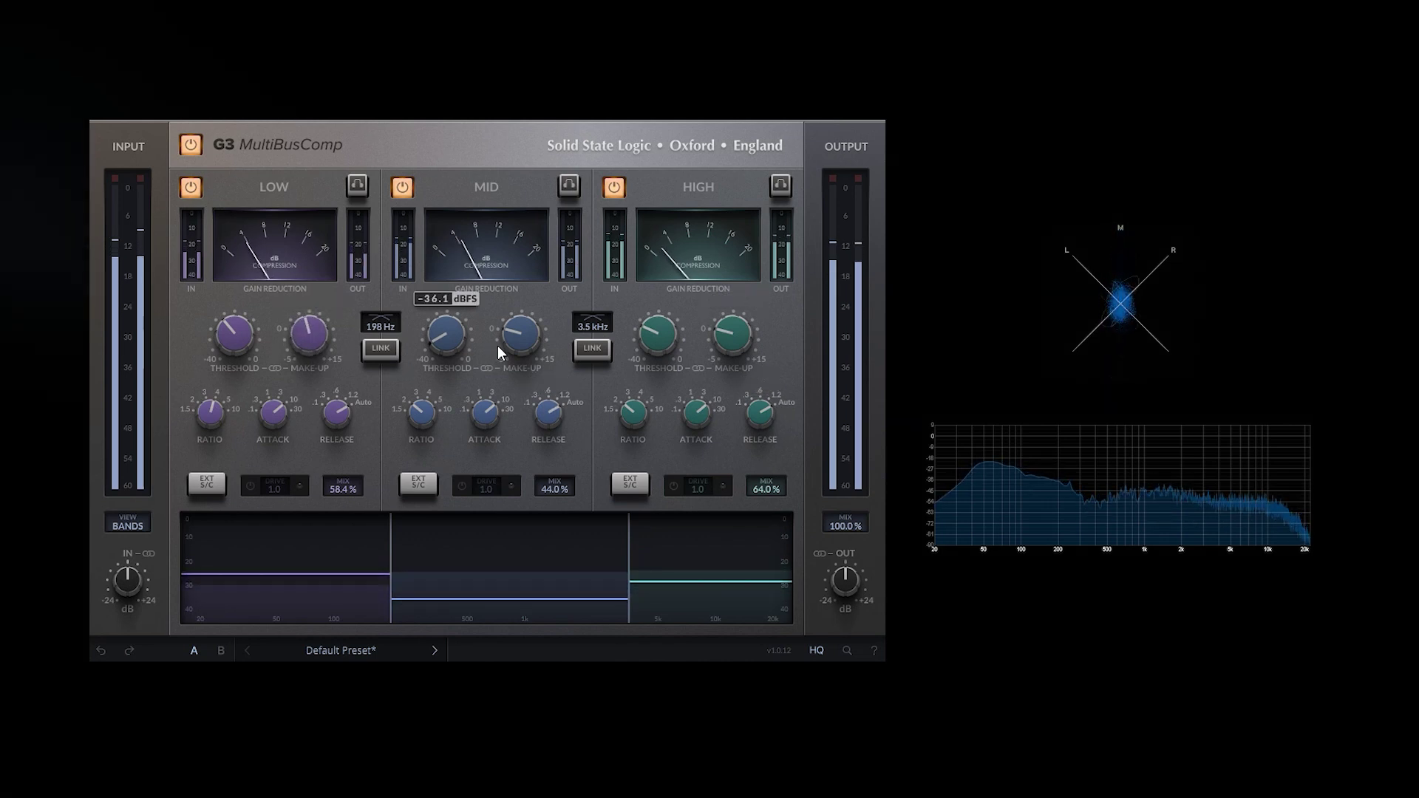
drag(503, 344, 522, 336)
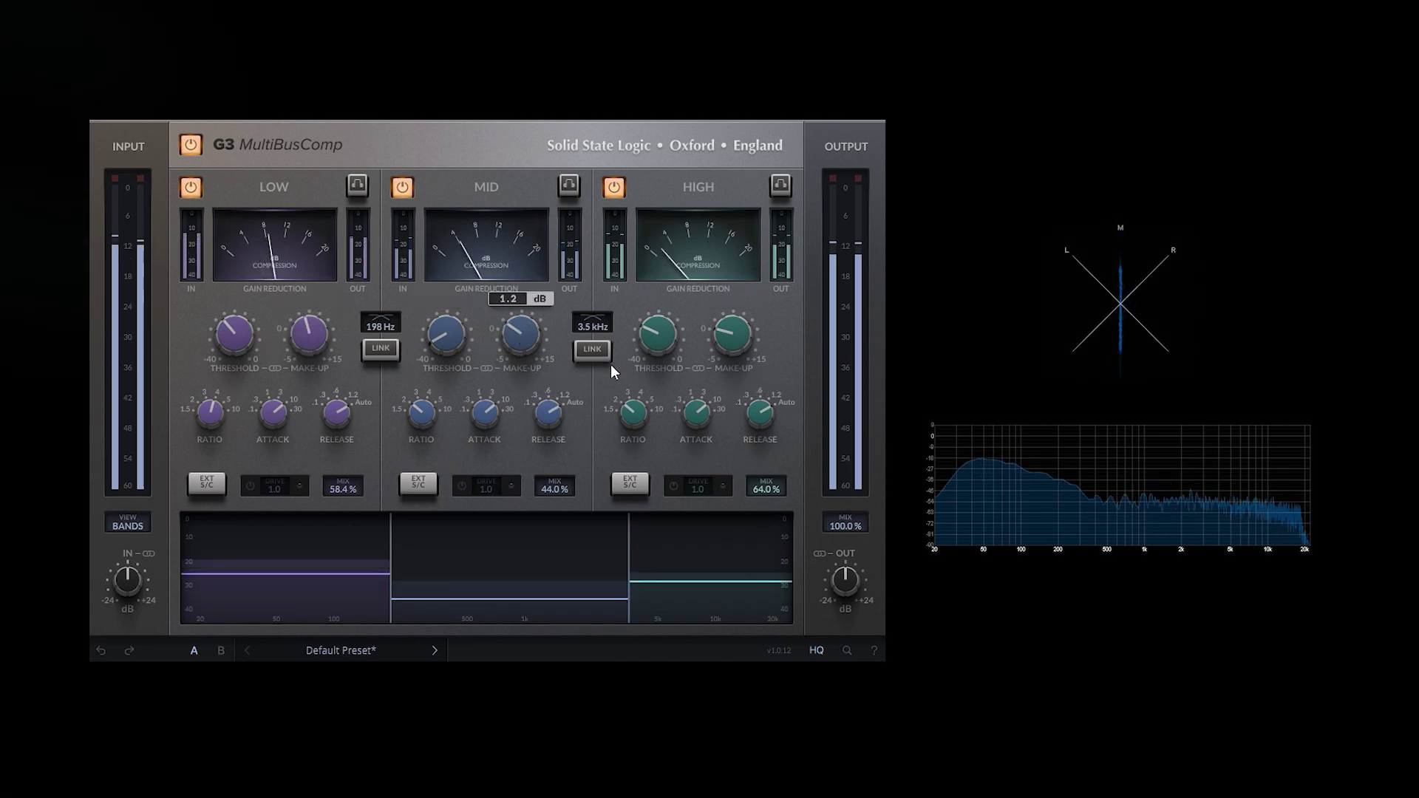
drag(731, 341, 735, 336)
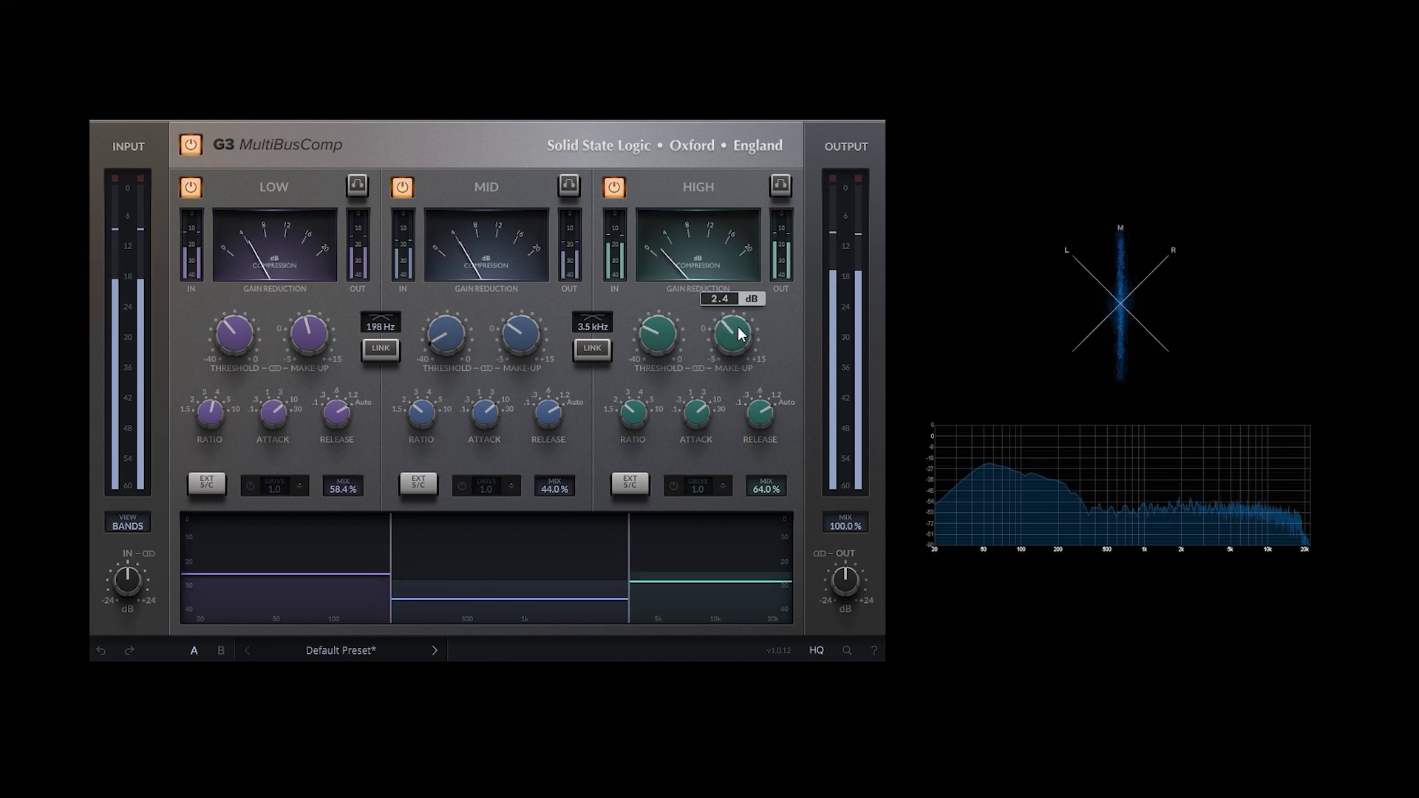
Link the bands to raise the shared threshold, then unlink the low and high bands again
click(381, 350)
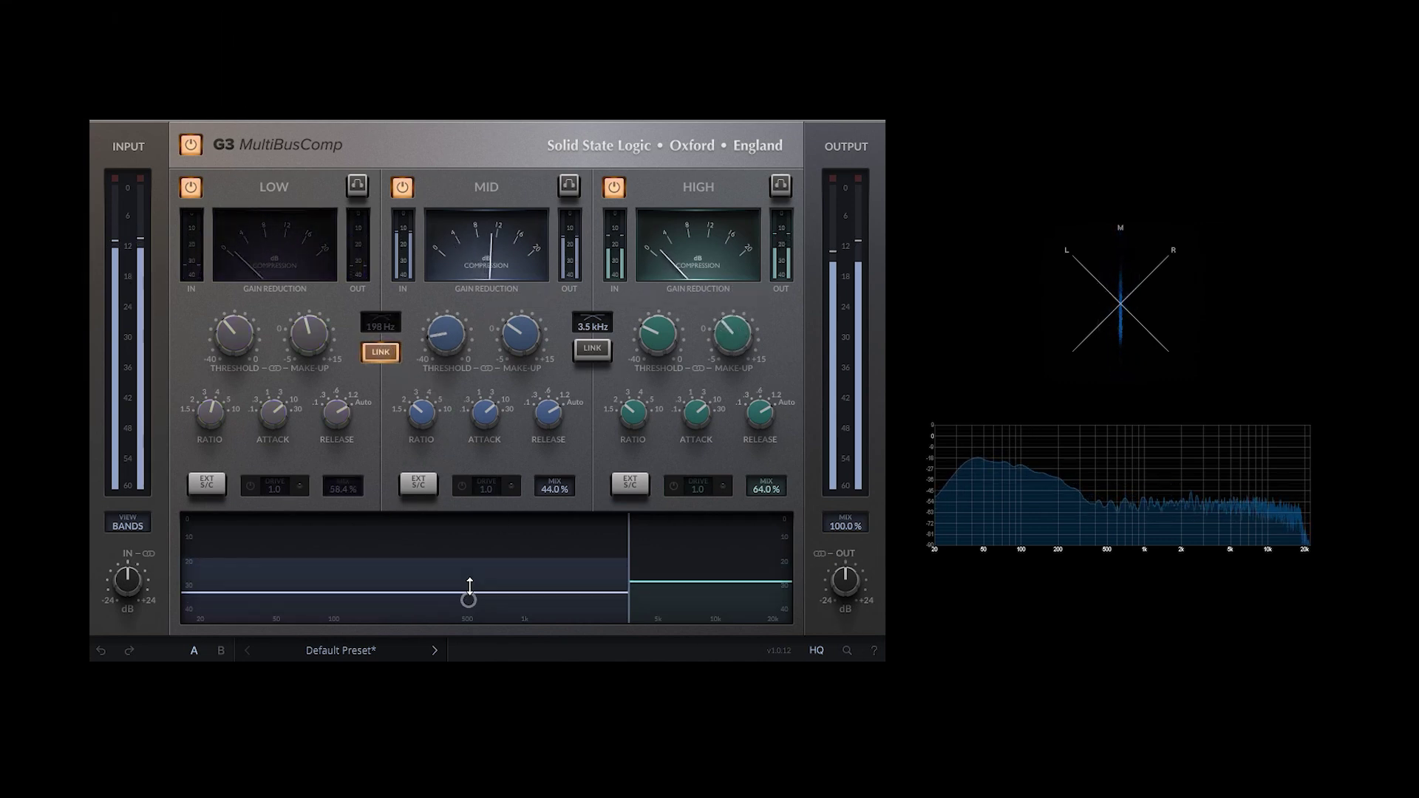
drag(470, 580, 470, 547)
click(592, 350)
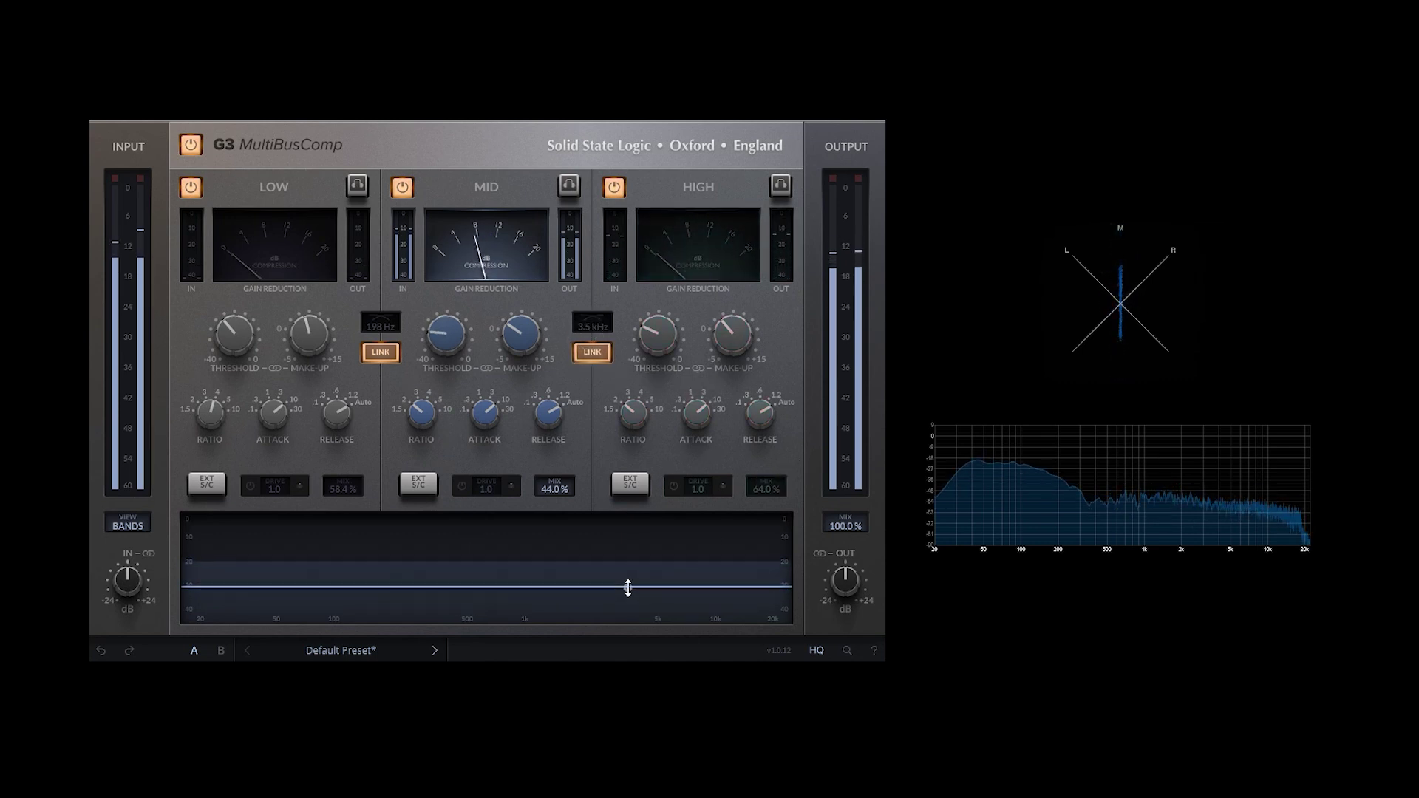
mouse_move(628, 586)
mouse_down()
mouse_move(627, 539)
mouse_move(628, 583)
mouse_up()
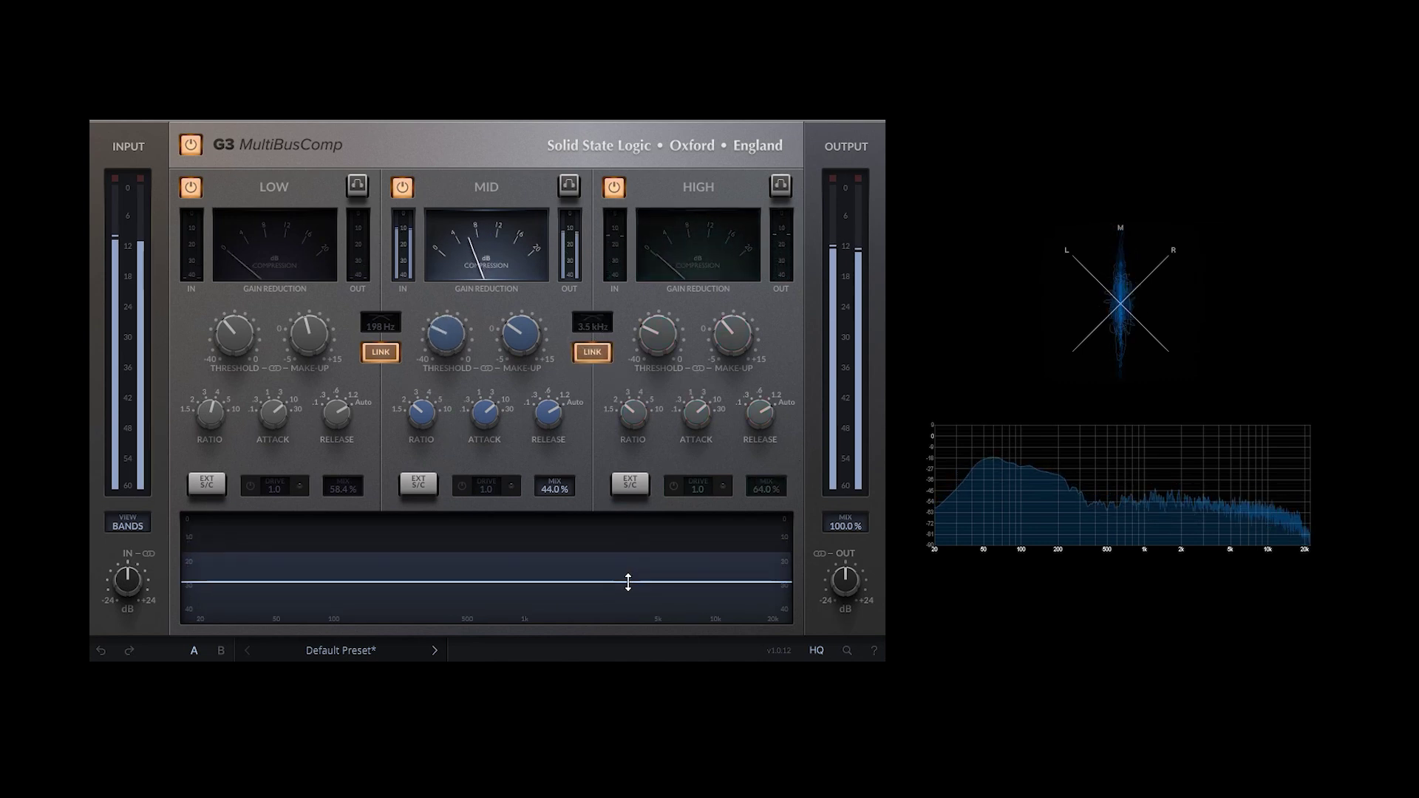
click(380, 351)
click(592, 351)
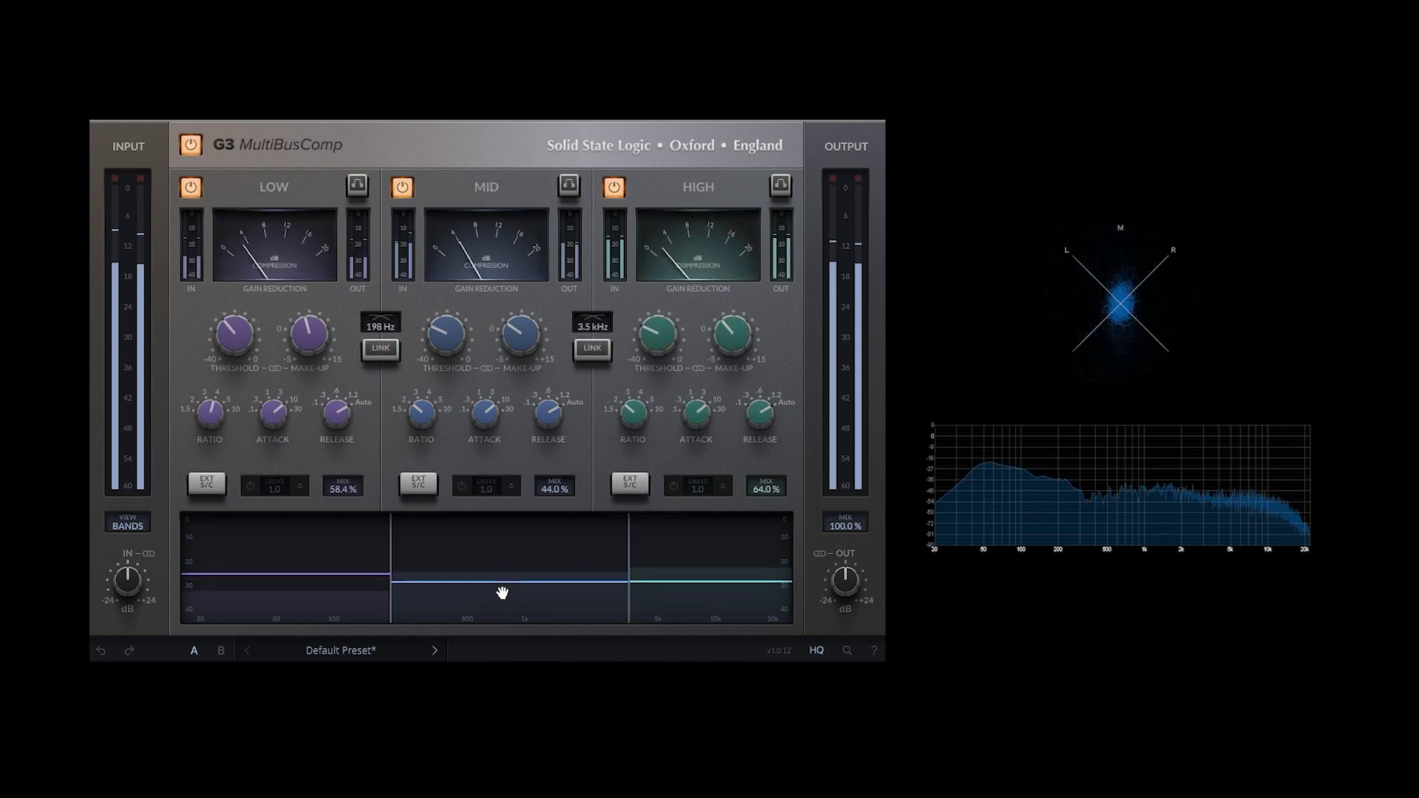
Set the low band's release to its fastest and its attack to about 30 ms
scroll(586, 590, down, 2)
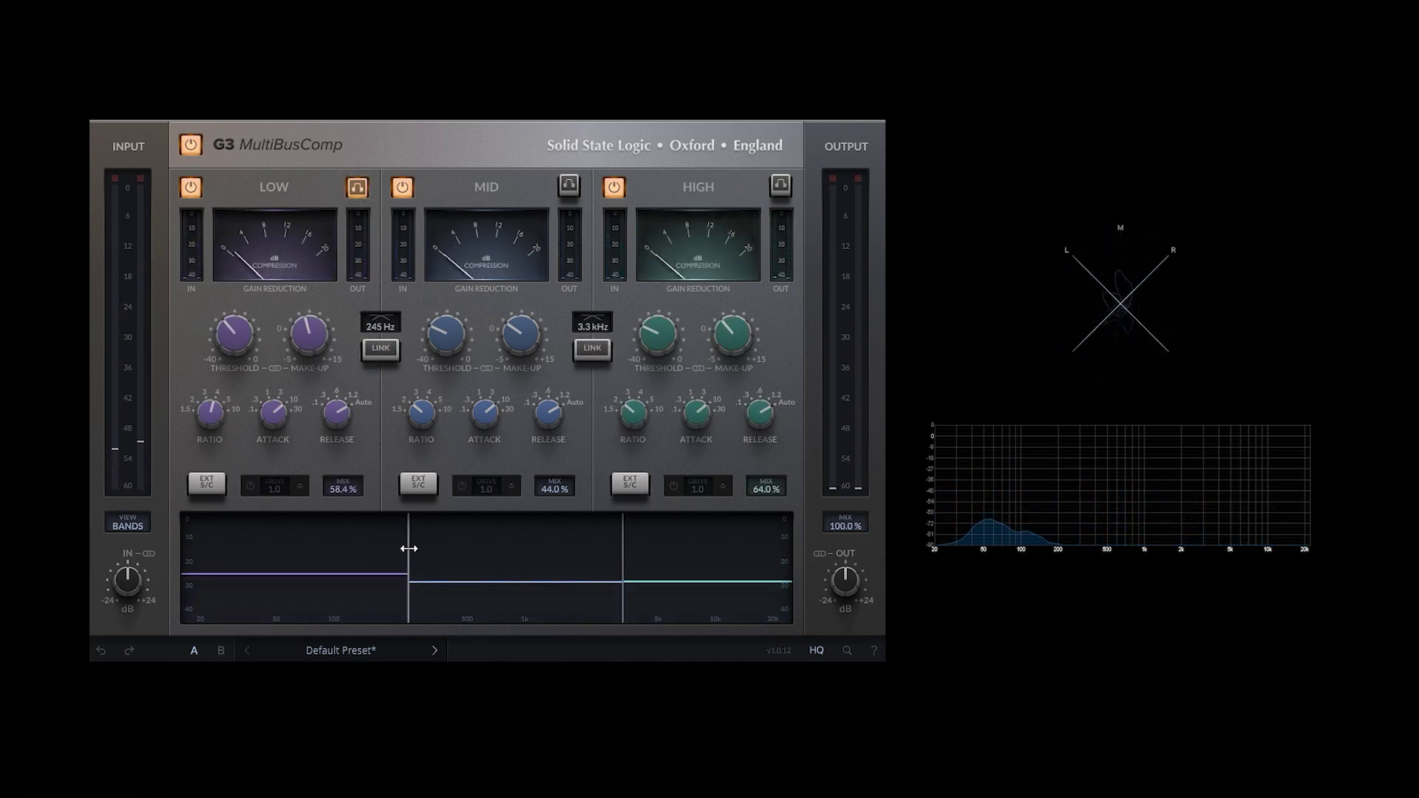
mouse_move(633, 415)
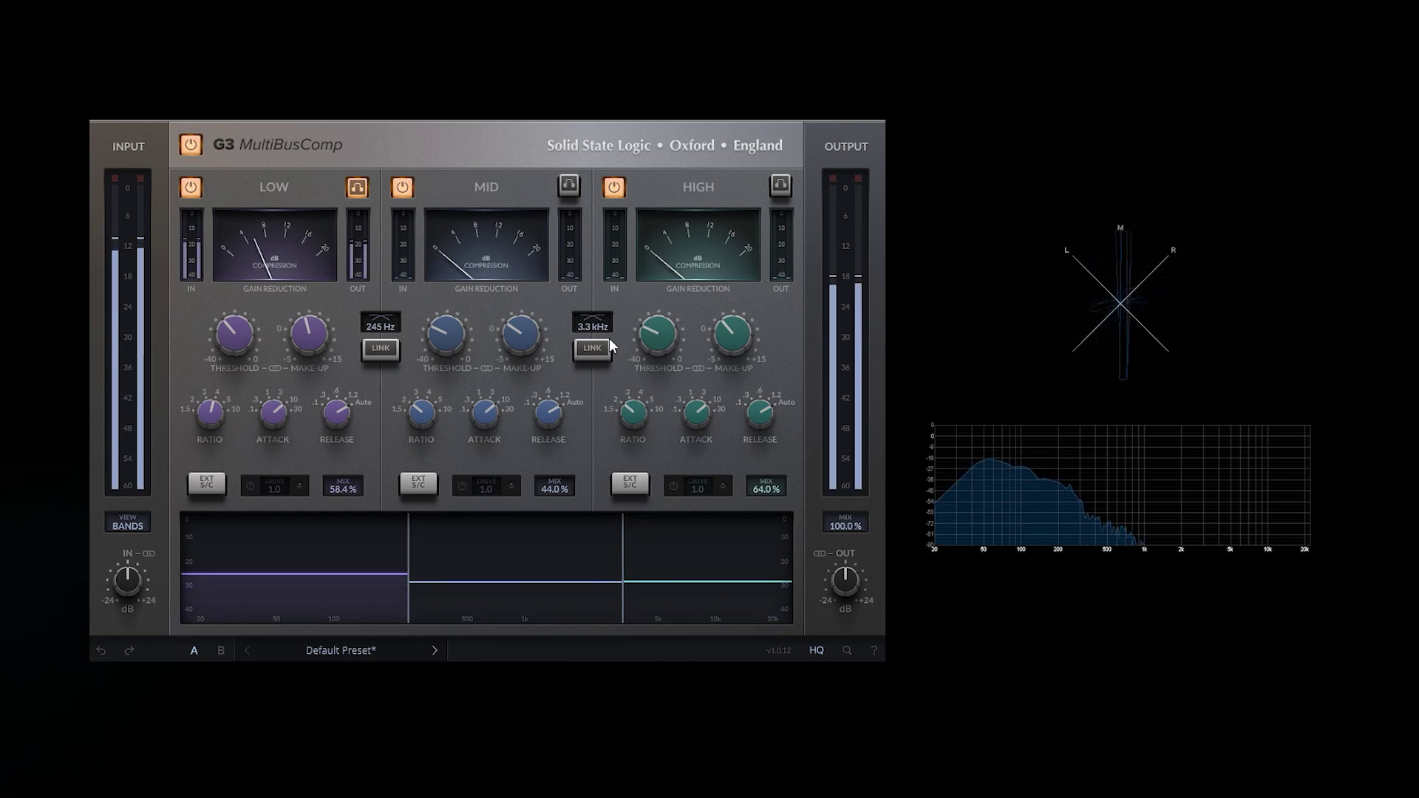
mouse_move(343, 424)
drag(338, 419, 354, 570)
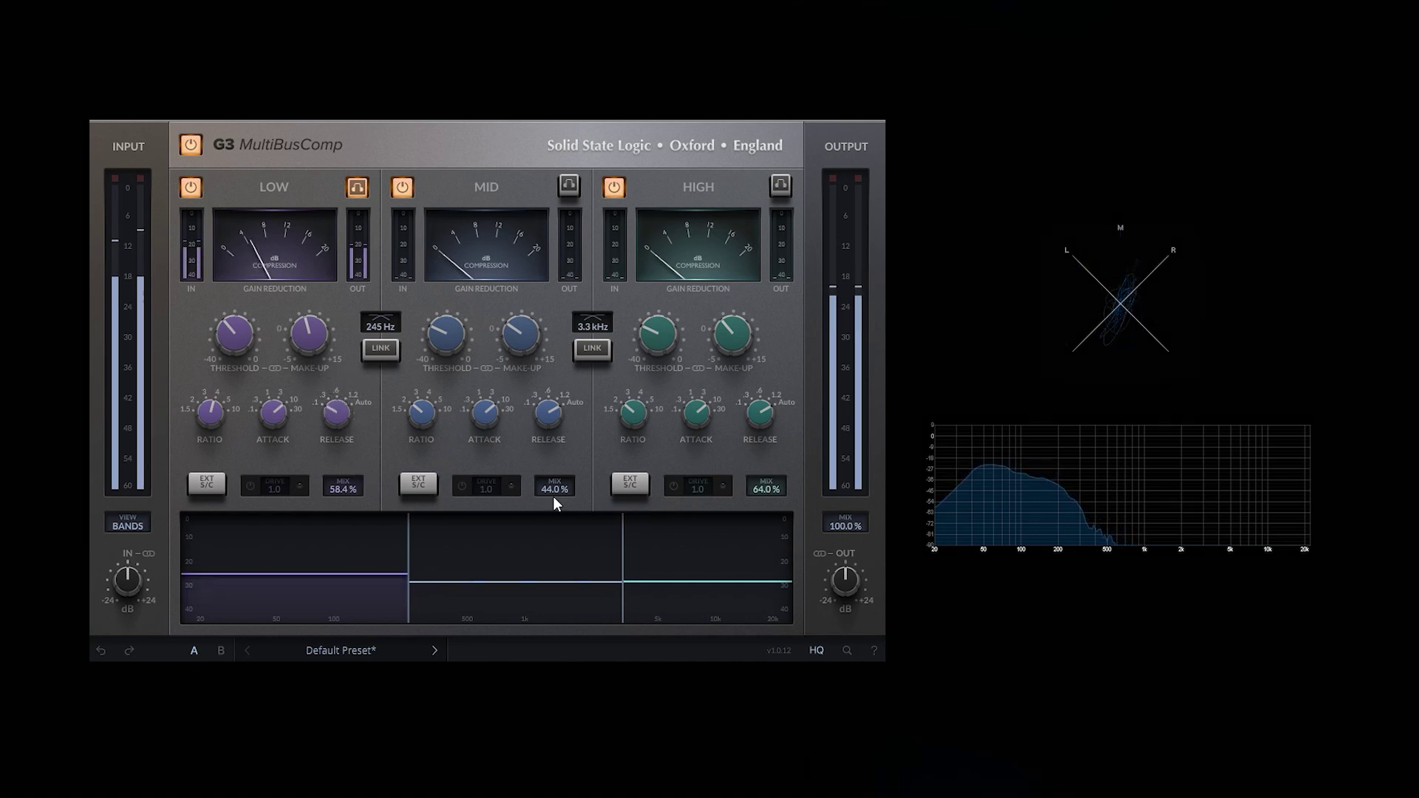
drag(273, 417, 284, 343)
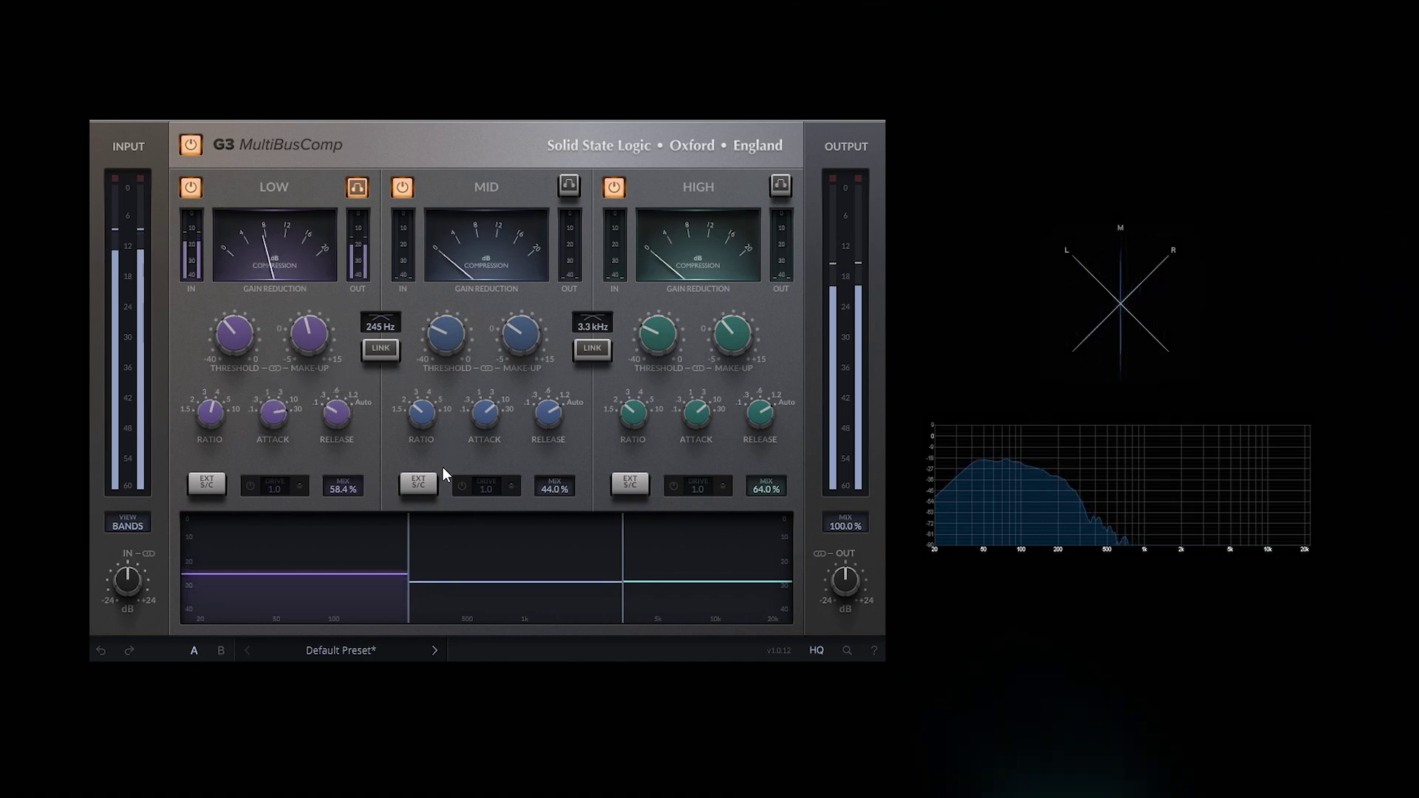
Solo the mid band, raise its ratio to 5 and lower its threshold slightly
mouse_move(423, 348)
click(358, 187)
click(569, 186)
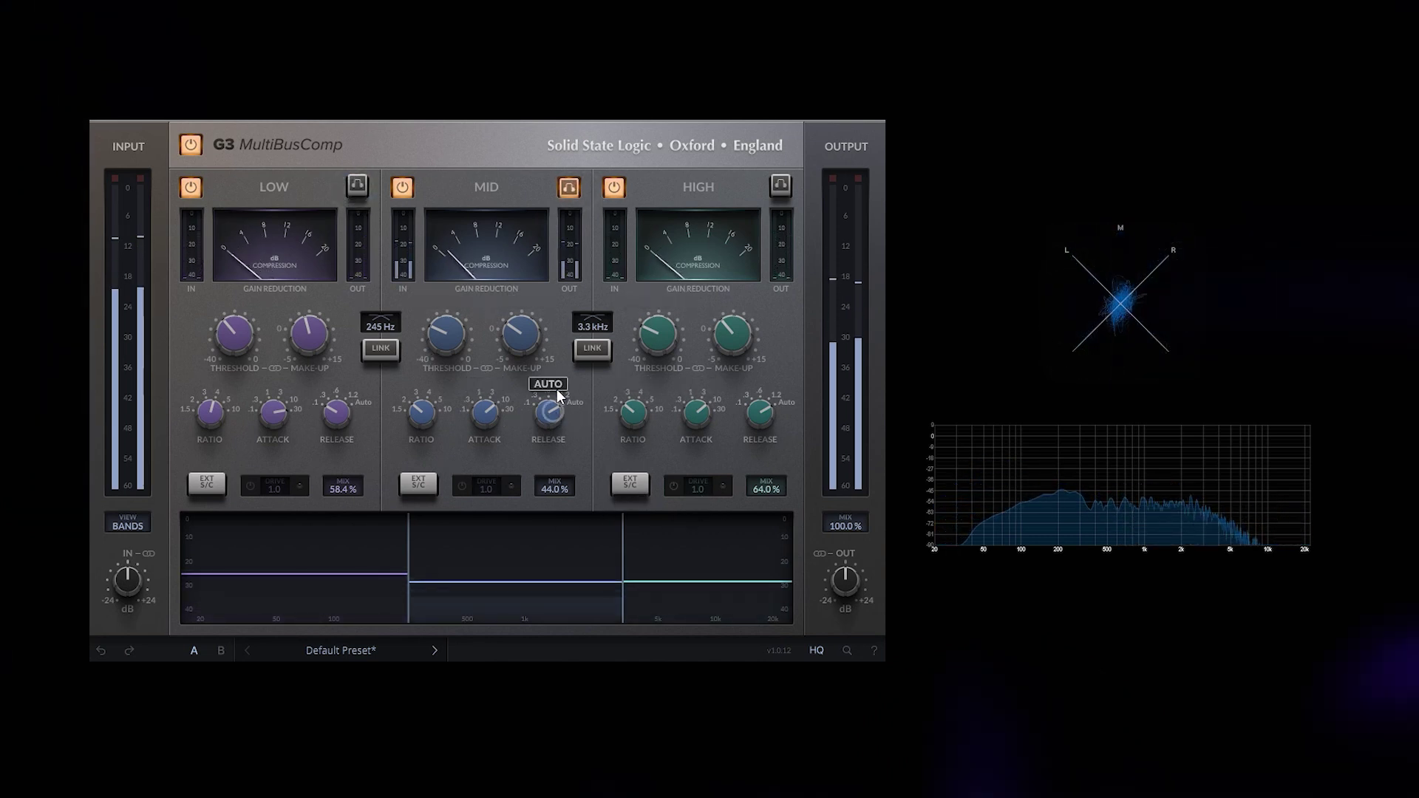
mouse_move(428, 419)
drag(427, 419, 427, 382)
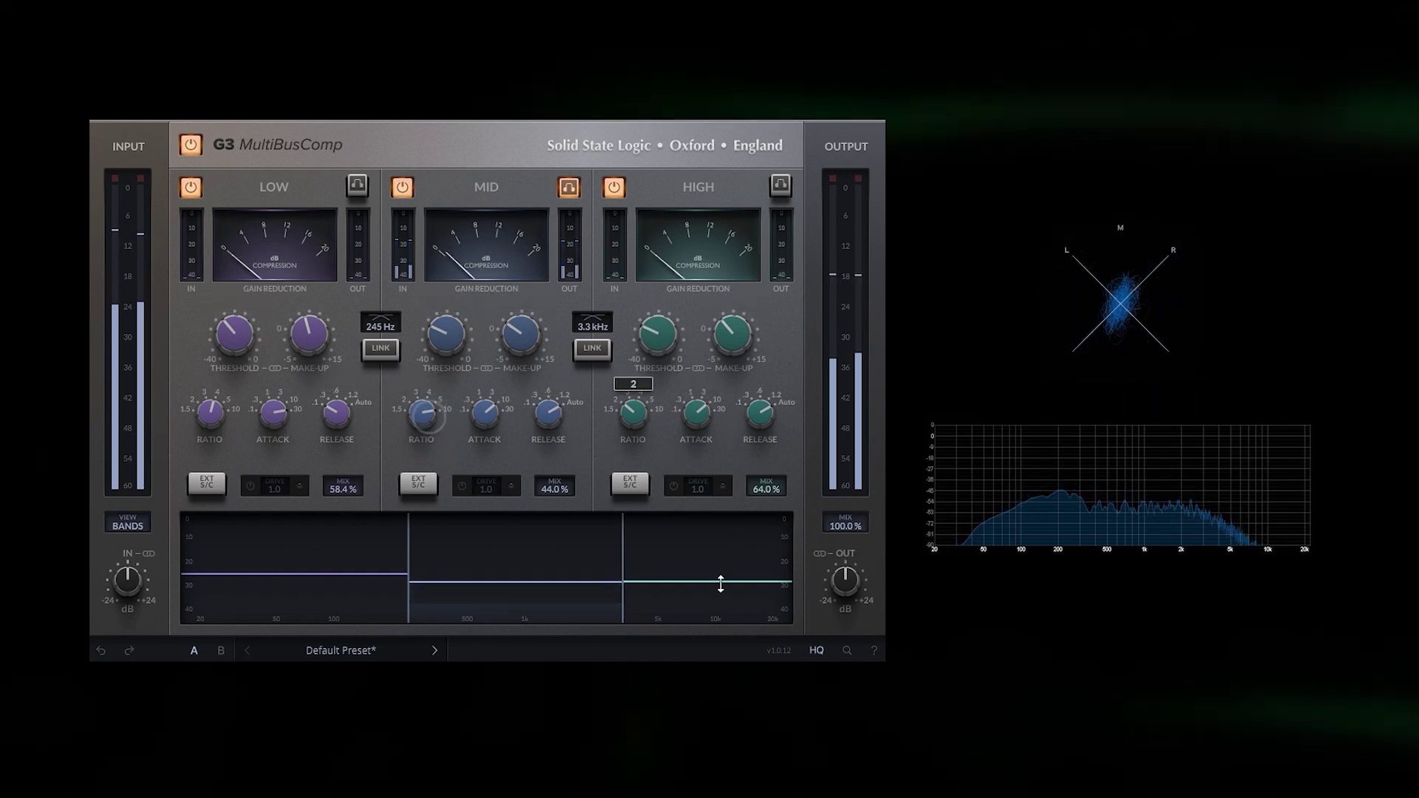
mouse_move(451, 366)
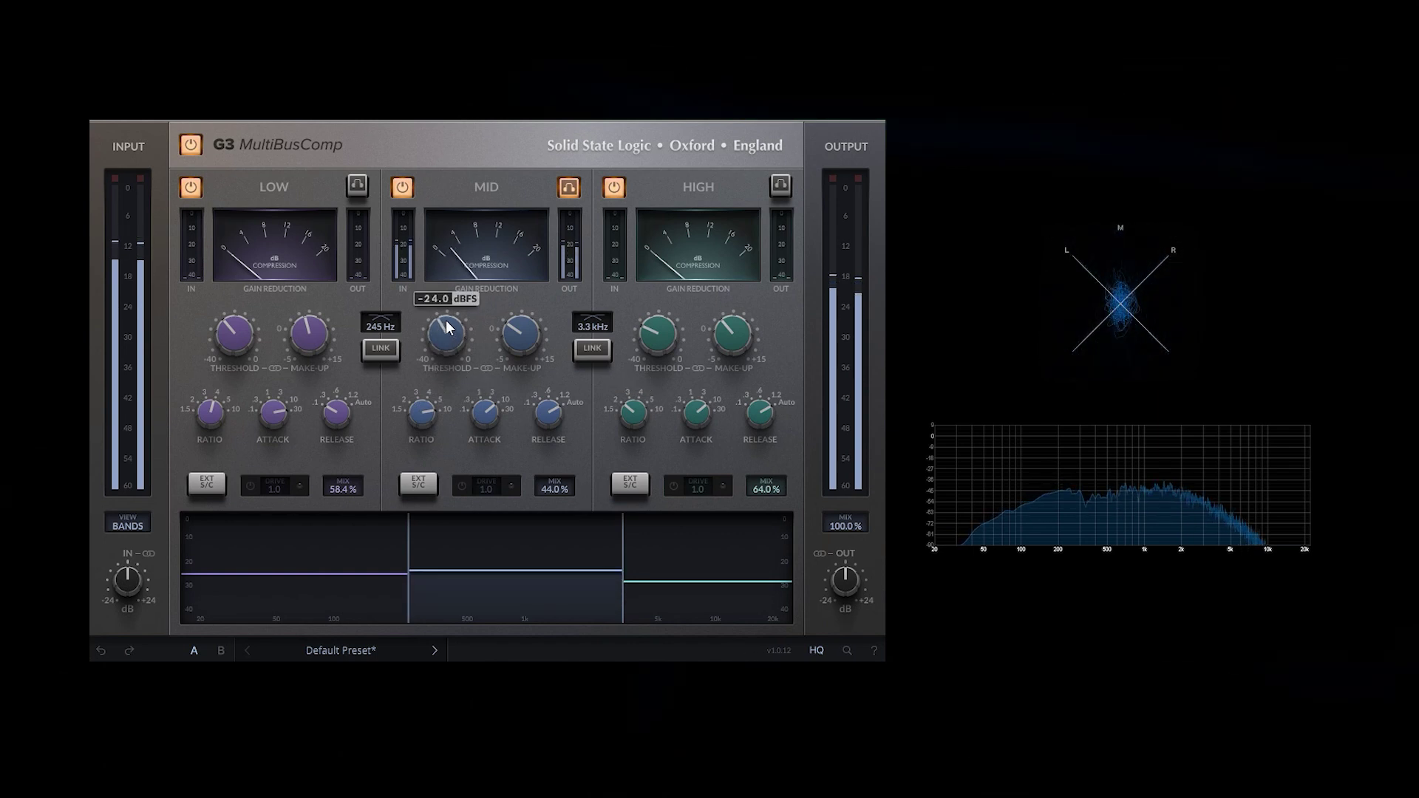
drag(447, 346, 449, 361)
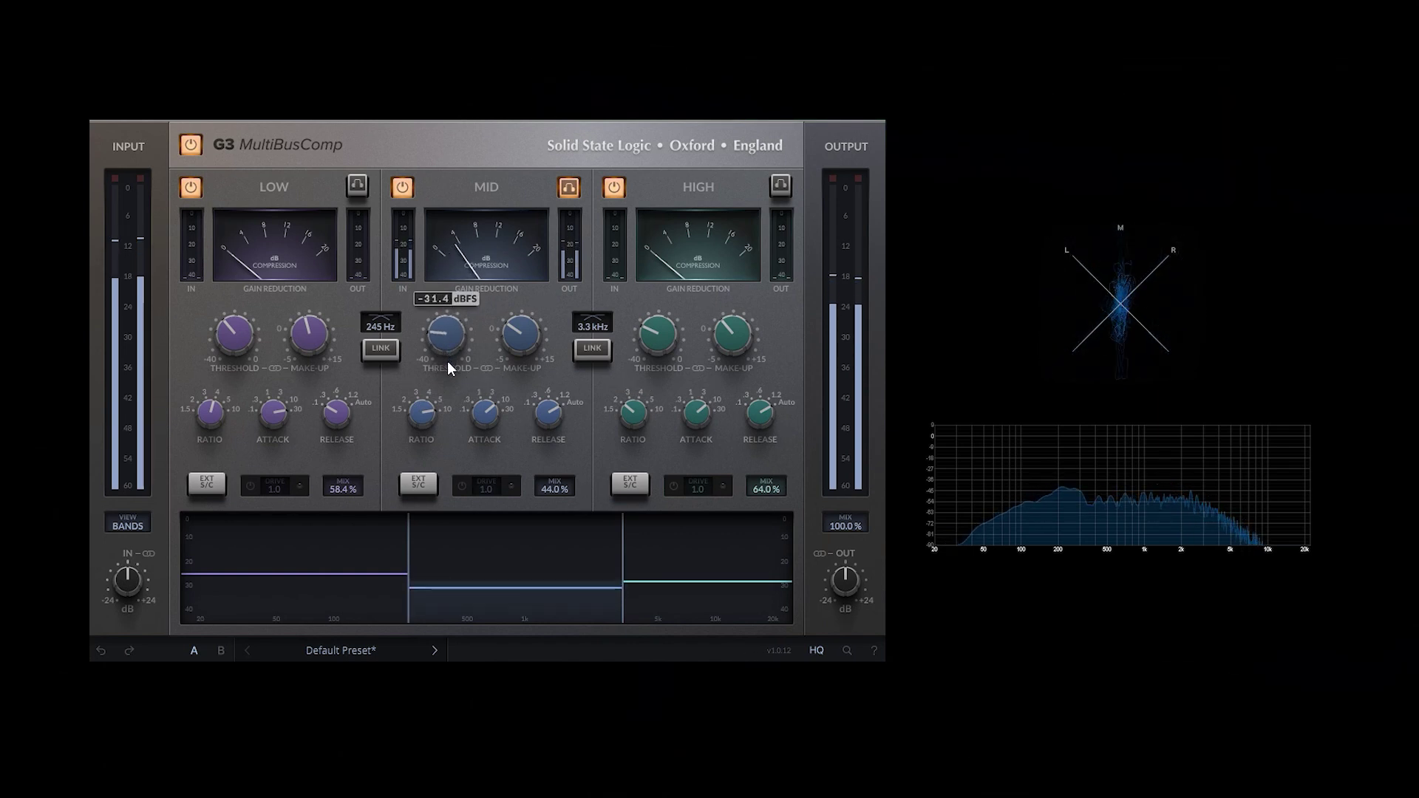
mouse_move(479, 602)
mouse_down()
mouse_move(479, 576)
mouse_move(487, 602)
mouse_up()
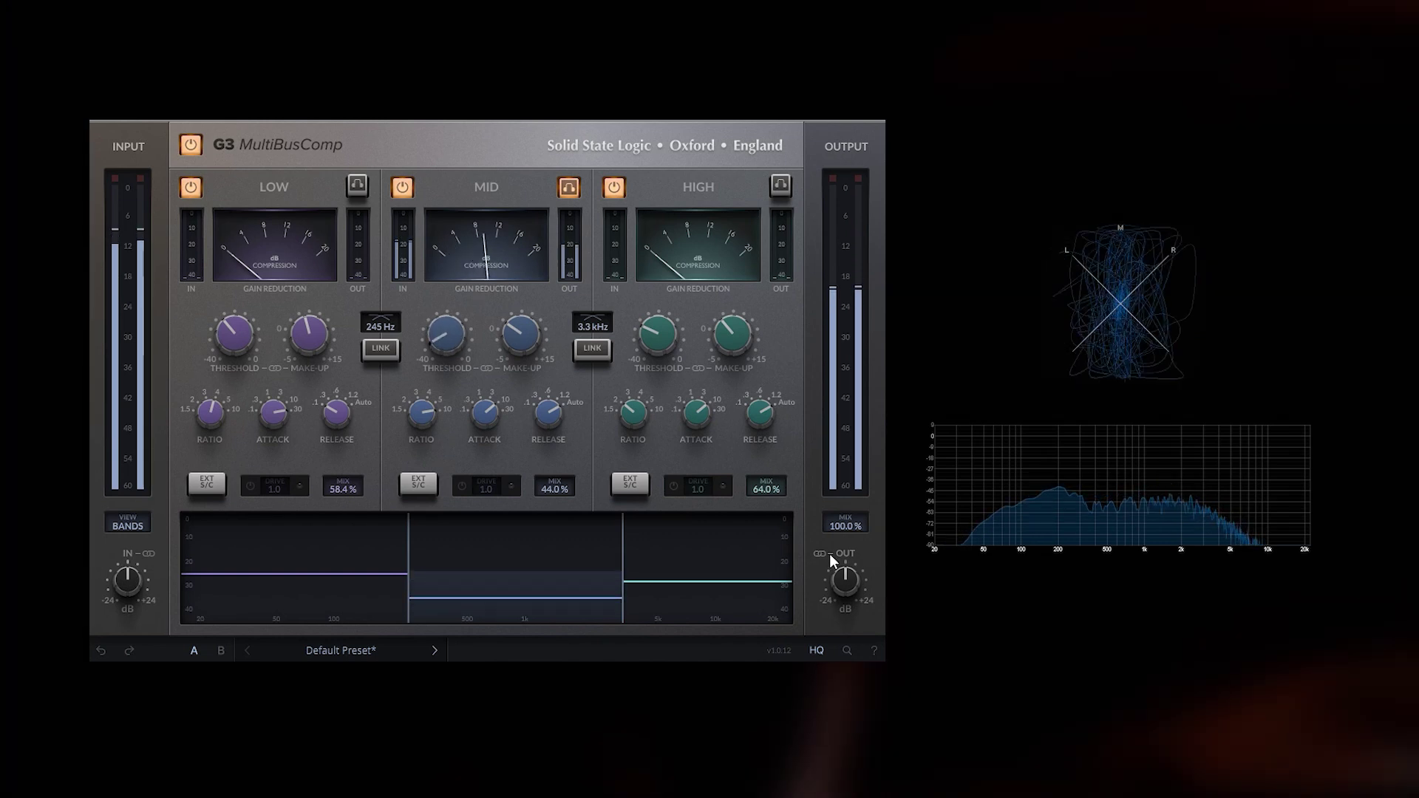
Solo the high band instead and slow its attack to 30 ms
click(568, 187)
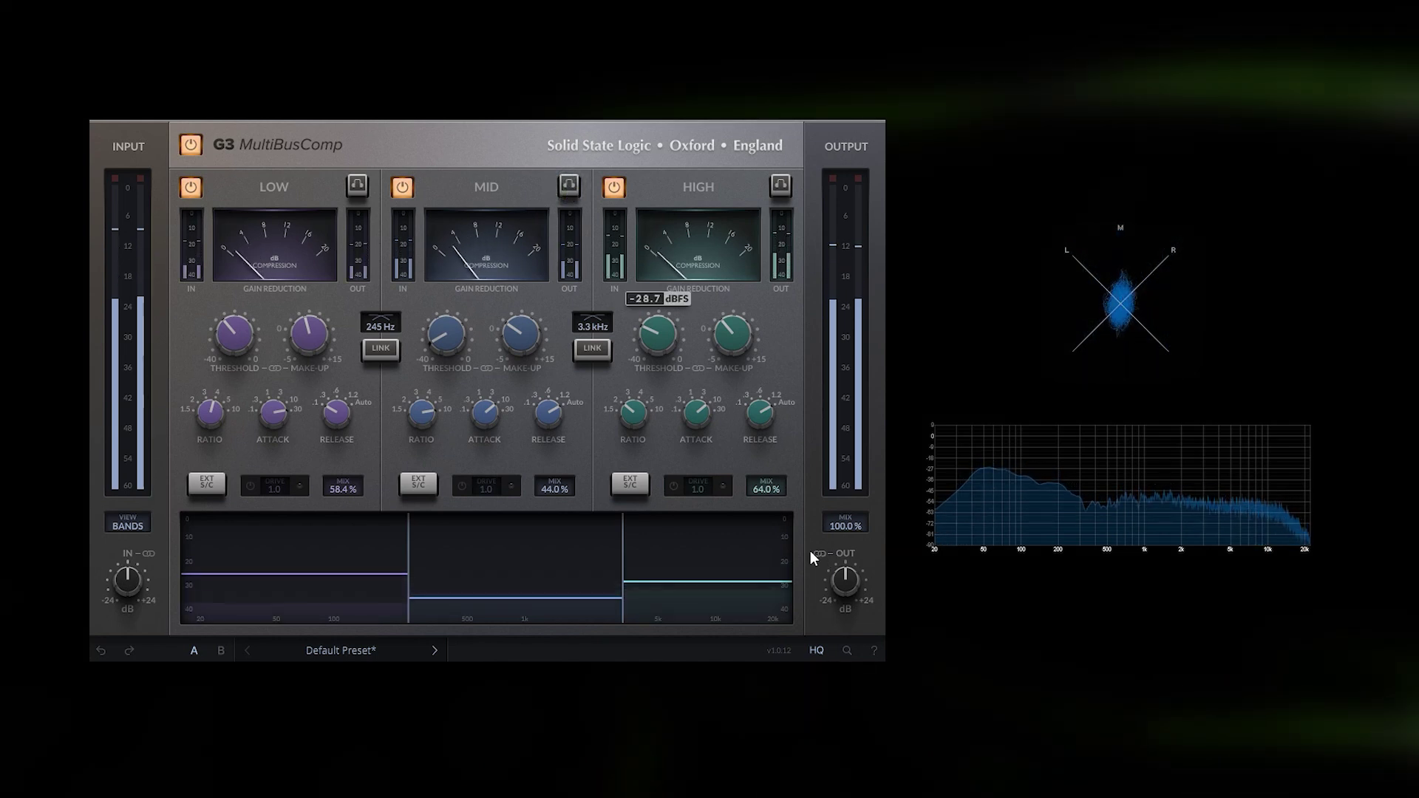
click(784, 187)
mouse_move(697, 416)
mouse_move(698, 411)
mouse_down()
mouse_move(702, 426)
mouse_move(698, 396)
mouse_up()
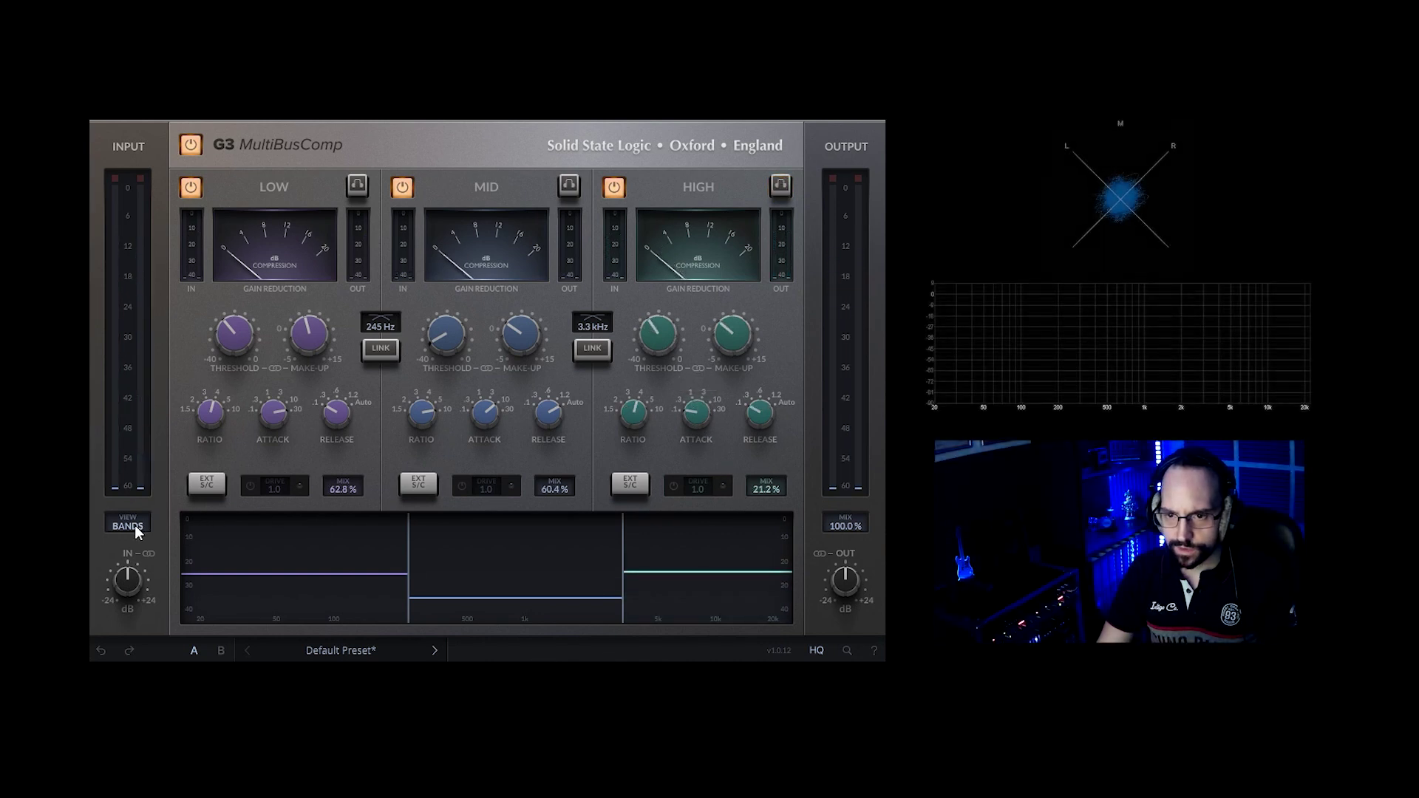
Show the sidechain curves and enable the low band's sidechain filters with a 40 Hz low cut
click(128, 524)
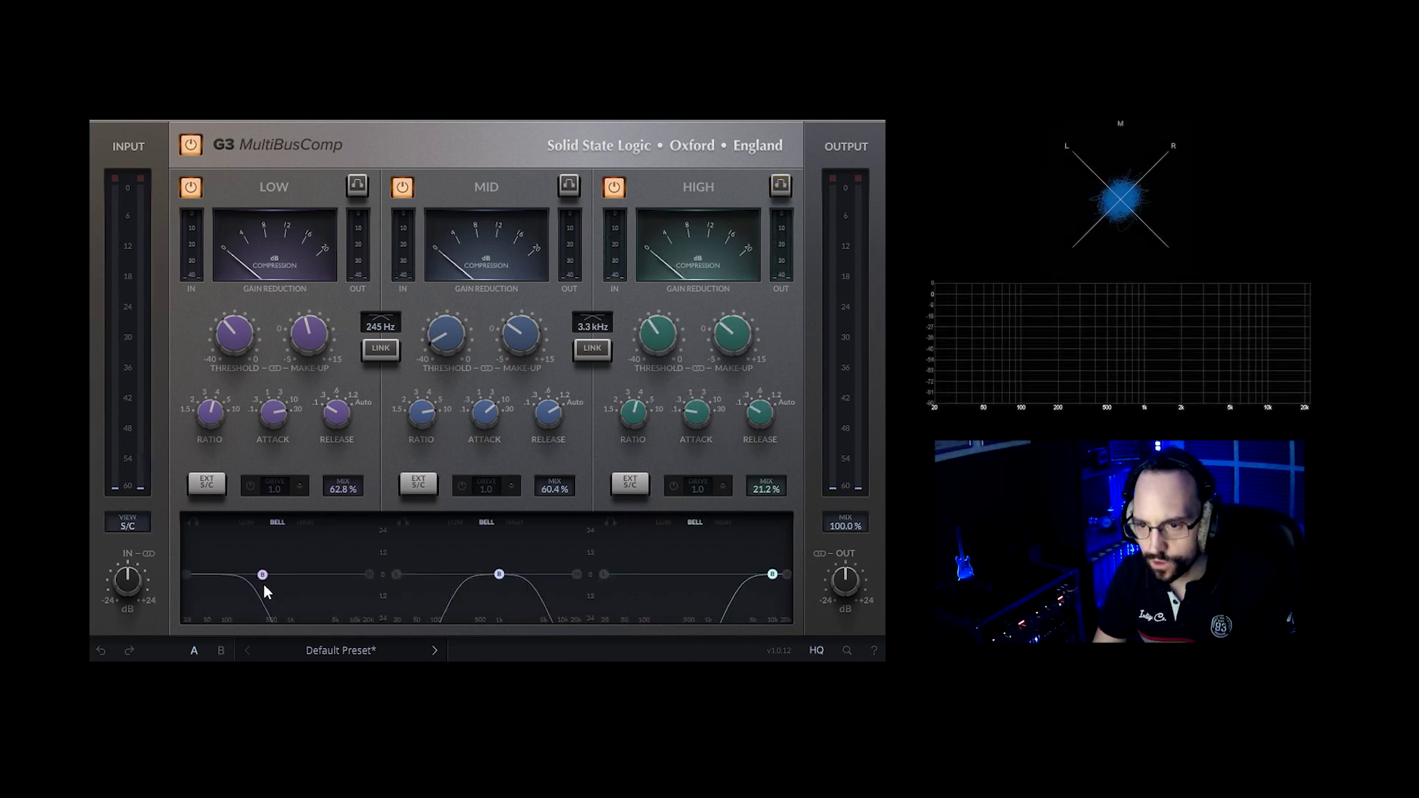
click(304, 523)
click(237, 525)
drag(188, 575, 215, 574)
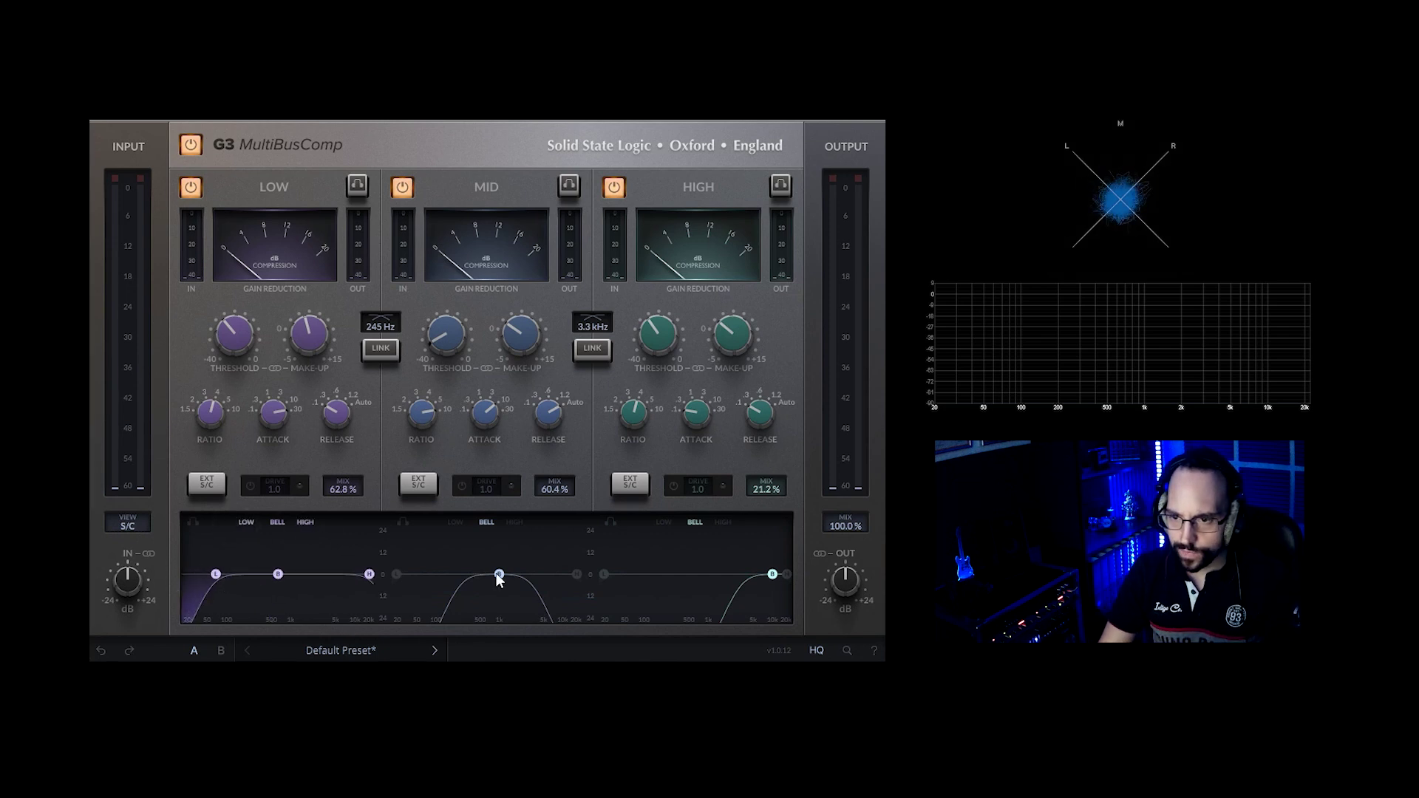
With playback running, settle the low band's sidechain low cut near 45 Hz and shift the bell higher
key(space)
drag(216, 574, 254, 543)
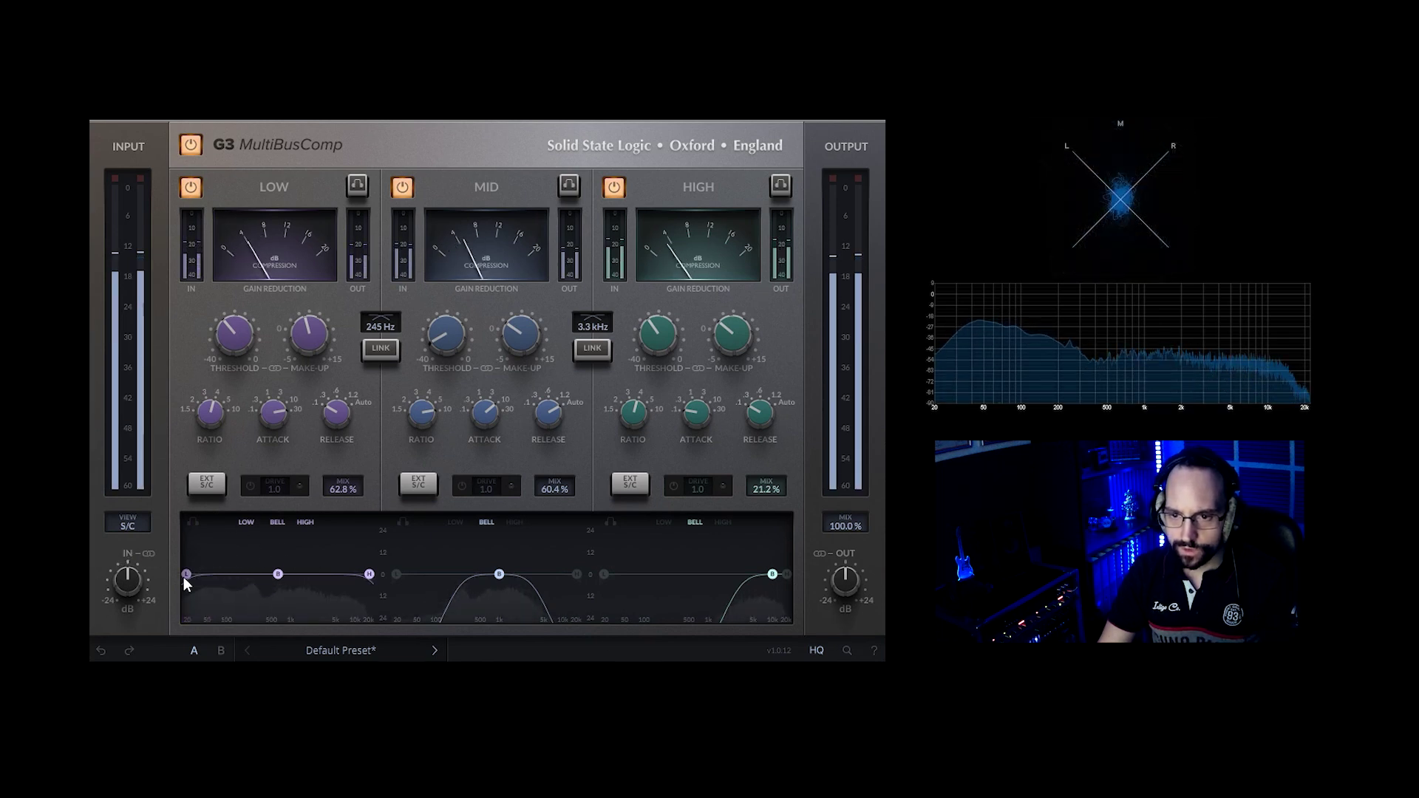
drag(185, 575, 311, 548)
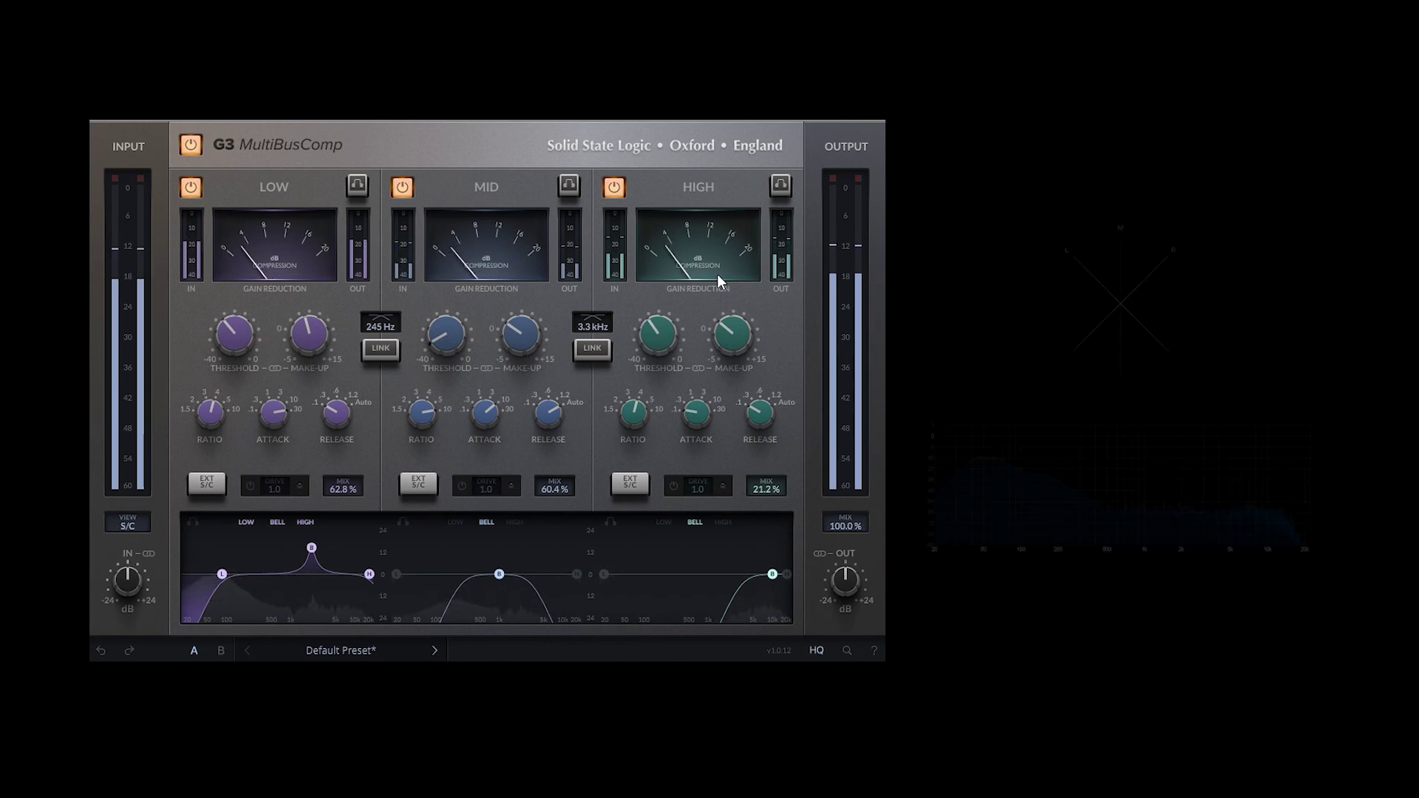
drag(311, 551, 342, 546)
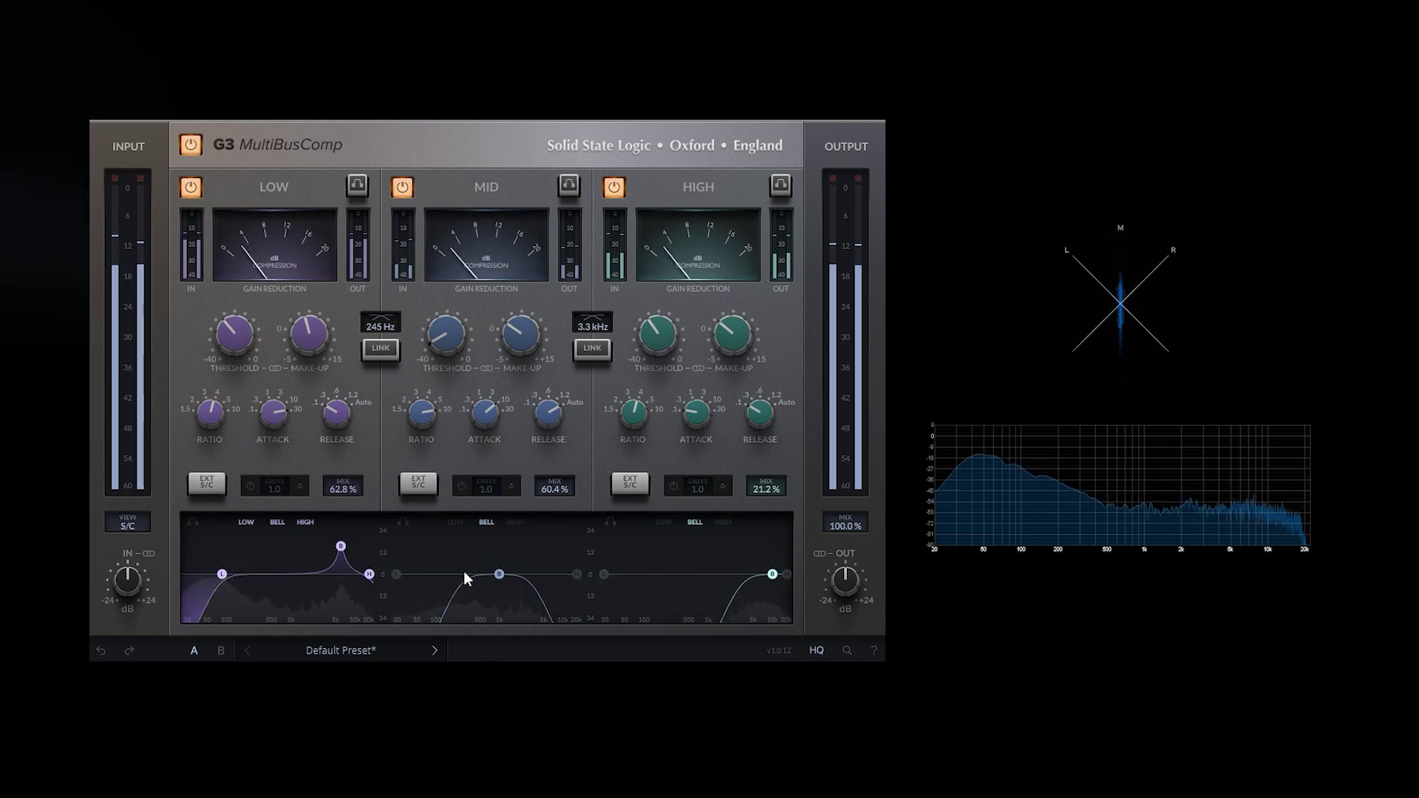
Add a low cut near 400 Hz to the mid sidechain and try a low cut on the high band
drag(397, 575, 493, 581)
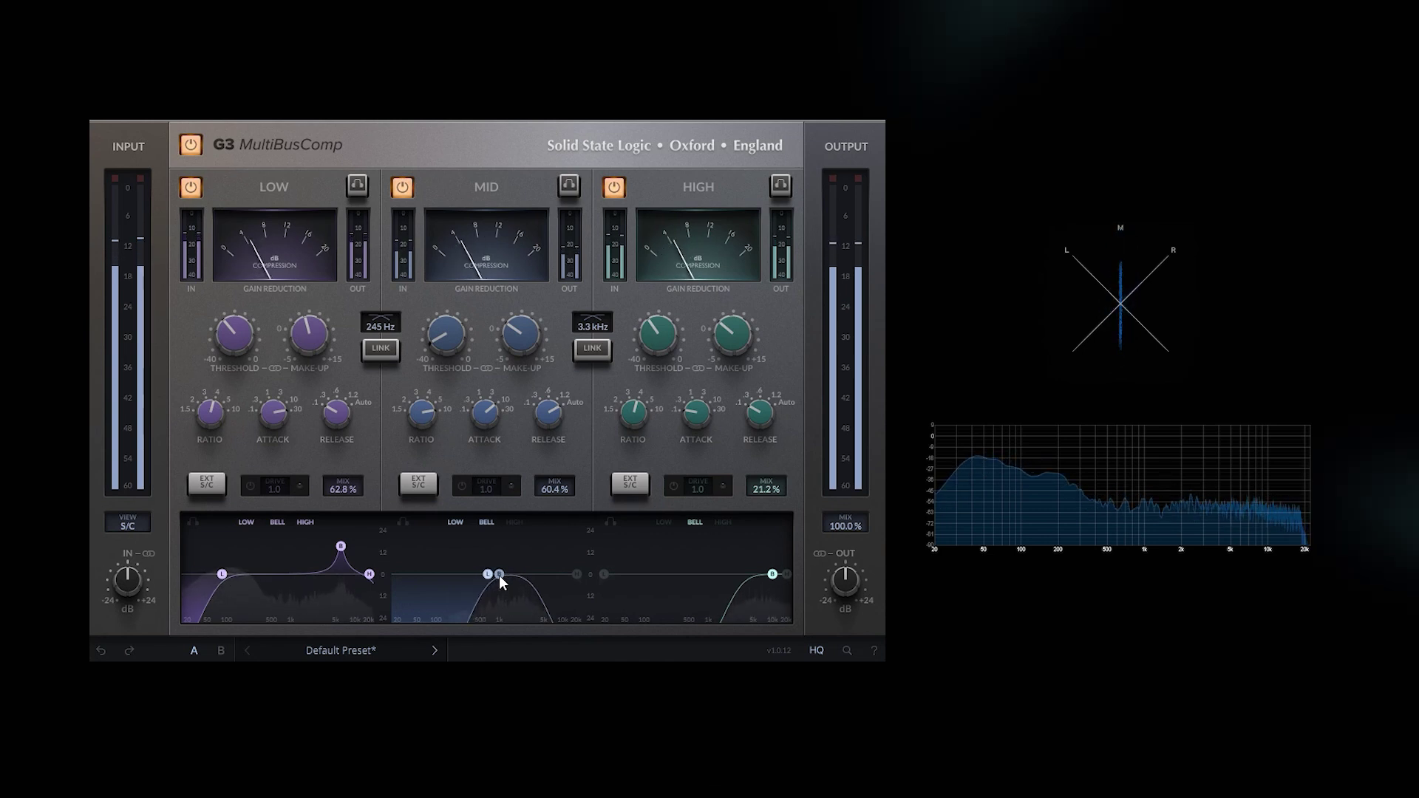
mouse_move(487, 574)
mouse_down()
mouse_move(519, 572)
mouse_move(488, 574)
mouse_up()
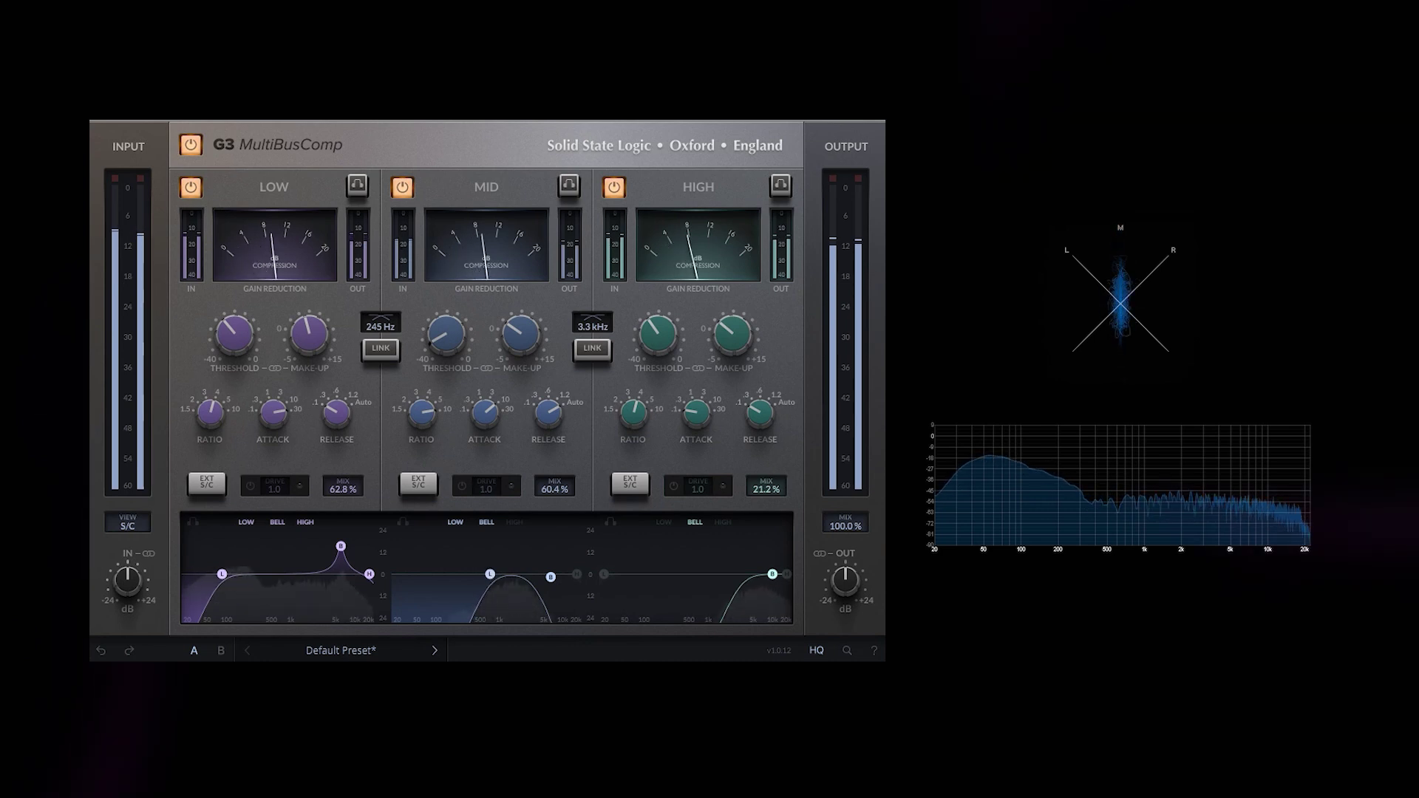
drag(604, 573, 625, 575)
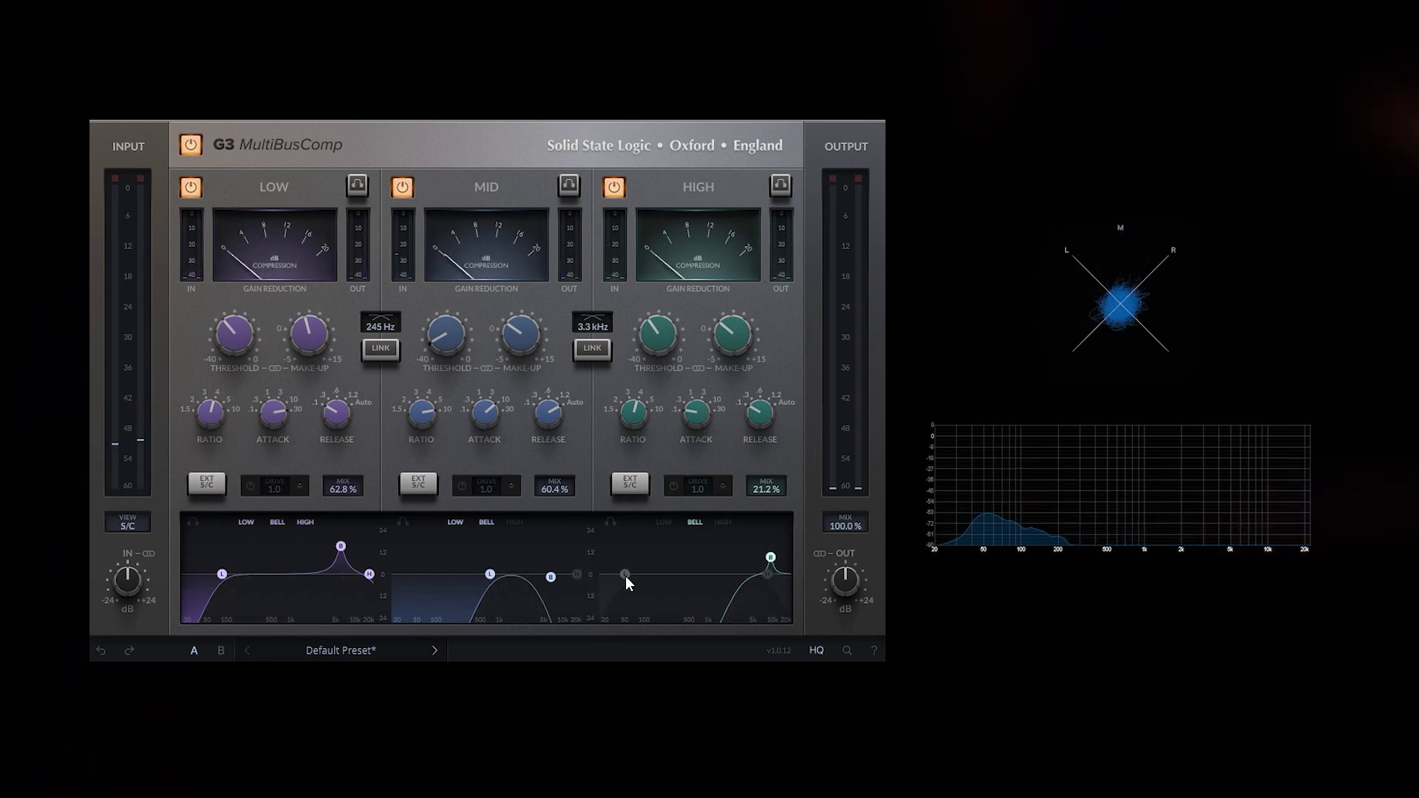
click(665, 524)
click(664, 522)
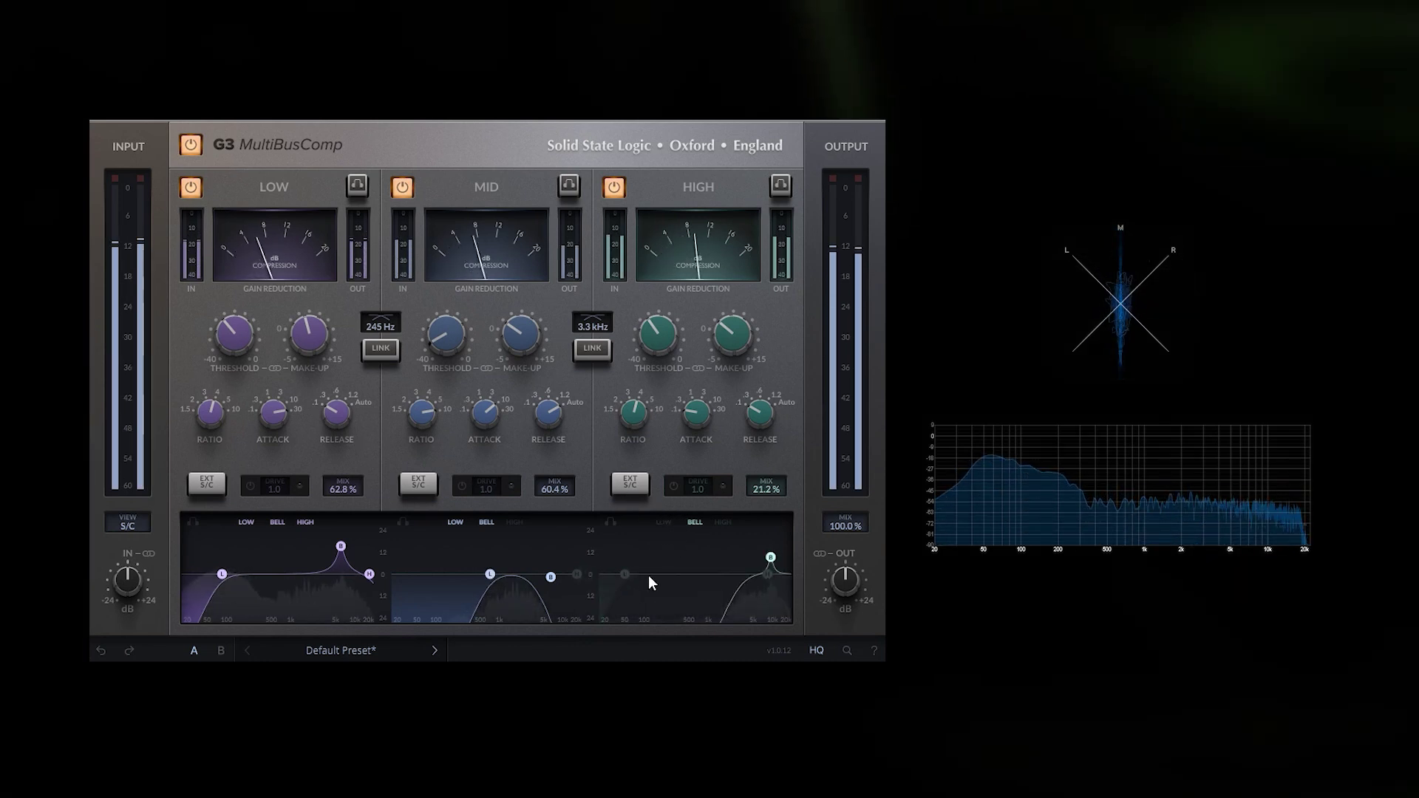
Raise the high band's sidechain bell peak and open the preset list
drag(771, 557, 773, 543)
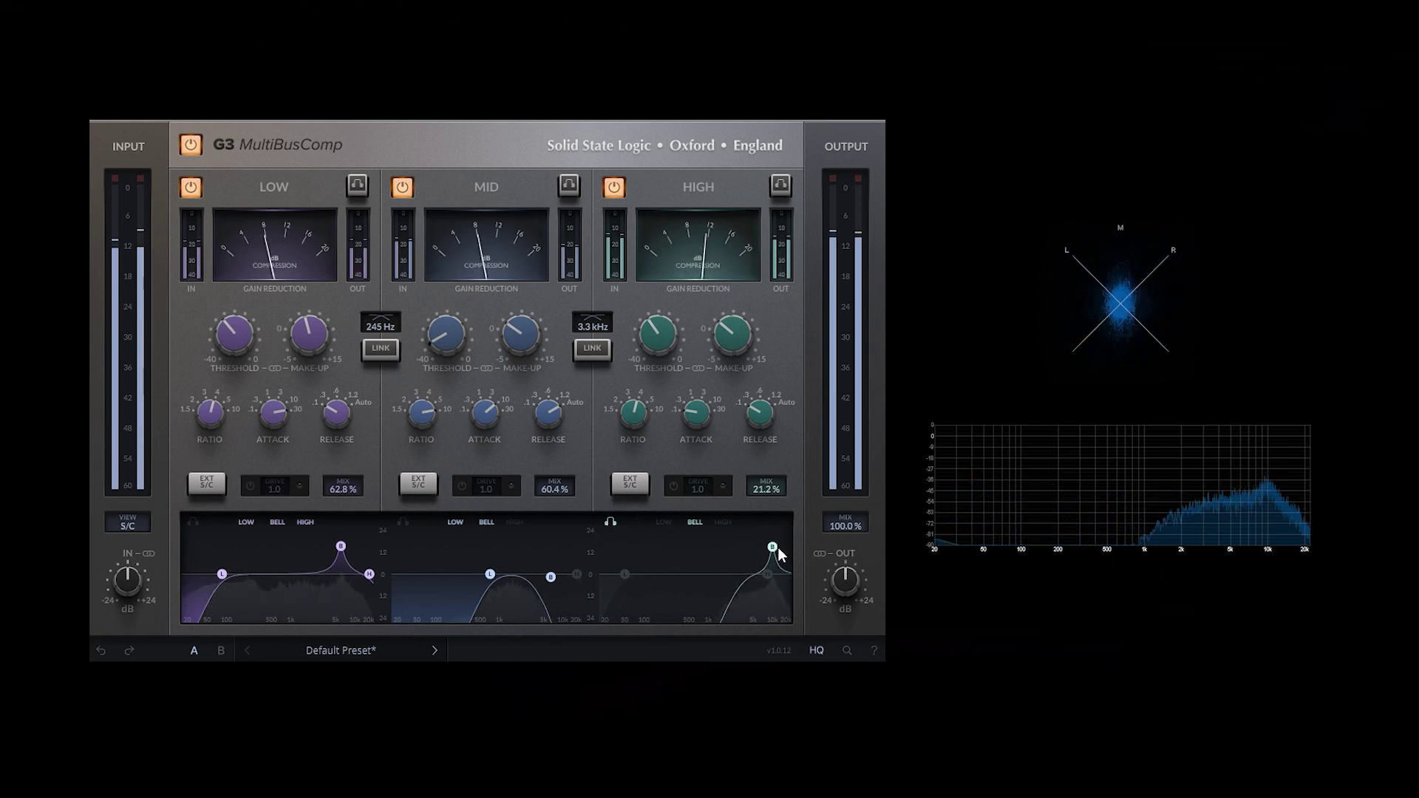
drag(774, 545, 769, 547)
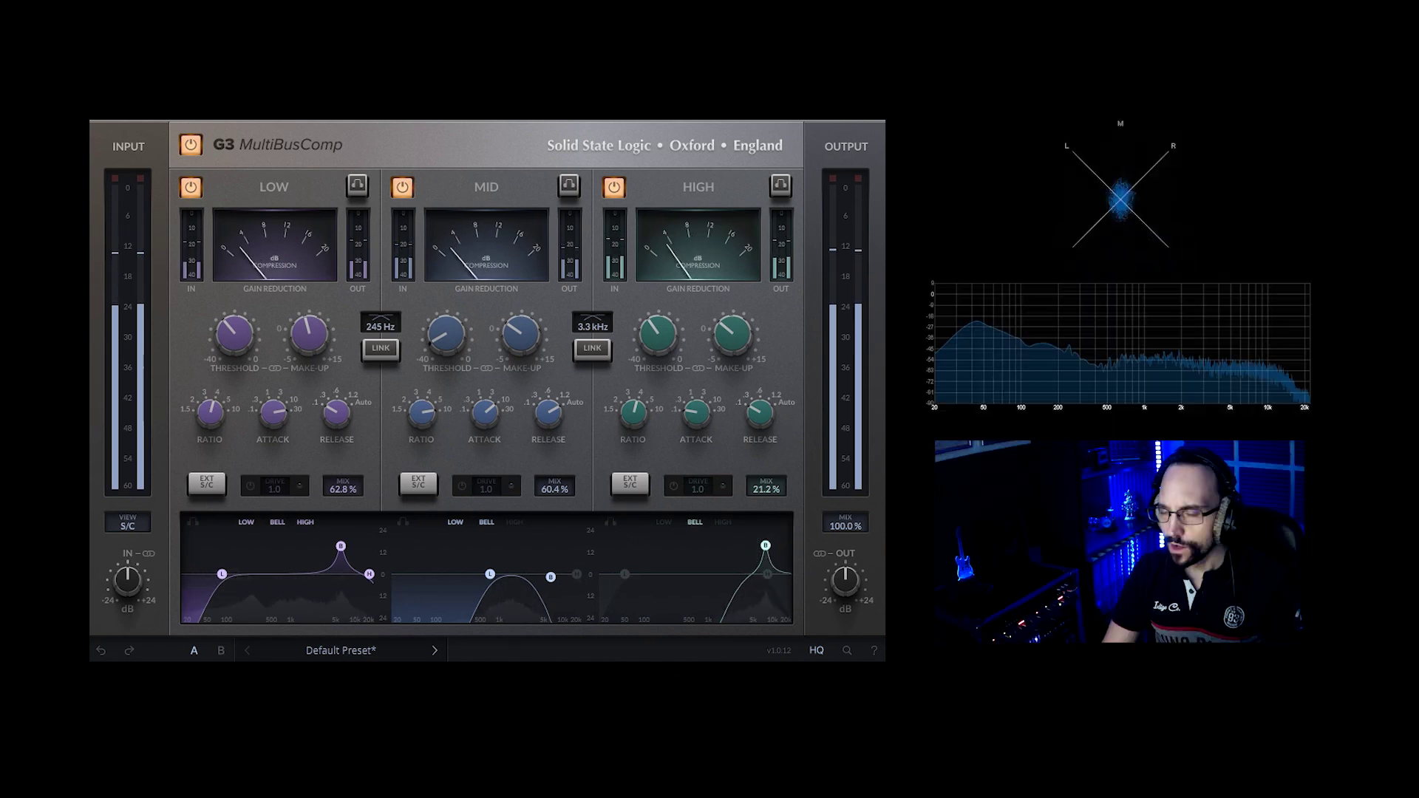
click(341, 651)
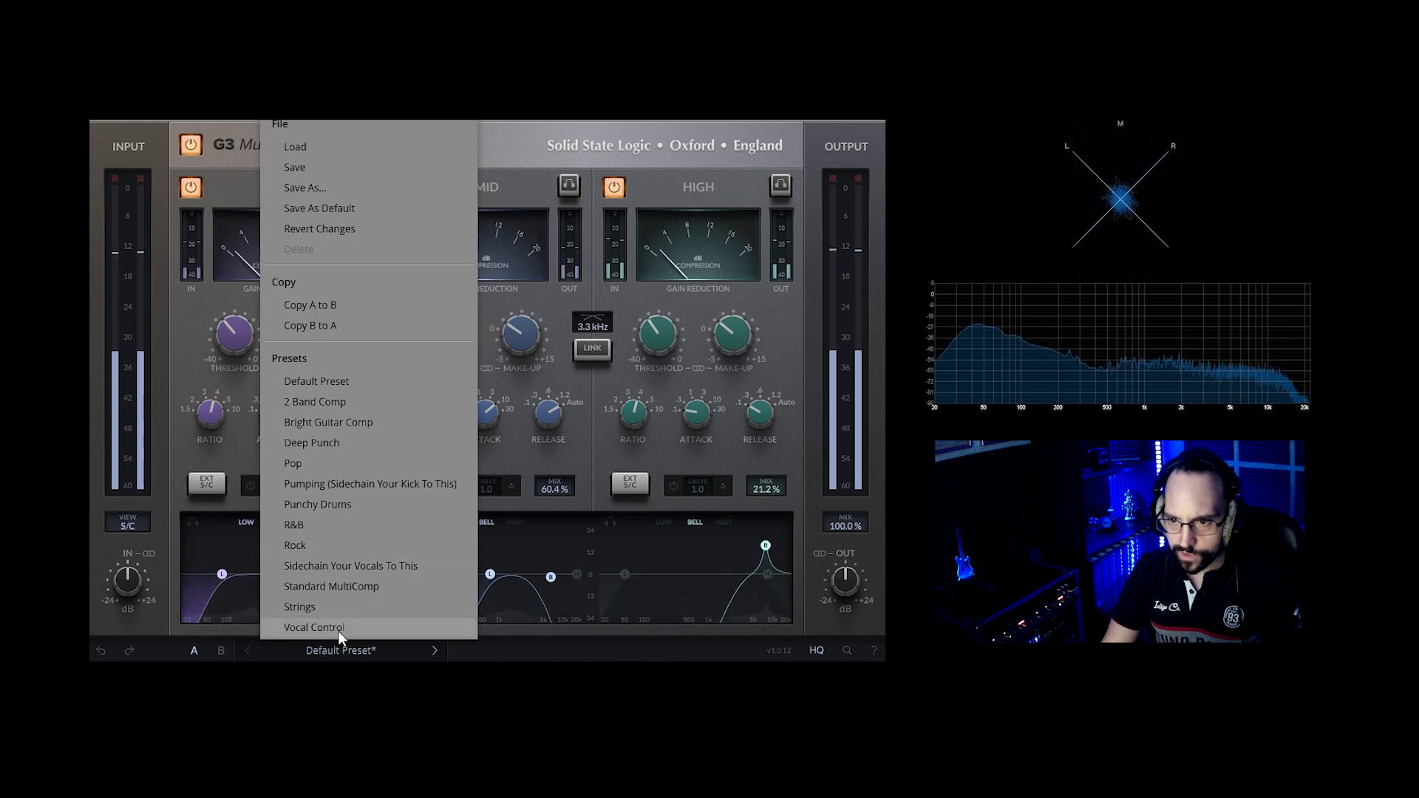
Load the Punchy Drums preset and switch the display from S/C back to BANDS
click(364, 508)
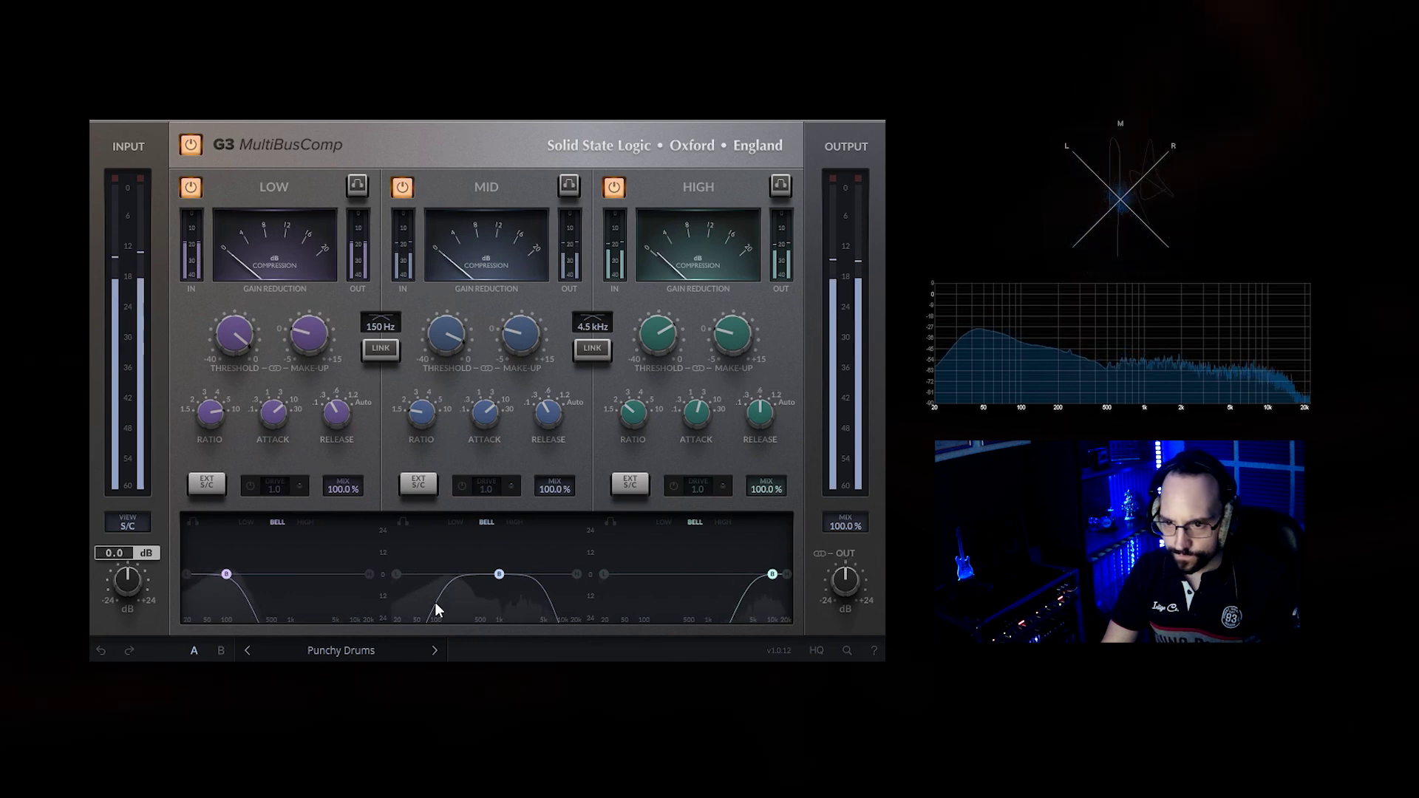
click(131, 522)
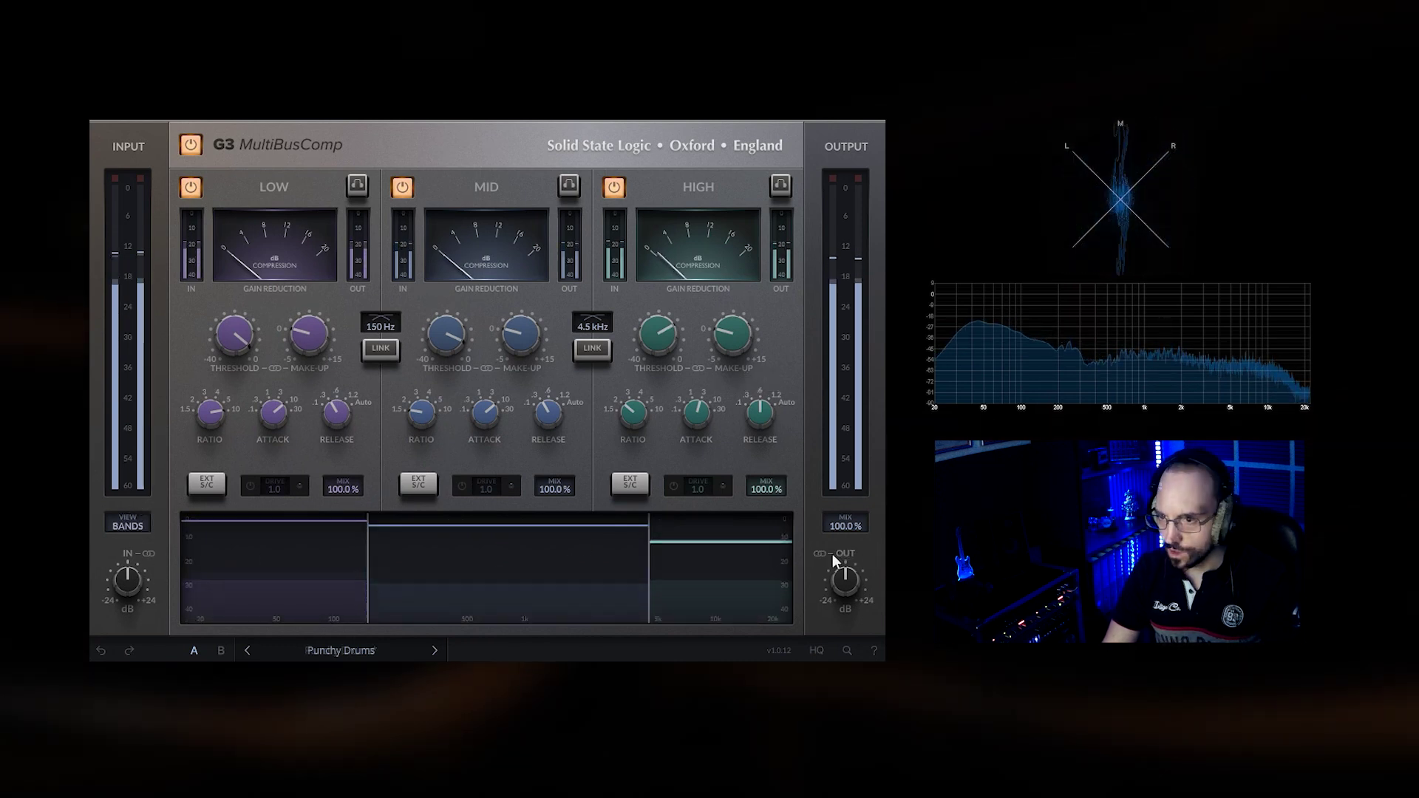
Pull the high, mid and low thresholds down, then fine-tune the mid threshold
click(742, 547)
drag(738, 542, 751, 604)
drag(542, 526, 552, 602)
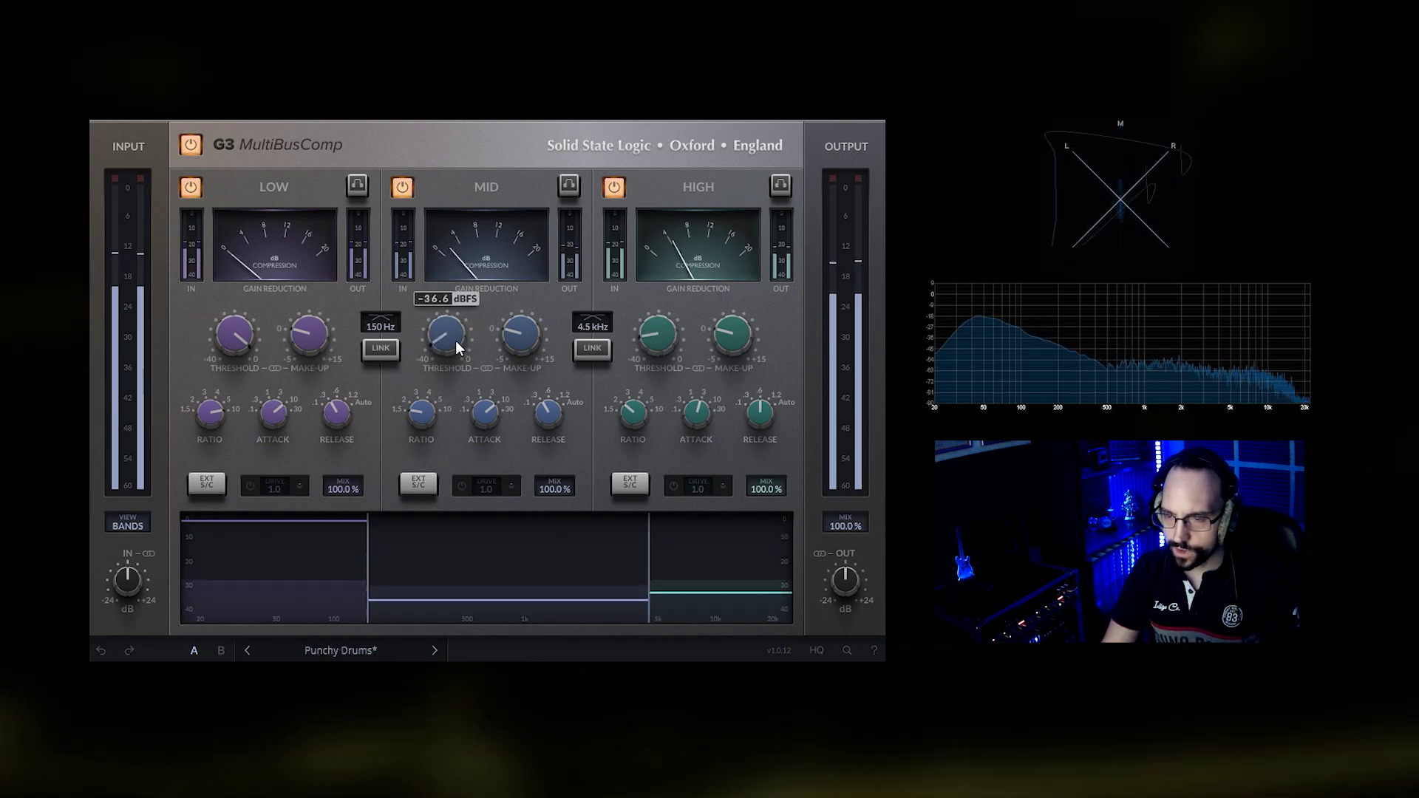
drag(295, 522, 296, 593)
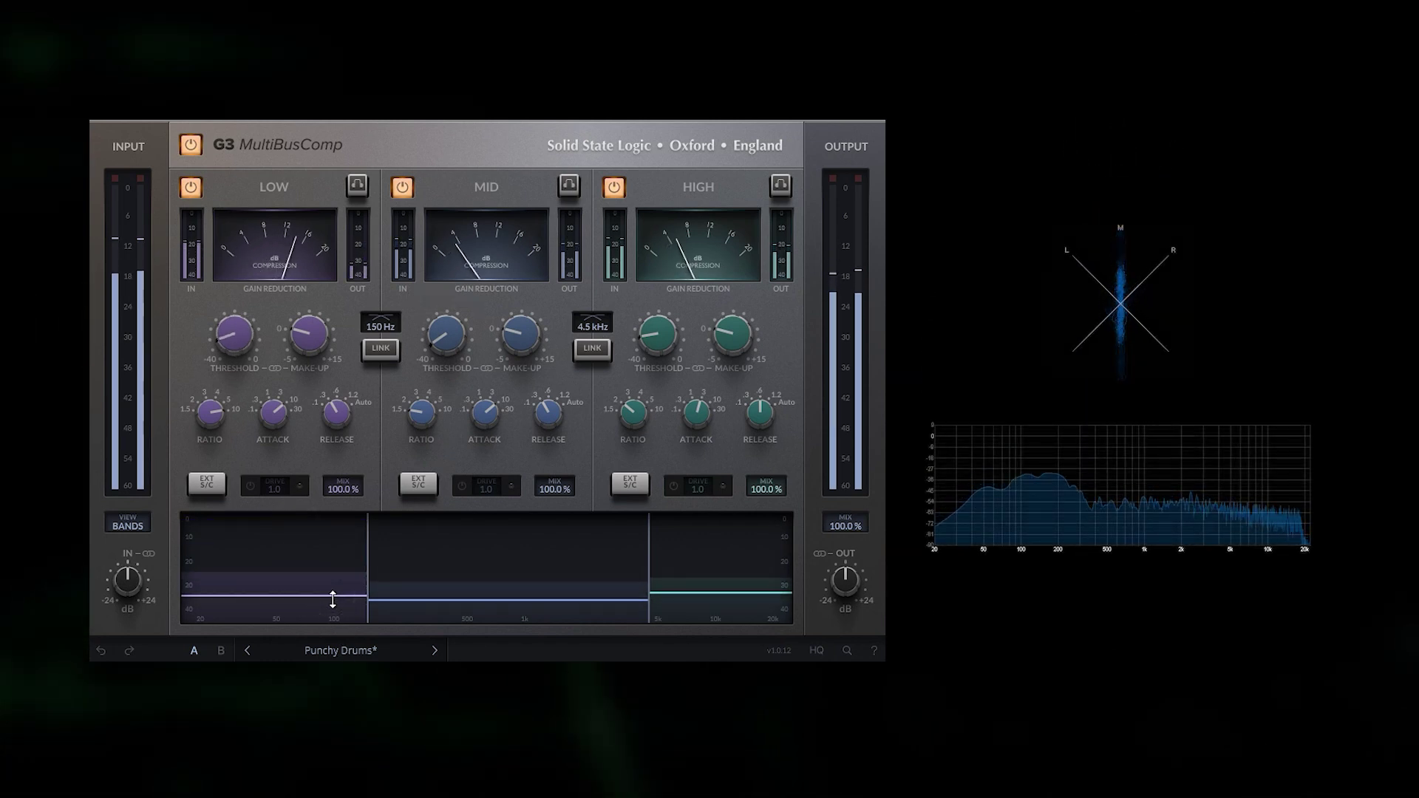
drag(486, 604, 488, 606)
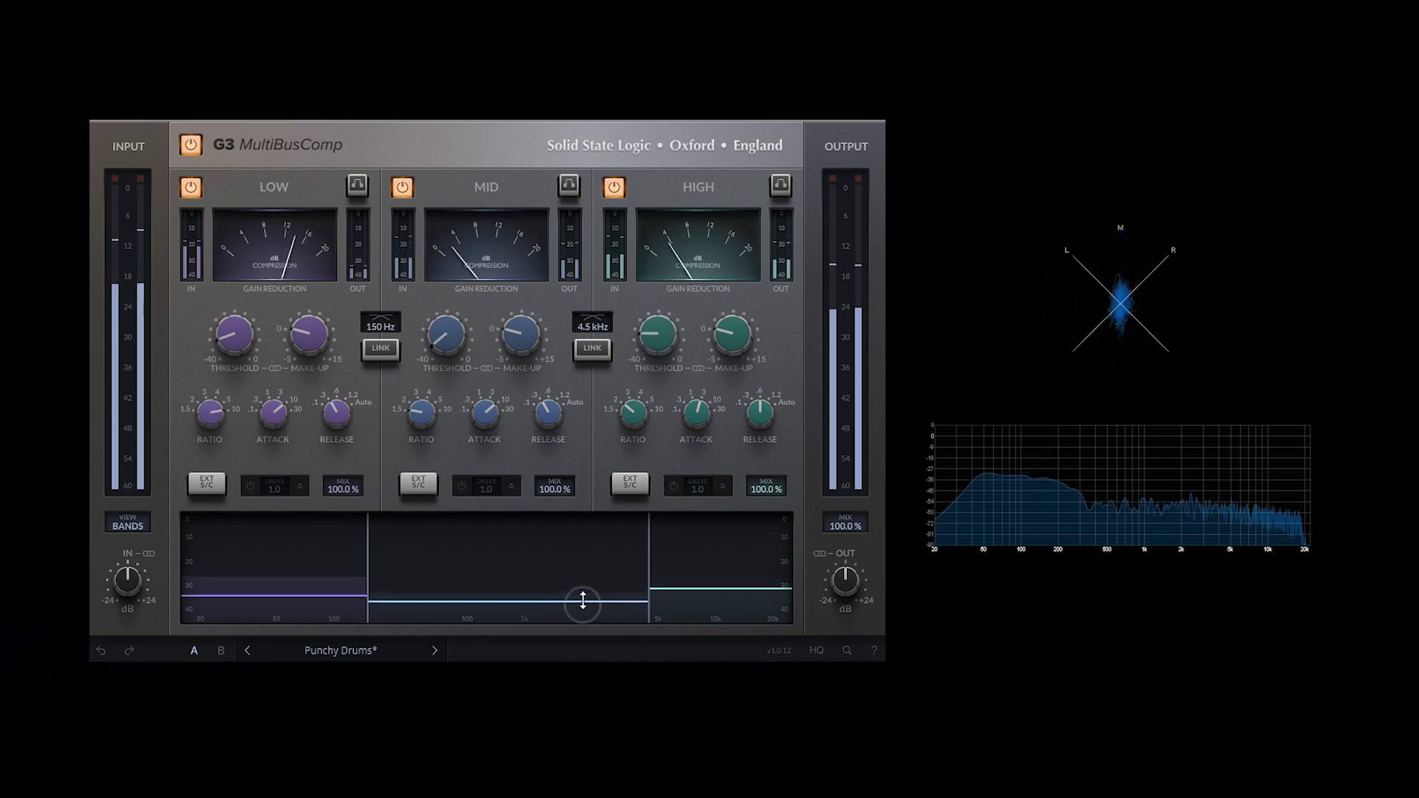
drag(583, 601, 522, 602)
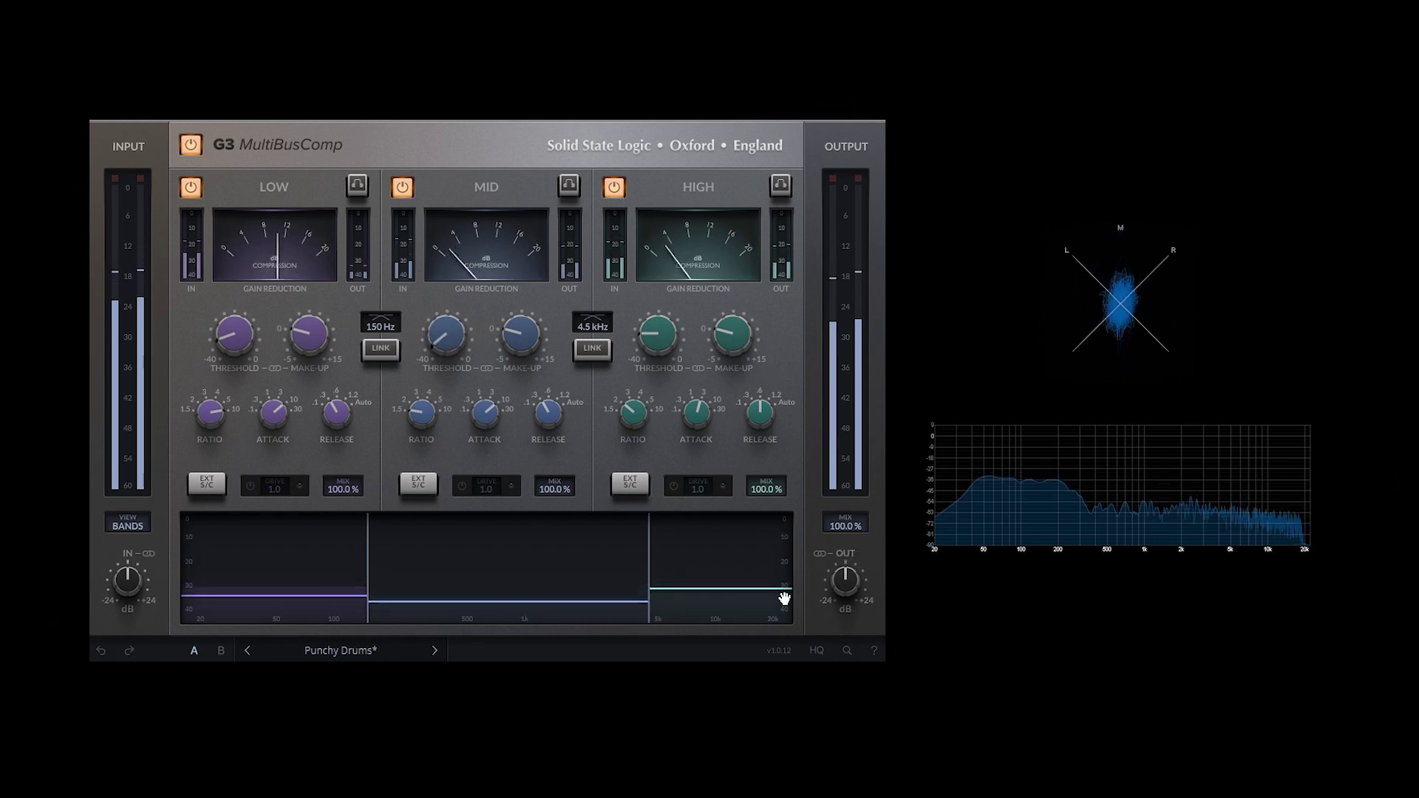
drag(857, 528, 862, 476)
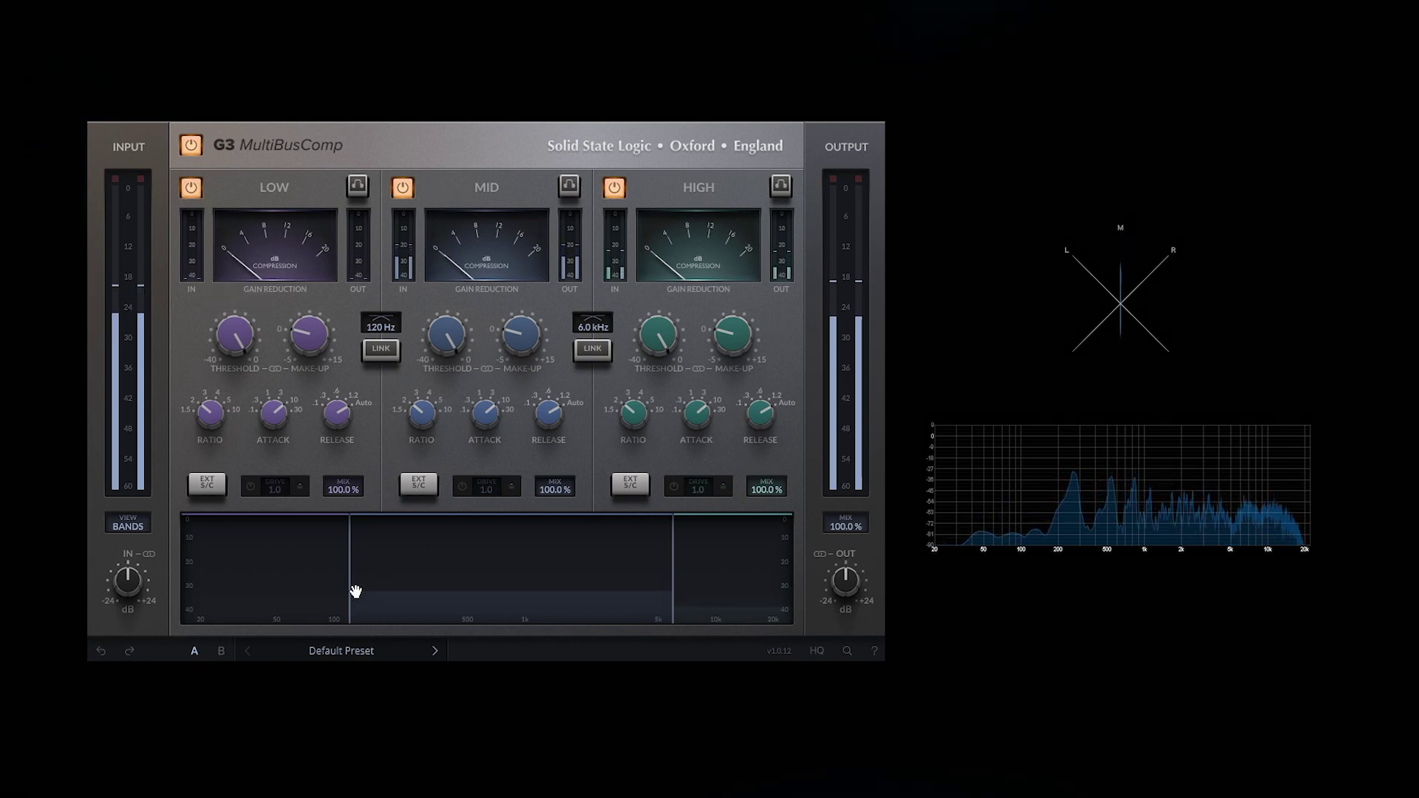
Move the low/mid crossover to about 103 Hz after briefly trying 20 and 26 Hz
mouse_move(355, 588)
mouse_down()
mouse_move(141, 579)
mouse_move(331, 592)
mouse_up()
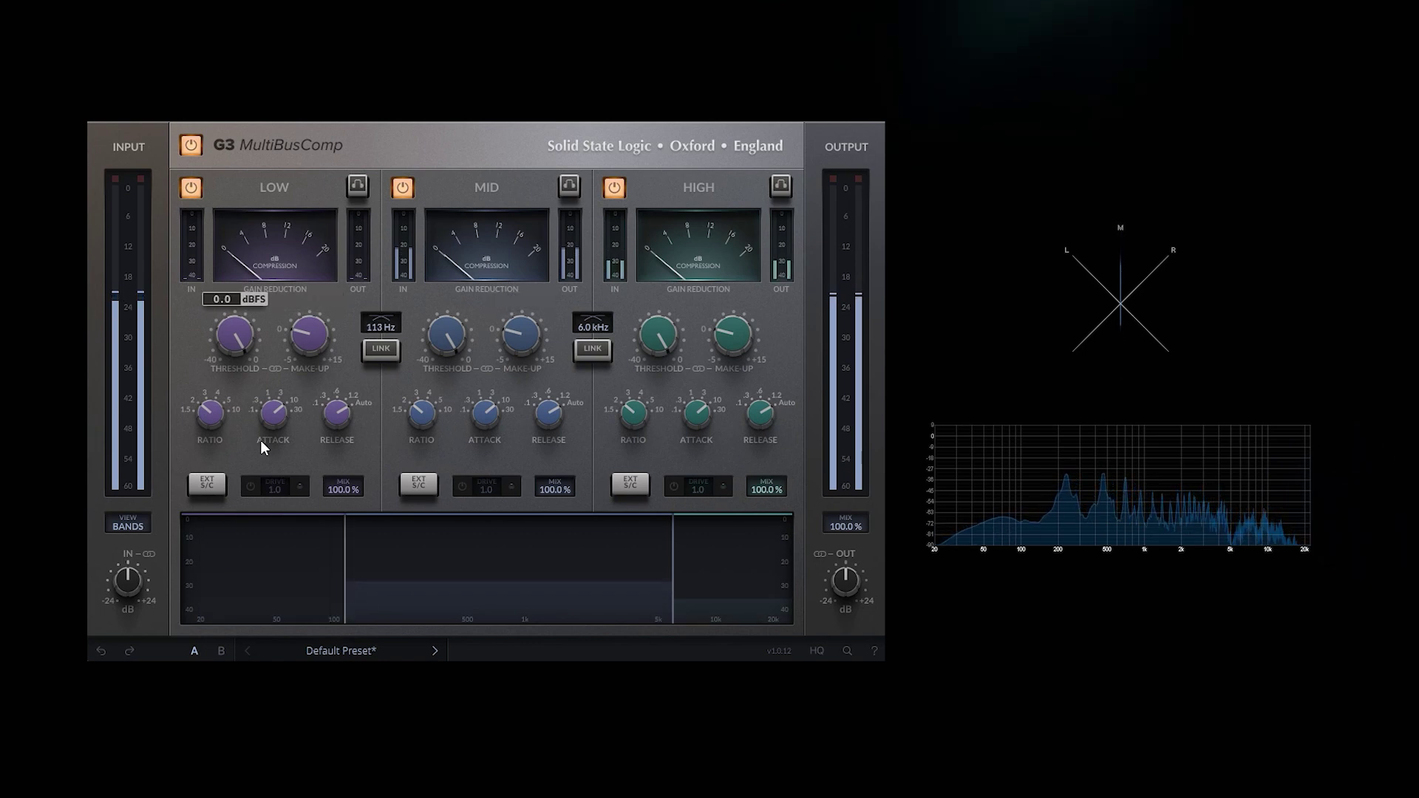
mouse_move(347, 566)
mouse_down()
mouse_move(400, 558)
mouse_move(189, 553)
mouse_up()
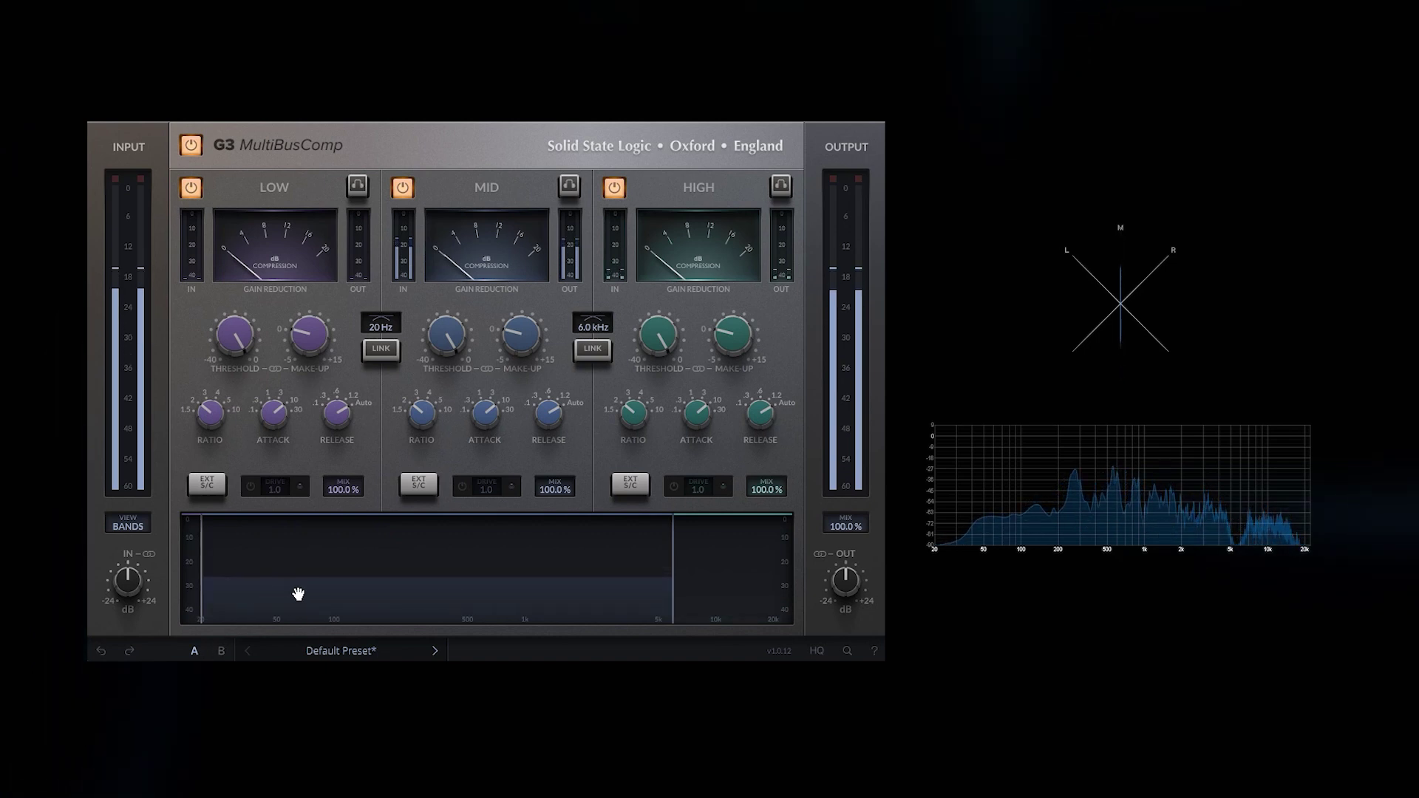
drag(198, 572, 347, 580)
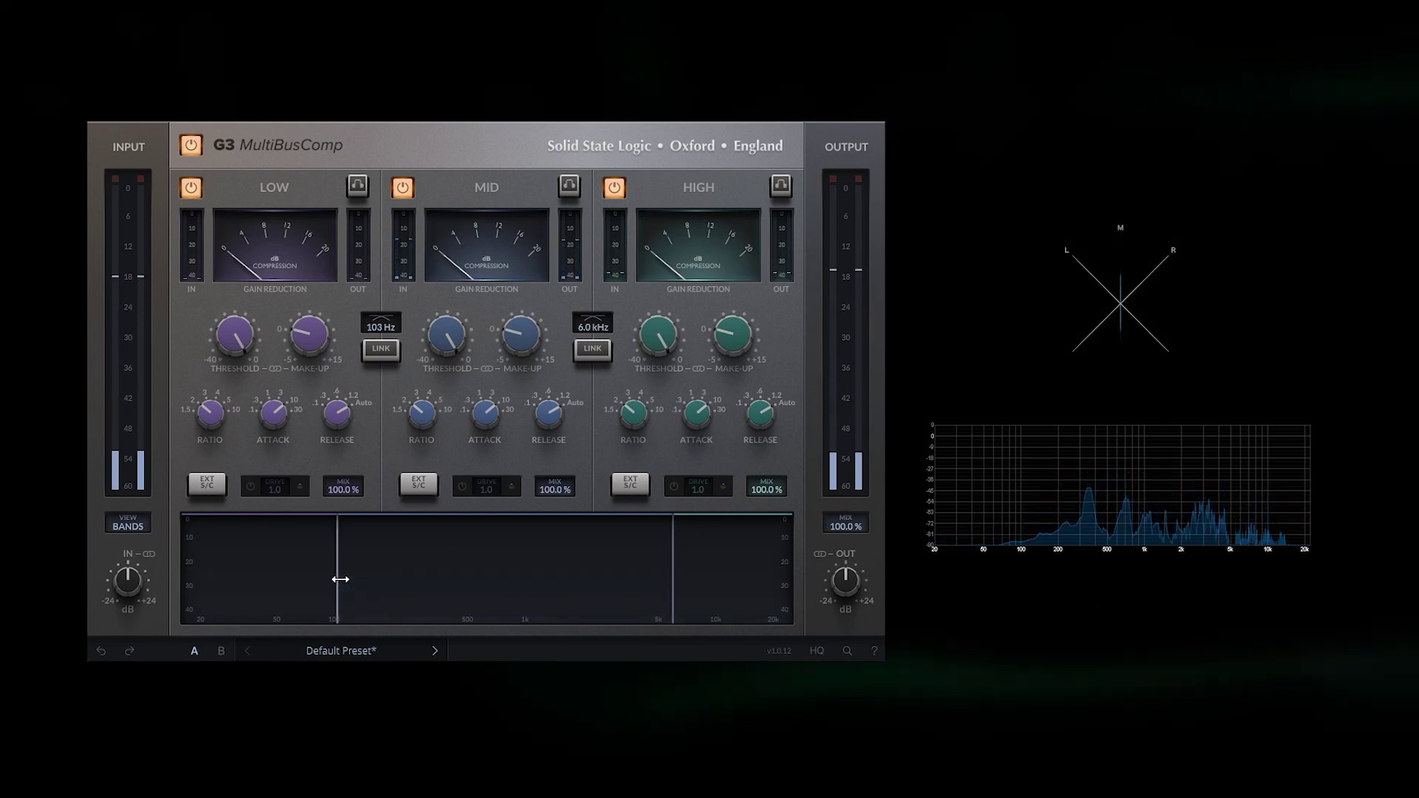
Link the low band to the mid band and trim high drive to 9.0 and mid drive to 9.5
click(387, 352)
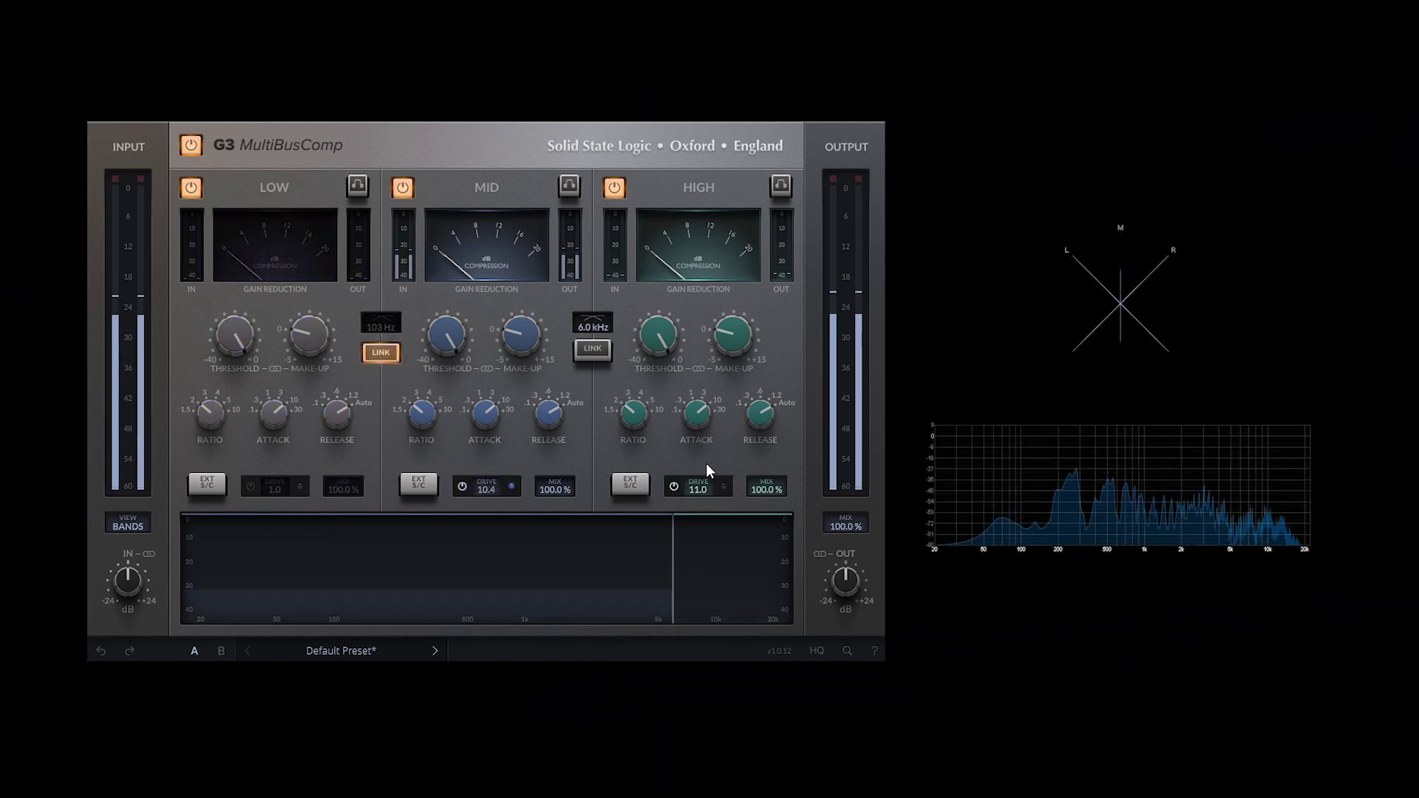
drag(704, 484, 704, 519)
drag(490, 485, 494, 500)
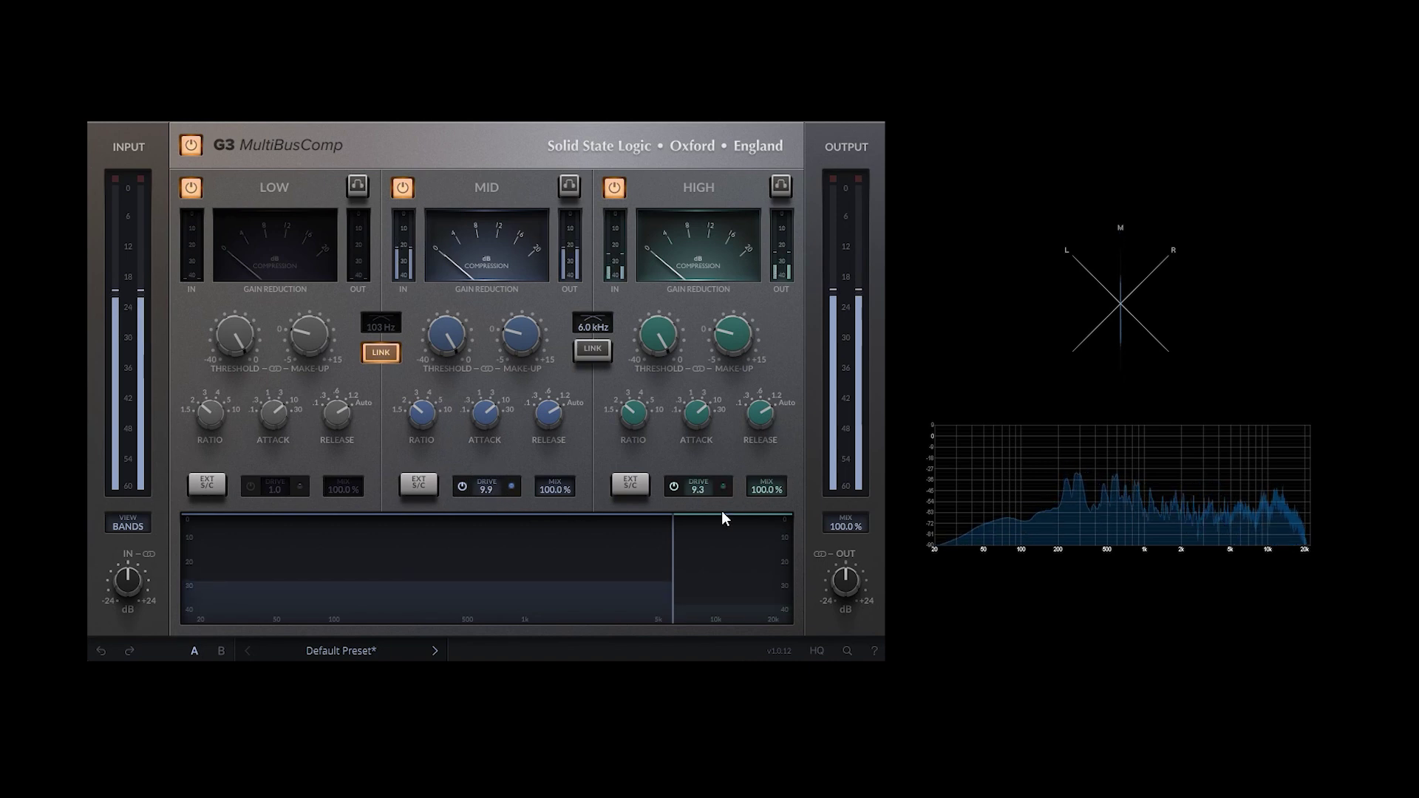
drag(699, 490, 700, 499)
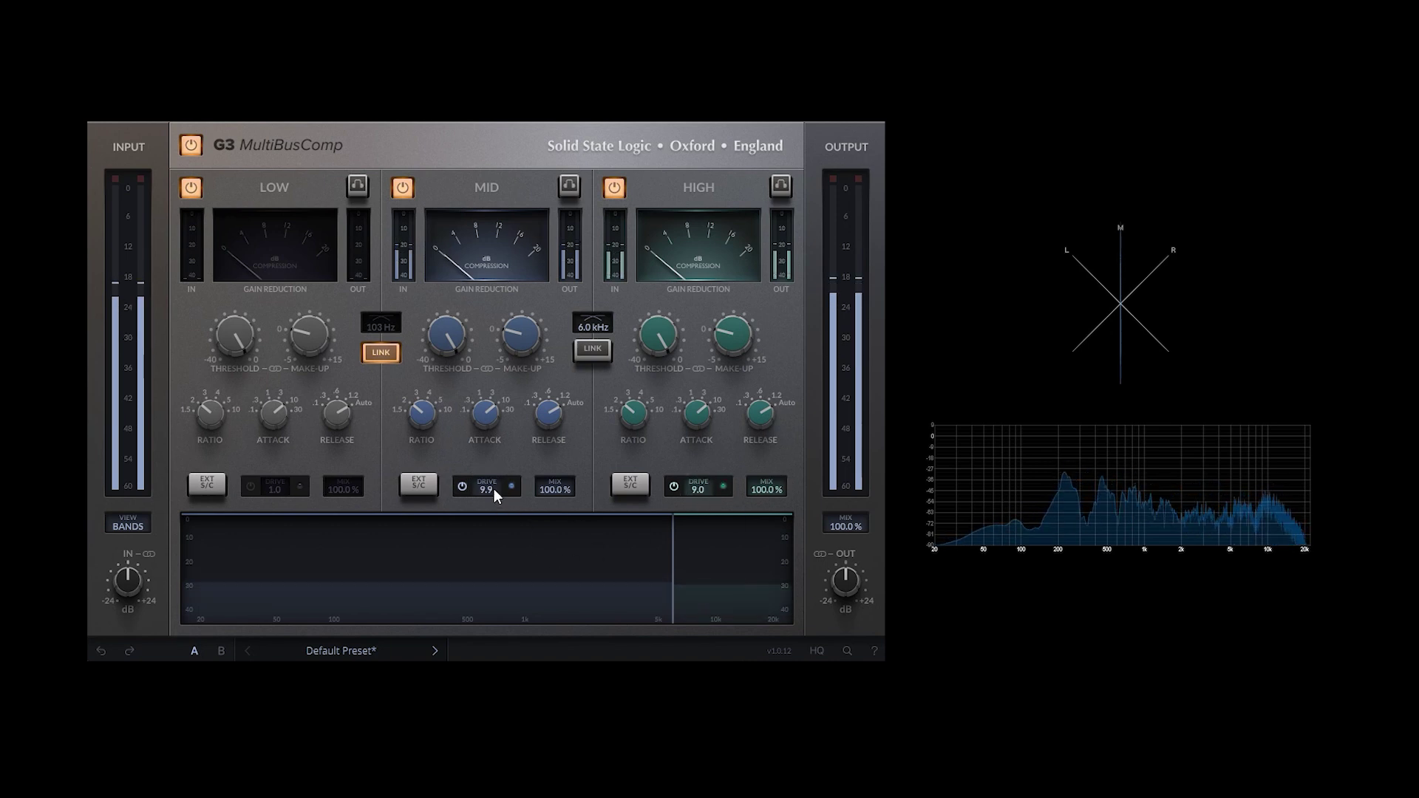
drag(494, 489, 507, 507)
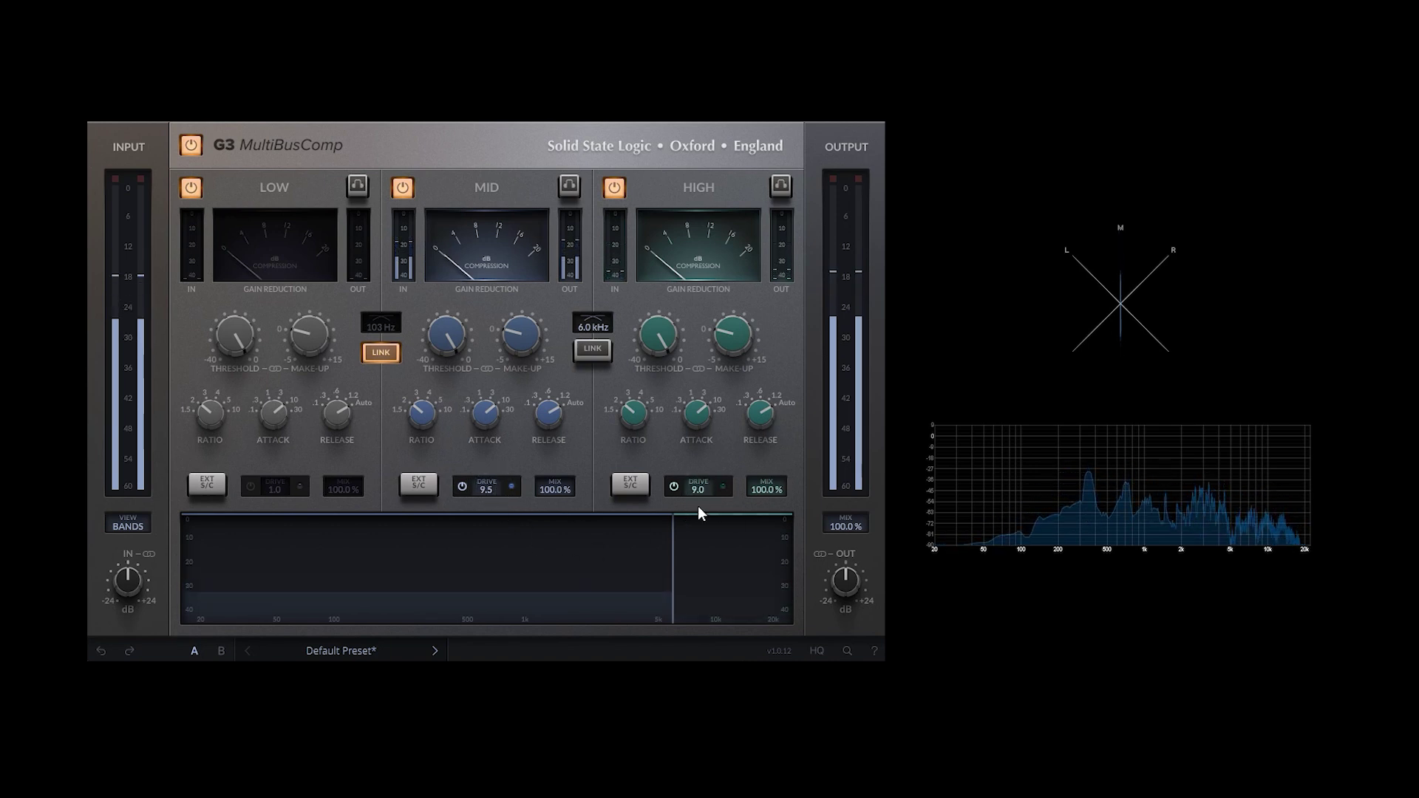
Set the mid attack to 3 ms and settle the mid threshold near -25.5 dBFS
mouse_move(456, 357)
drag(455, 352, 476, 520)
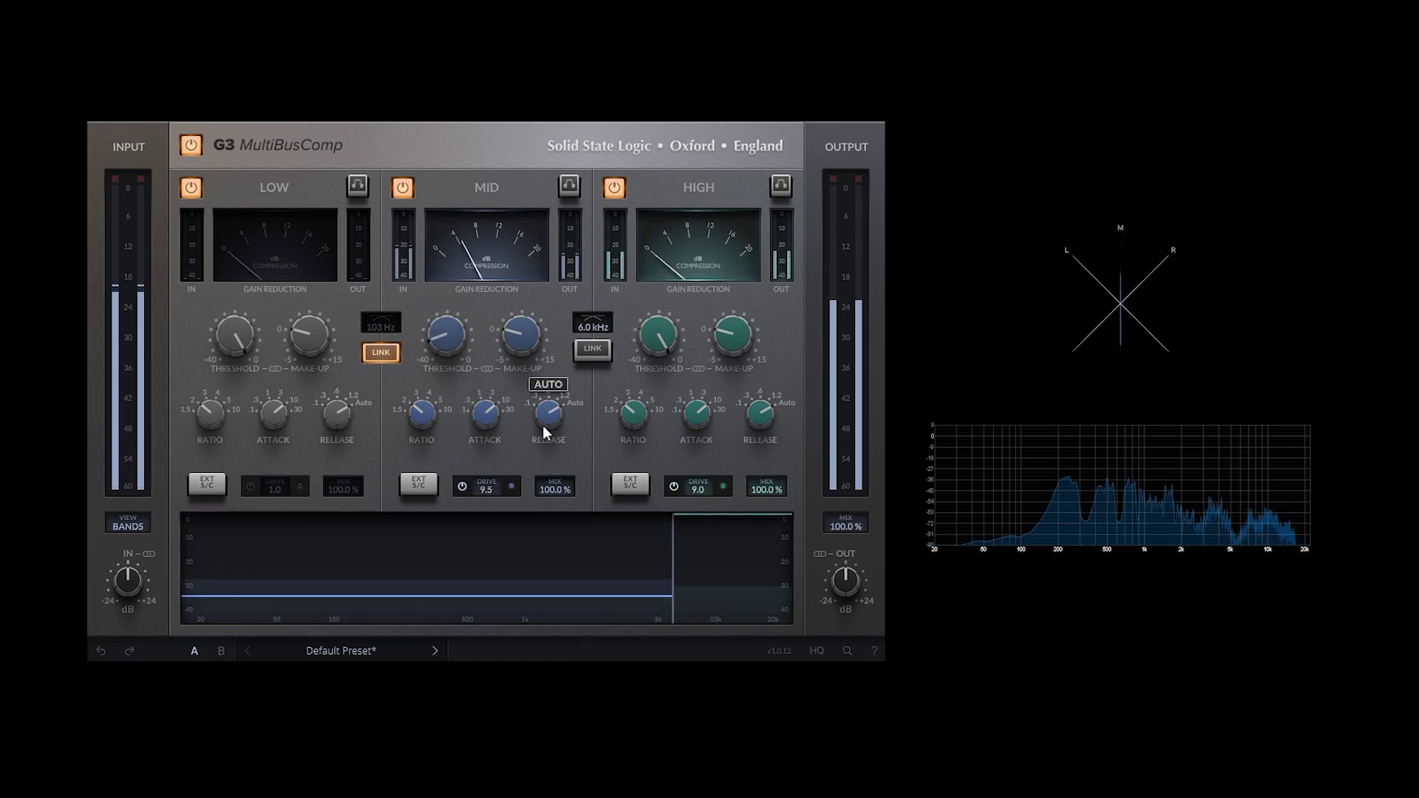
drag(486, 411, 491, 416)
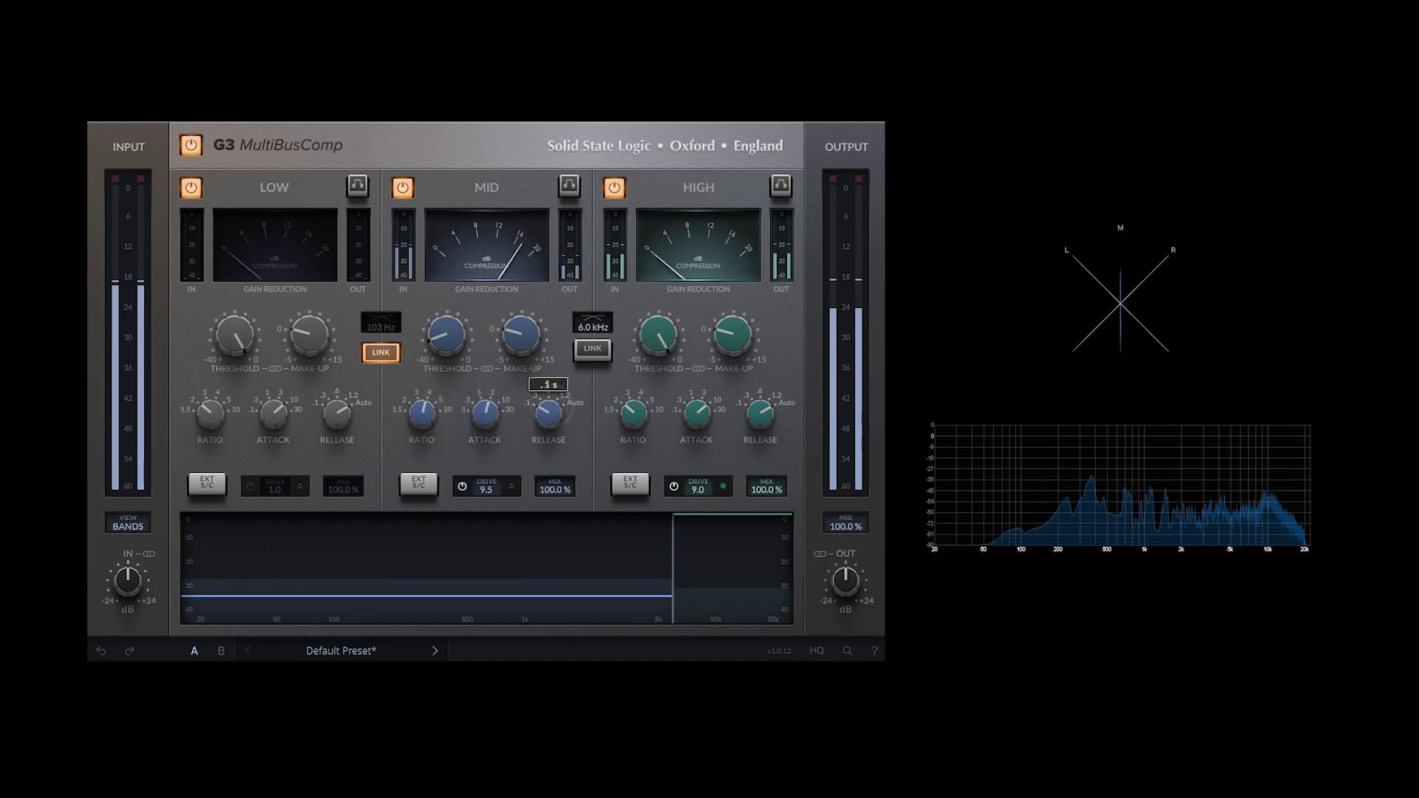
drag(447, 326, 451, 278)
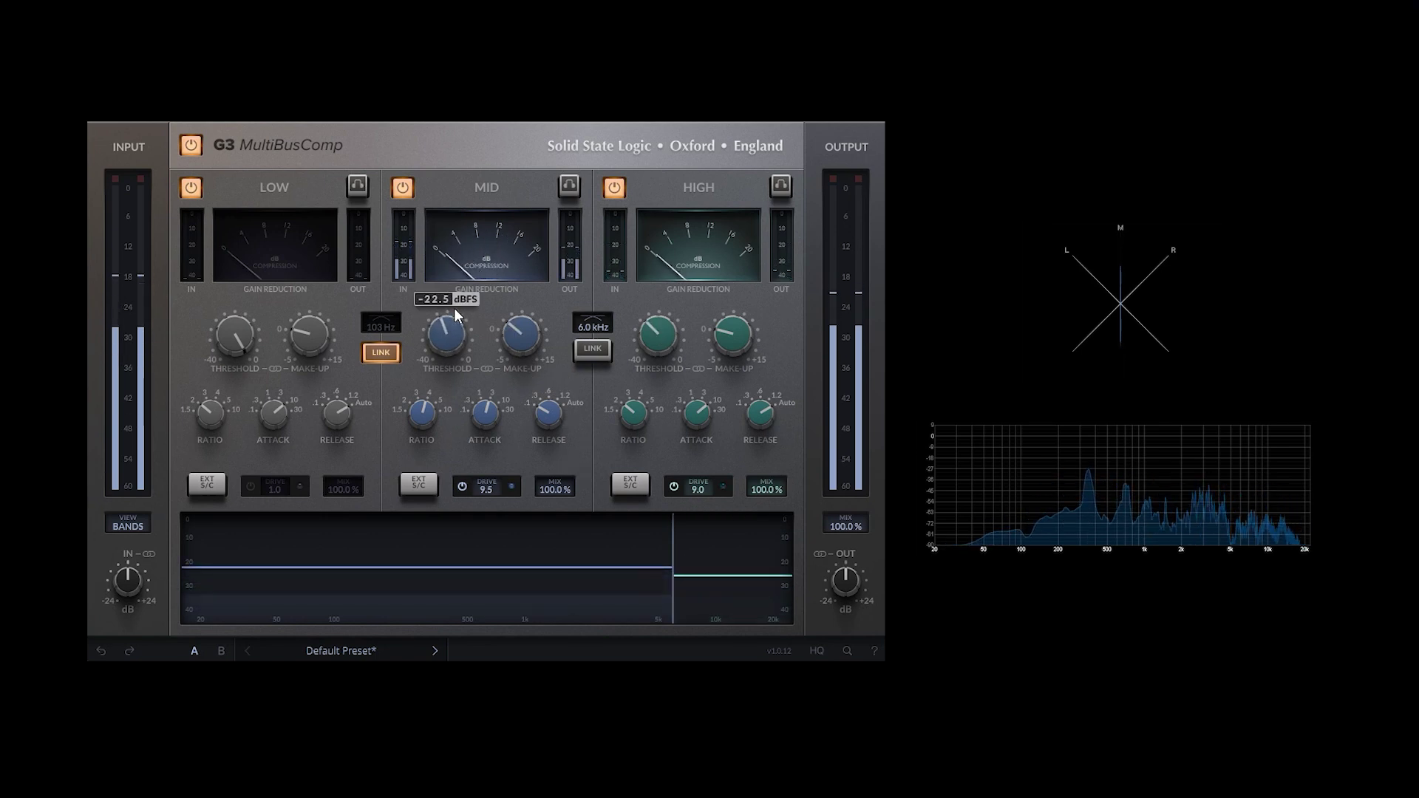
mouse_move(424, 326)
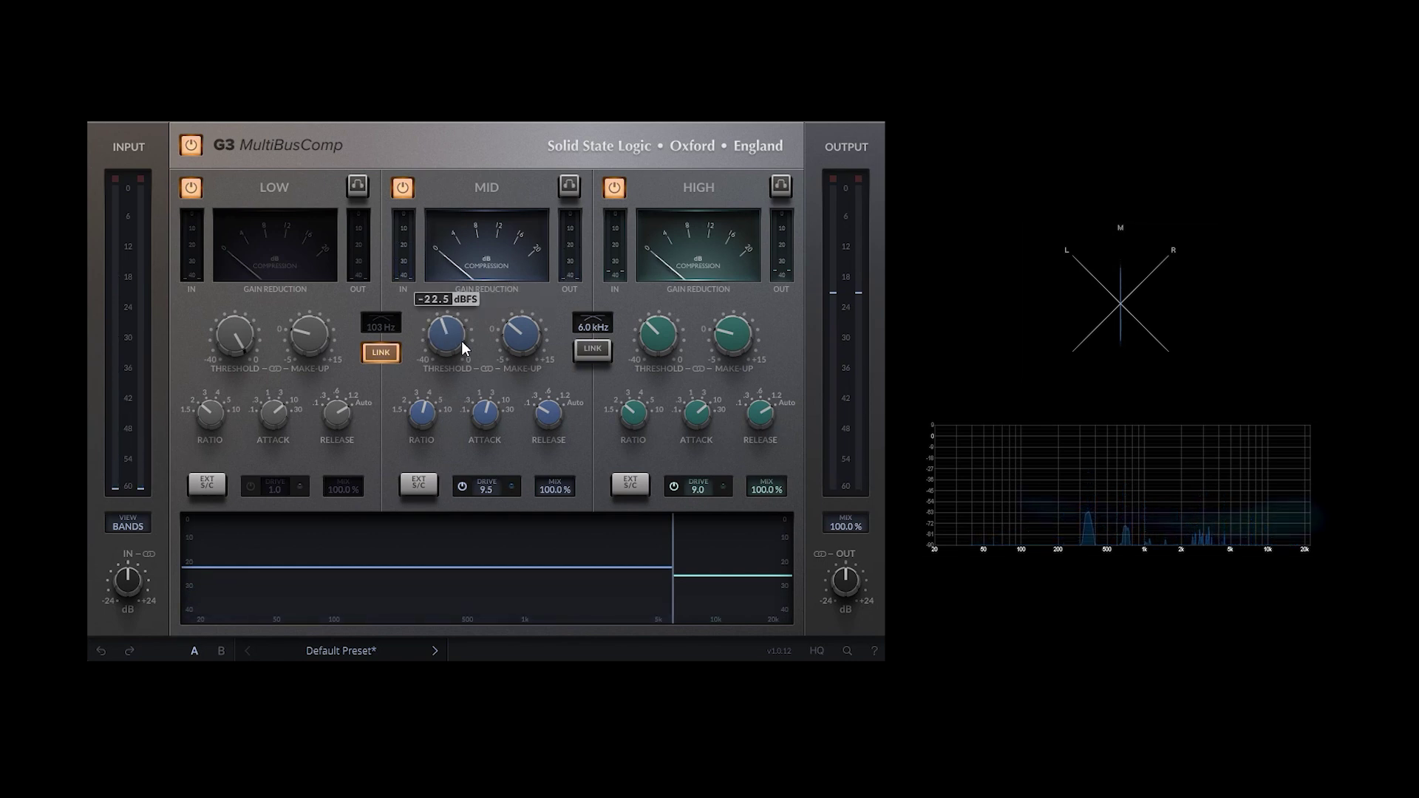
drag(461, 340, 461, 346)
mouse_move(529, 335)
mouse_move(763, 435)
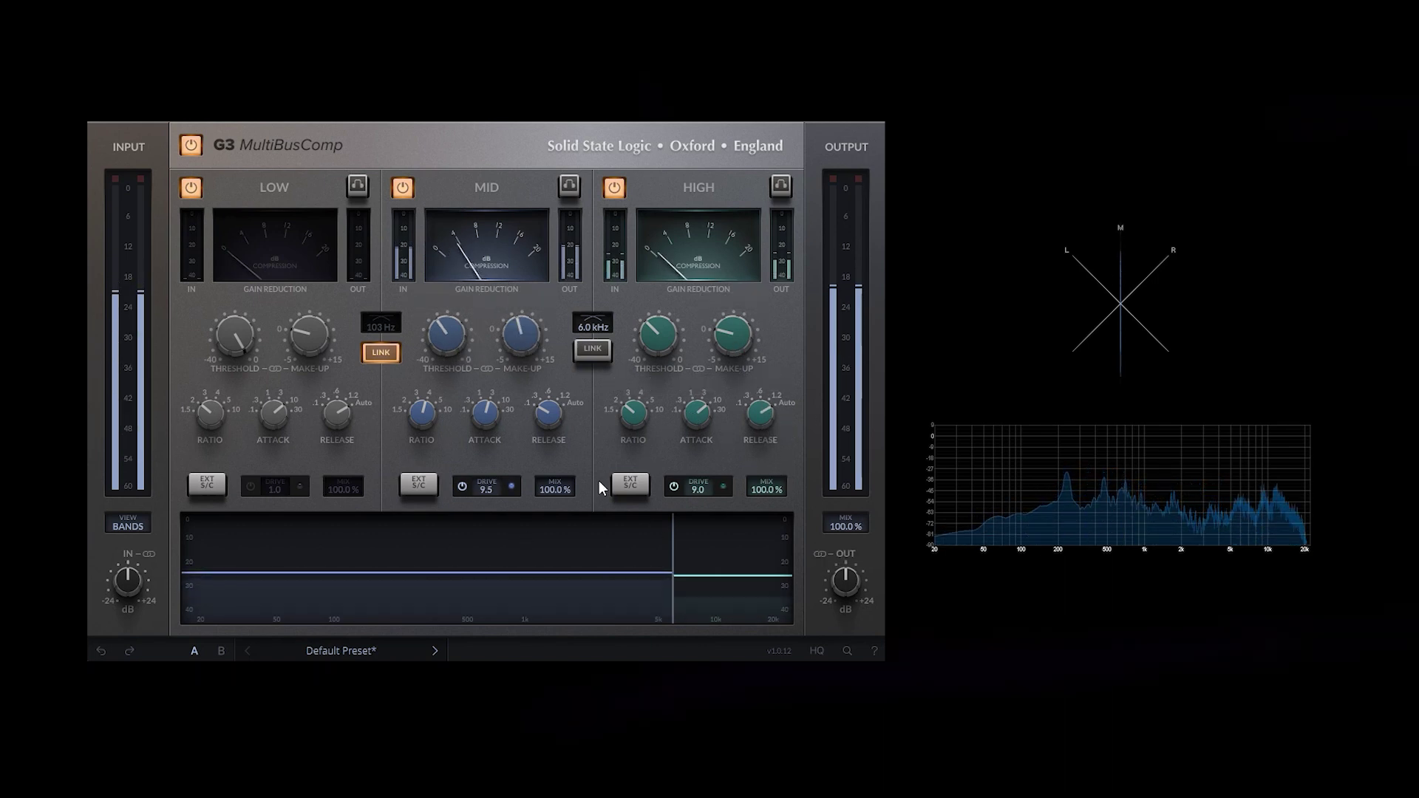
mouse_move(636, 410)
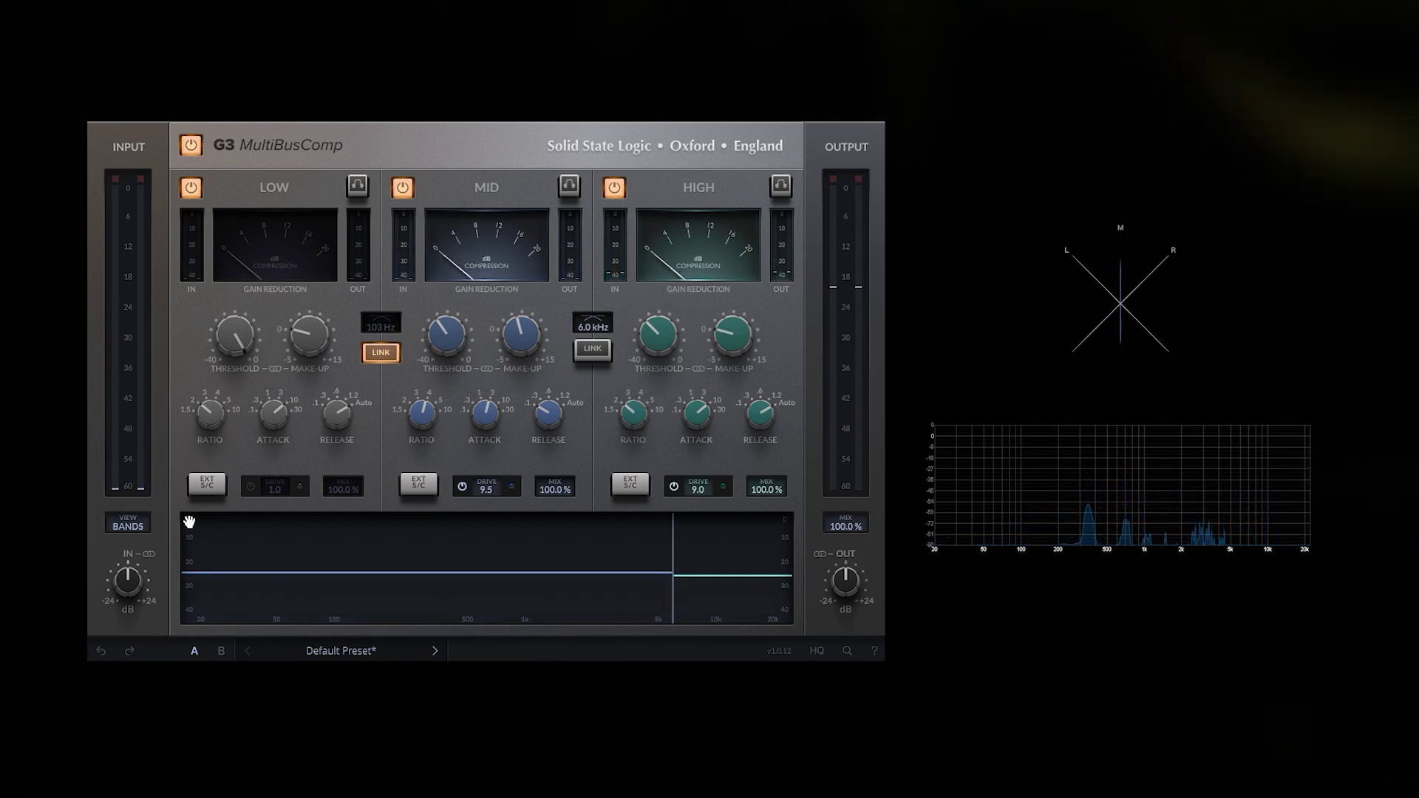
In the S/C view, push the high-band sidechain bell into a sharp boost near 10 kHz
click(130, 522)
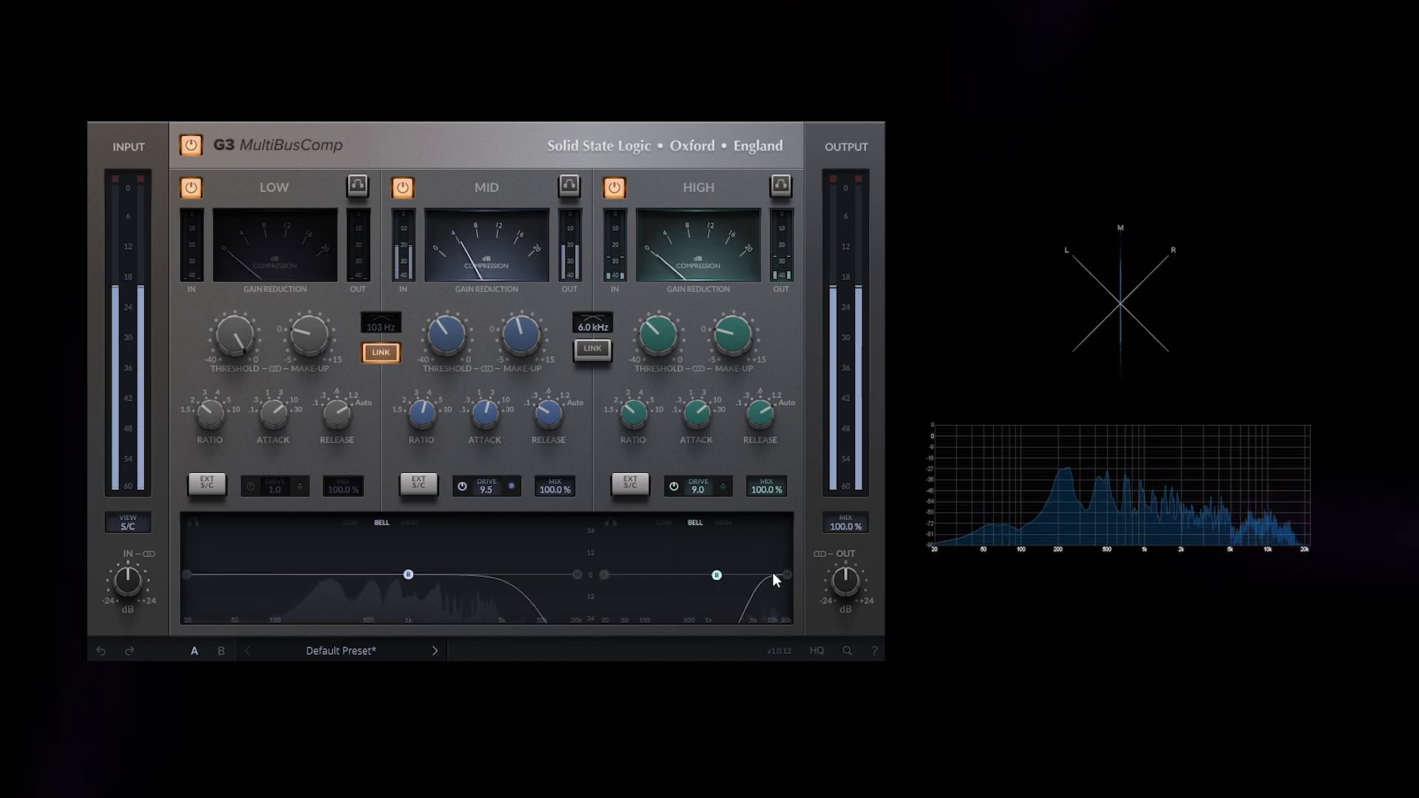
click(717, 575)
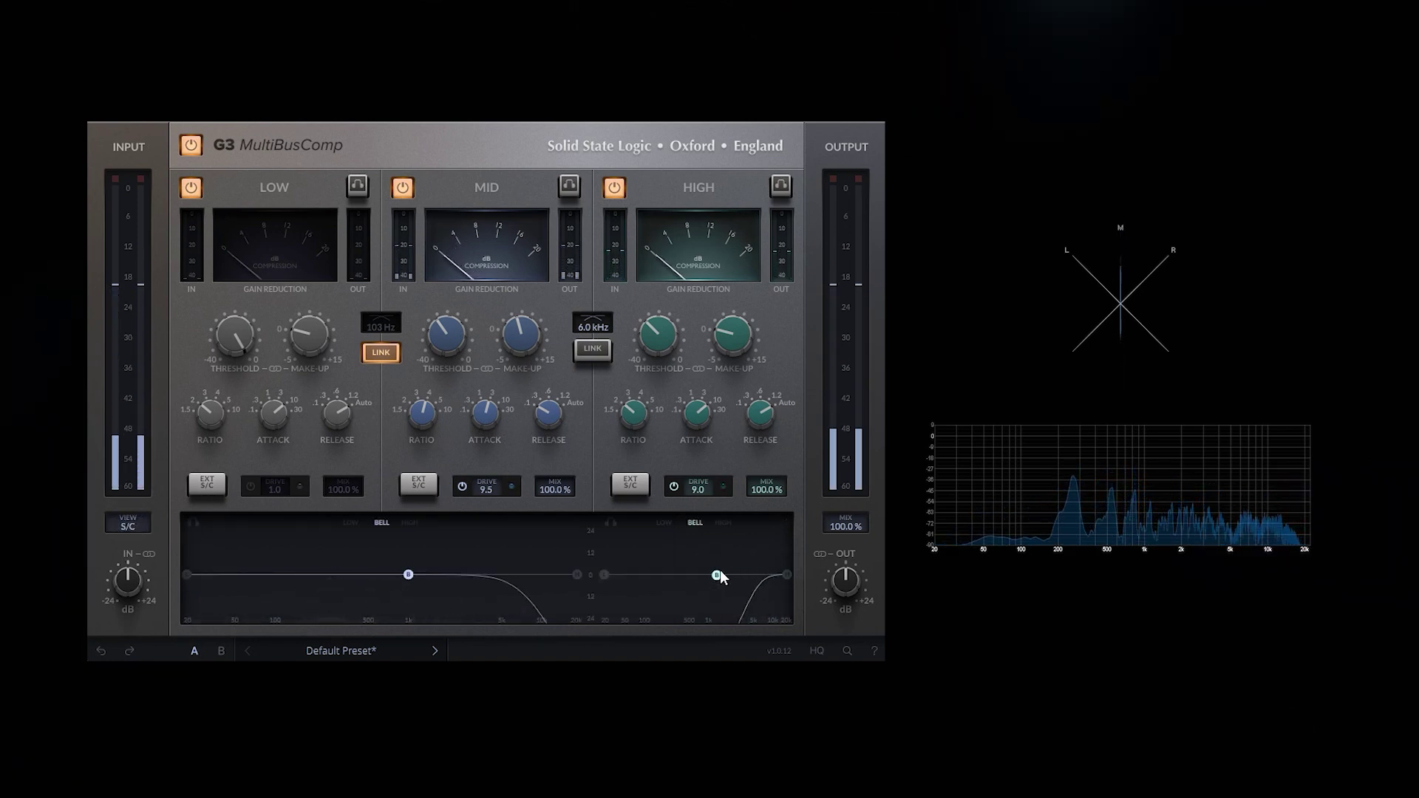
drag(719, 574, 758, 551)
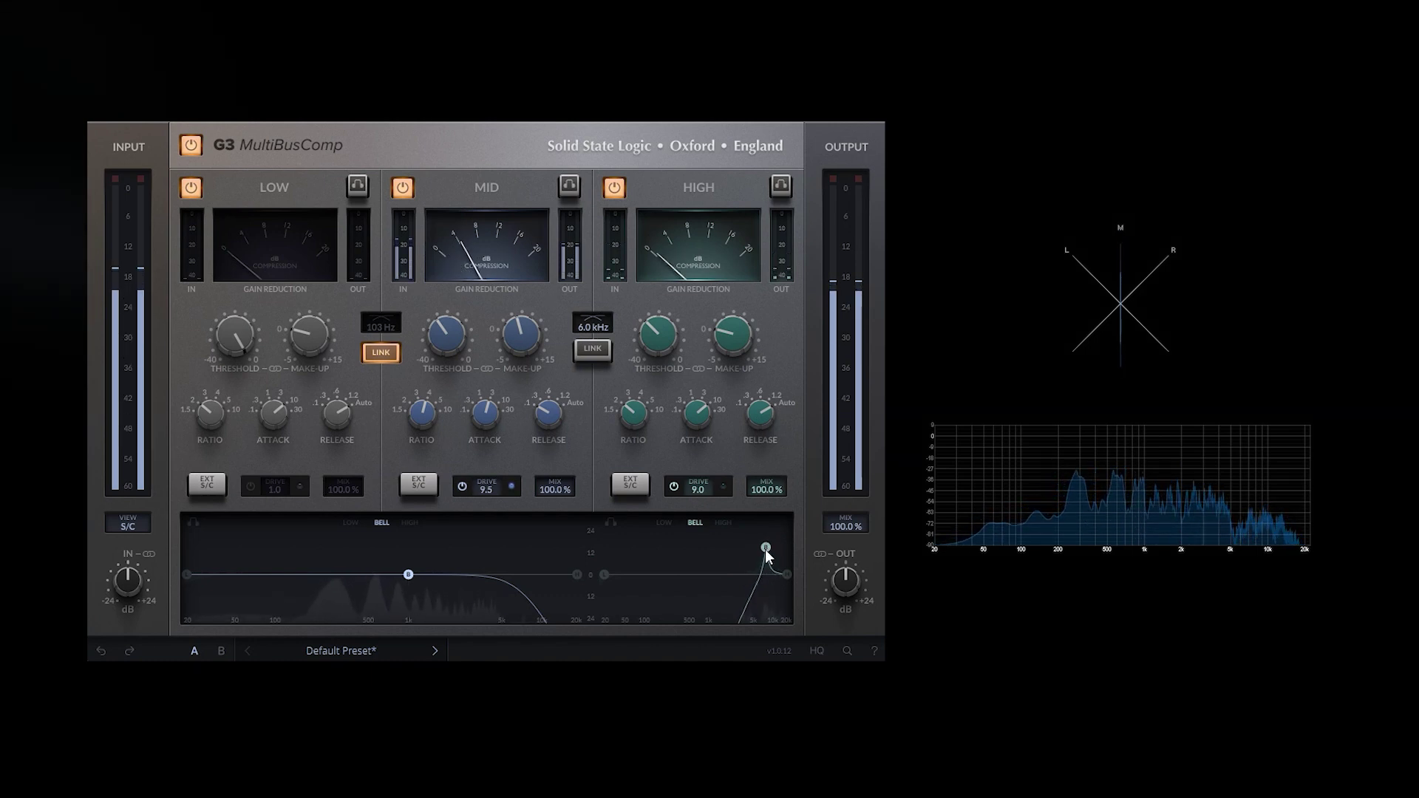
mouse_move(766, 548)
mouse_down()
mouse_move(746, 547)
mouse_move(780, 555)
mouse_move(779, 532)
mouse_move(768, 540)
mouse_up()
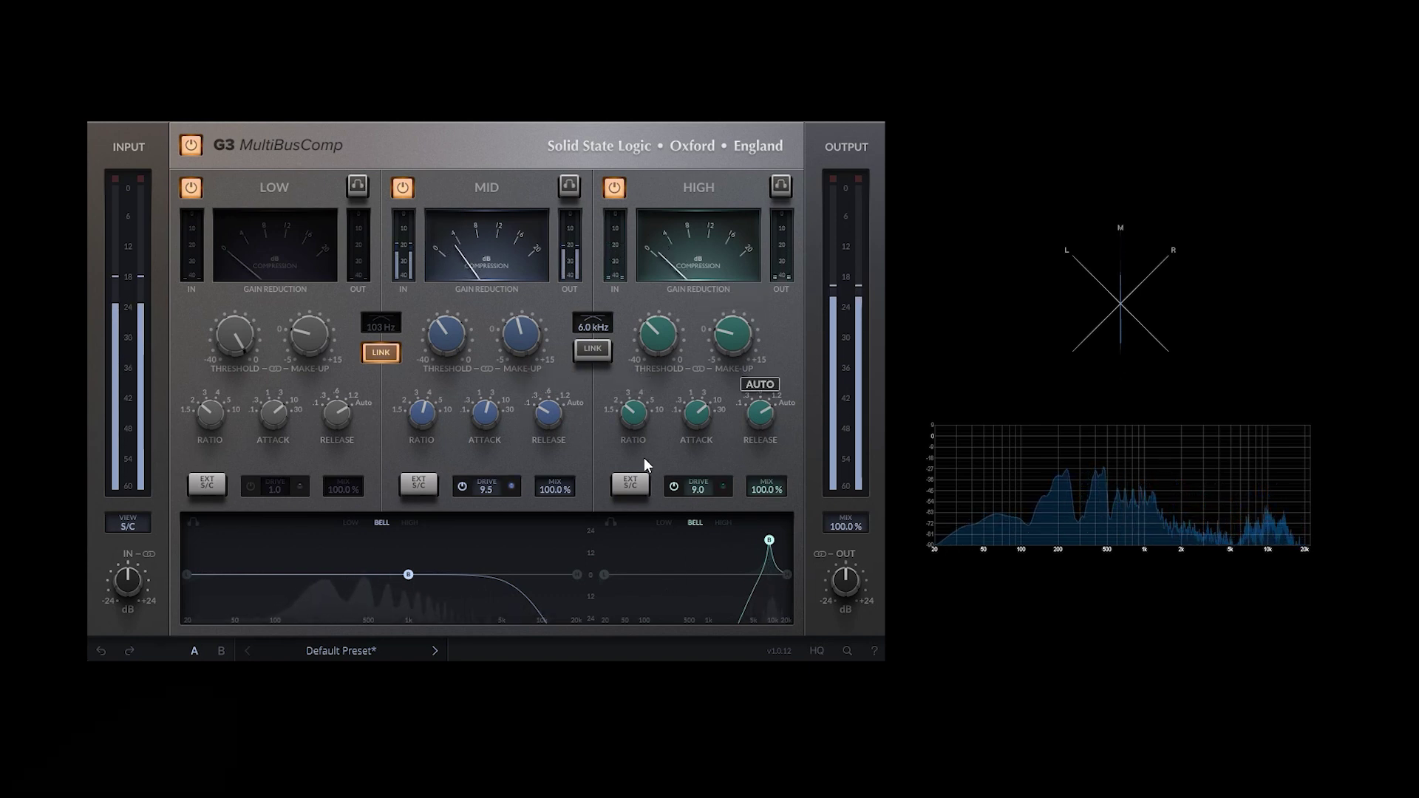
Shorten the high attack, set high release to .3 s and threshold to -24 dBFS, and add more sidechain bell boost
click(111, 527)
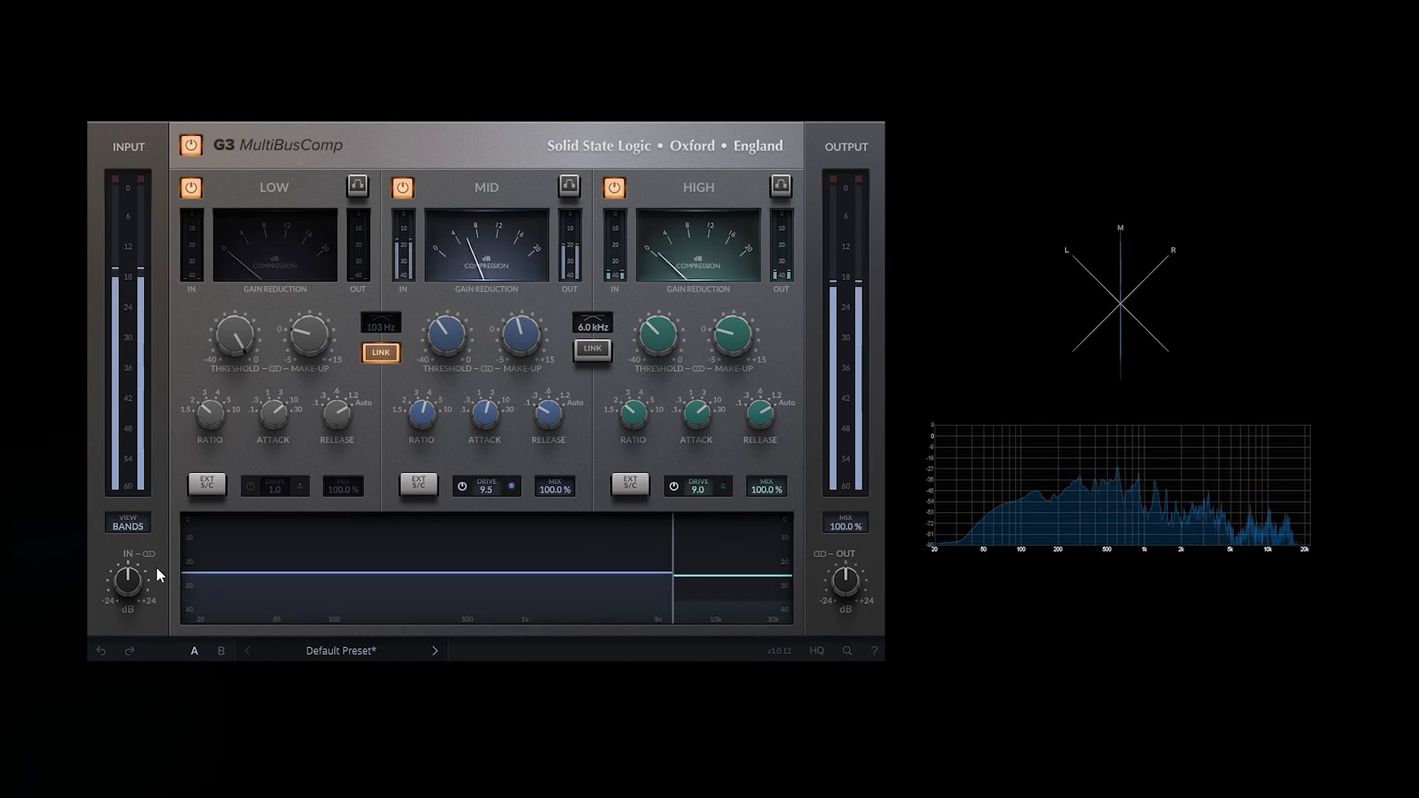
click(144, 526)
mouse_move(769, 406)
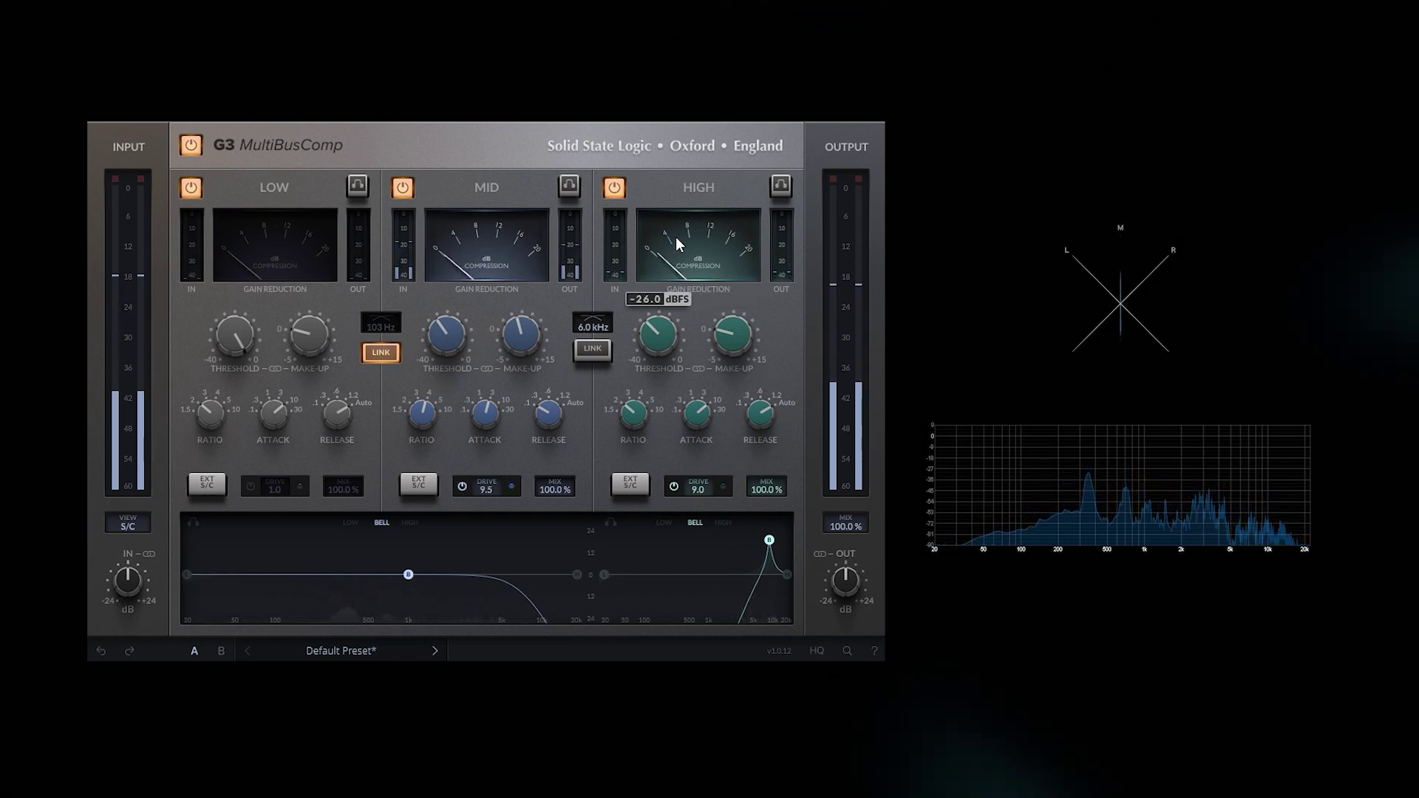
drag(699, 416, 699, 458)
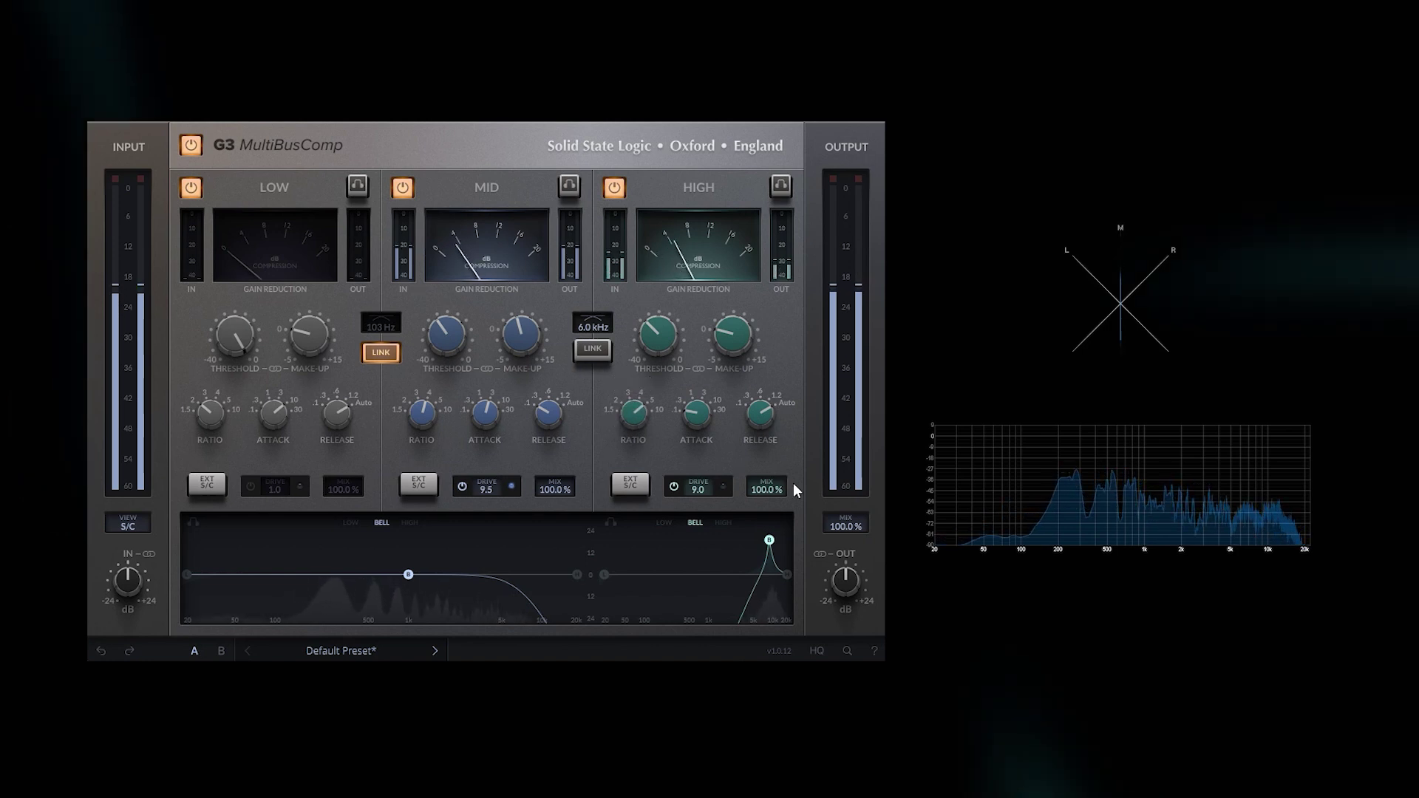
drag(761, 416, 770, 464)
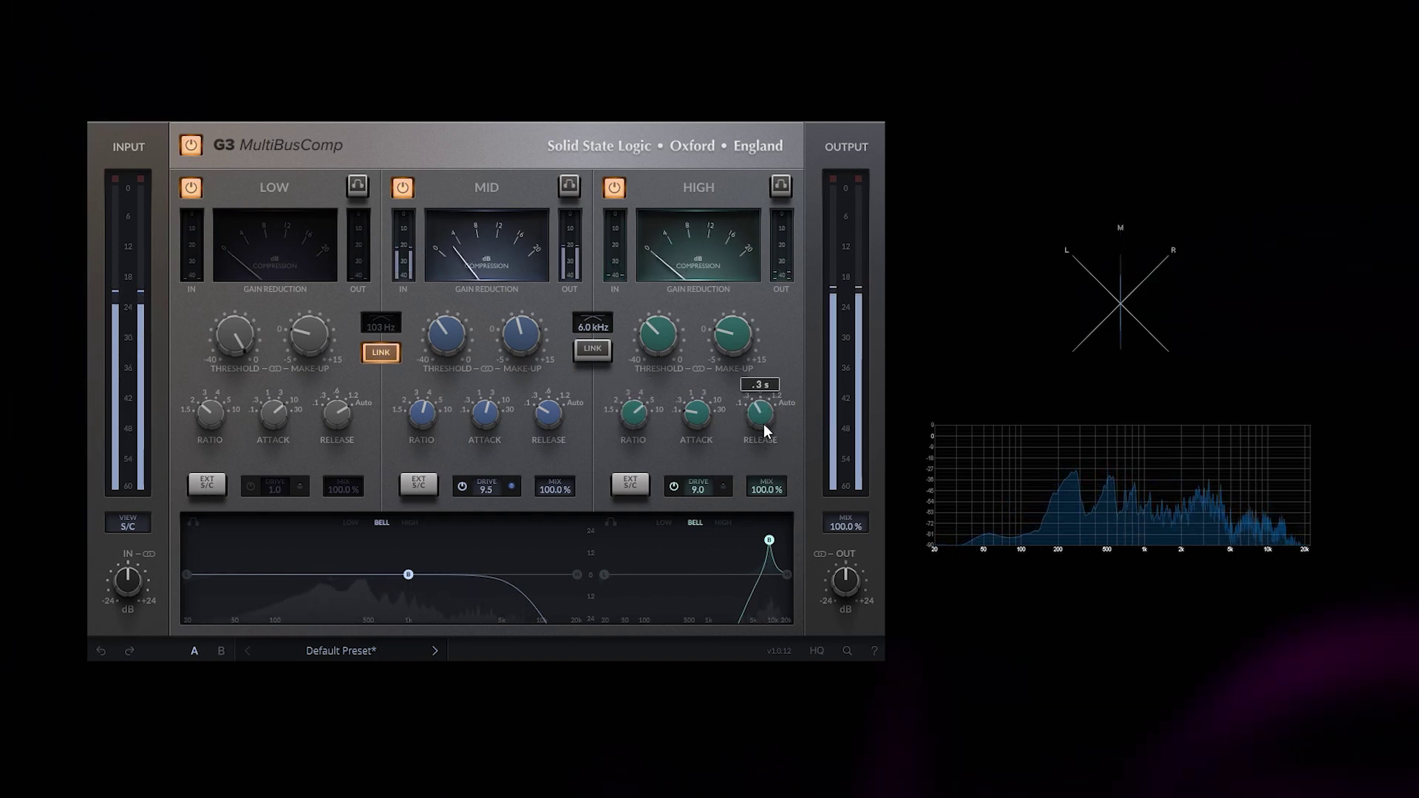
mouse_move(730, 342)
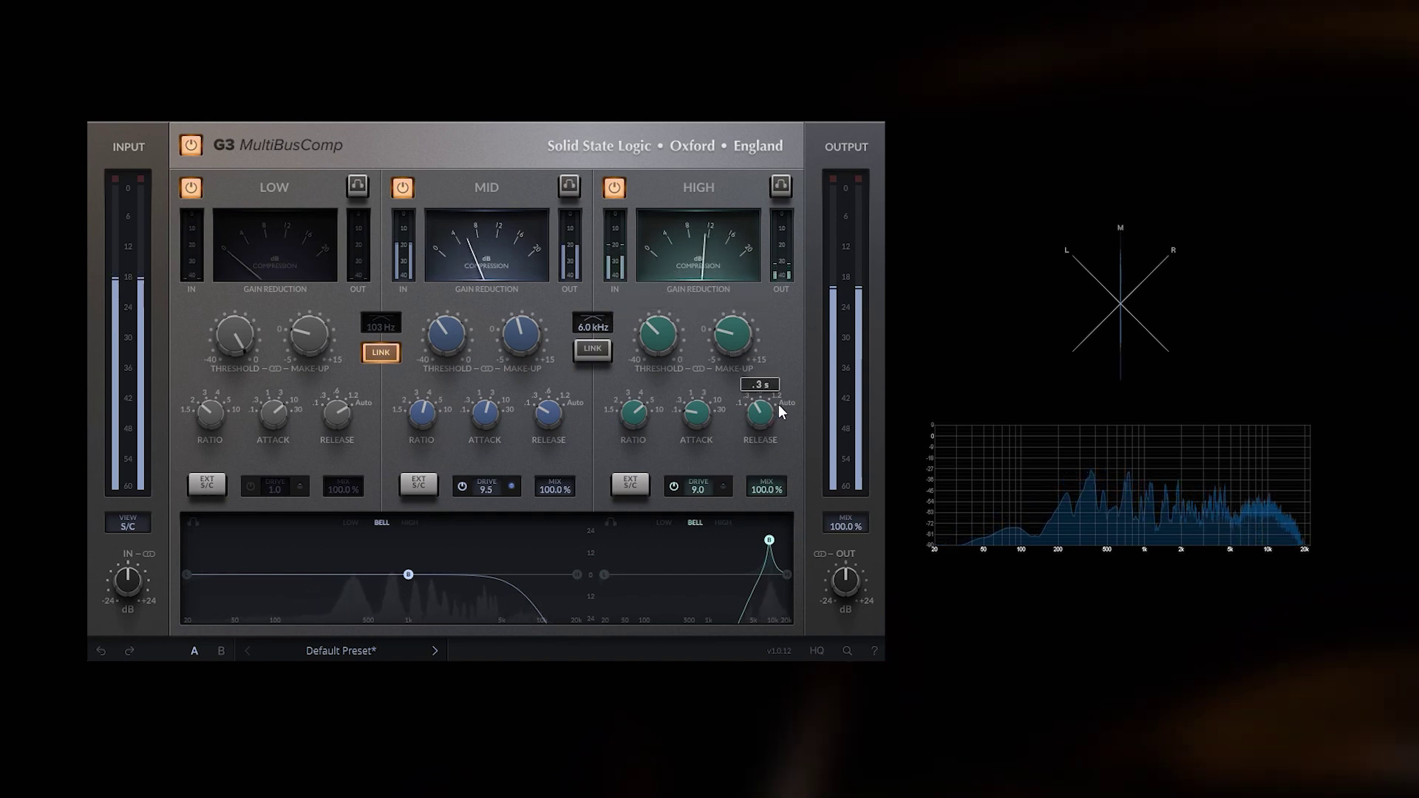
mouse_move(750, 417)
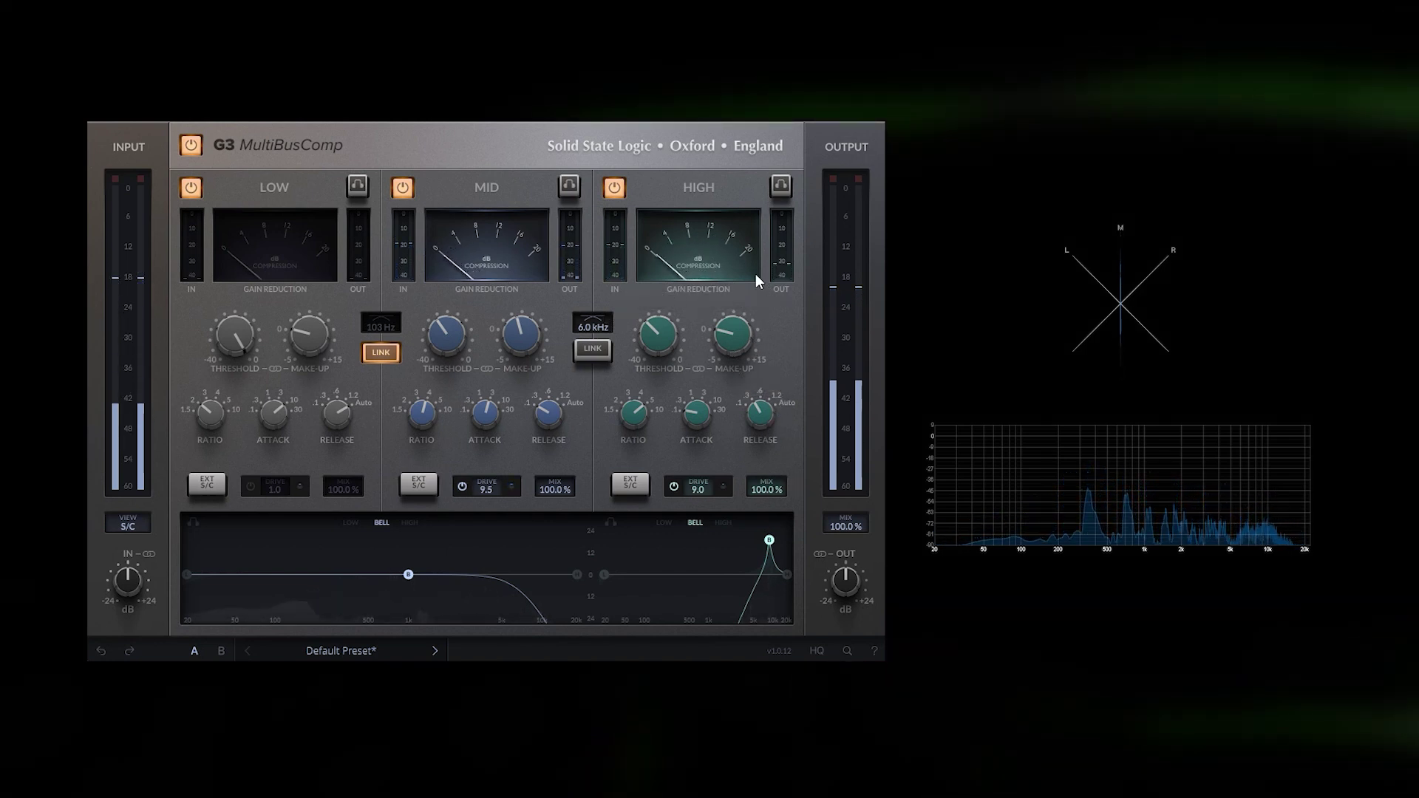
mouse_move(652, 349)
mouse_down()
mouse_move(655, 361)
mouse_move(658, 340)
mouse_up()
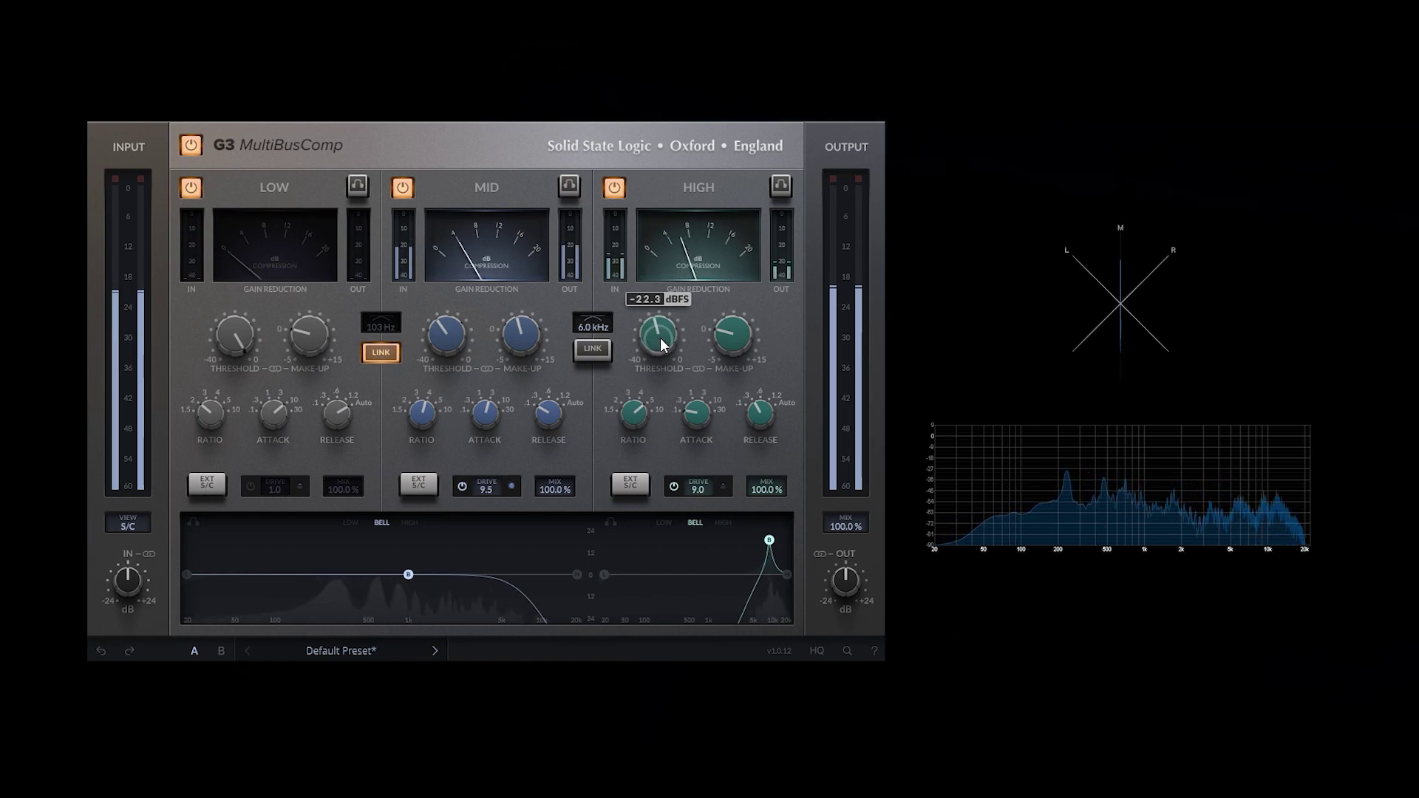
mouse_move(755, 342)
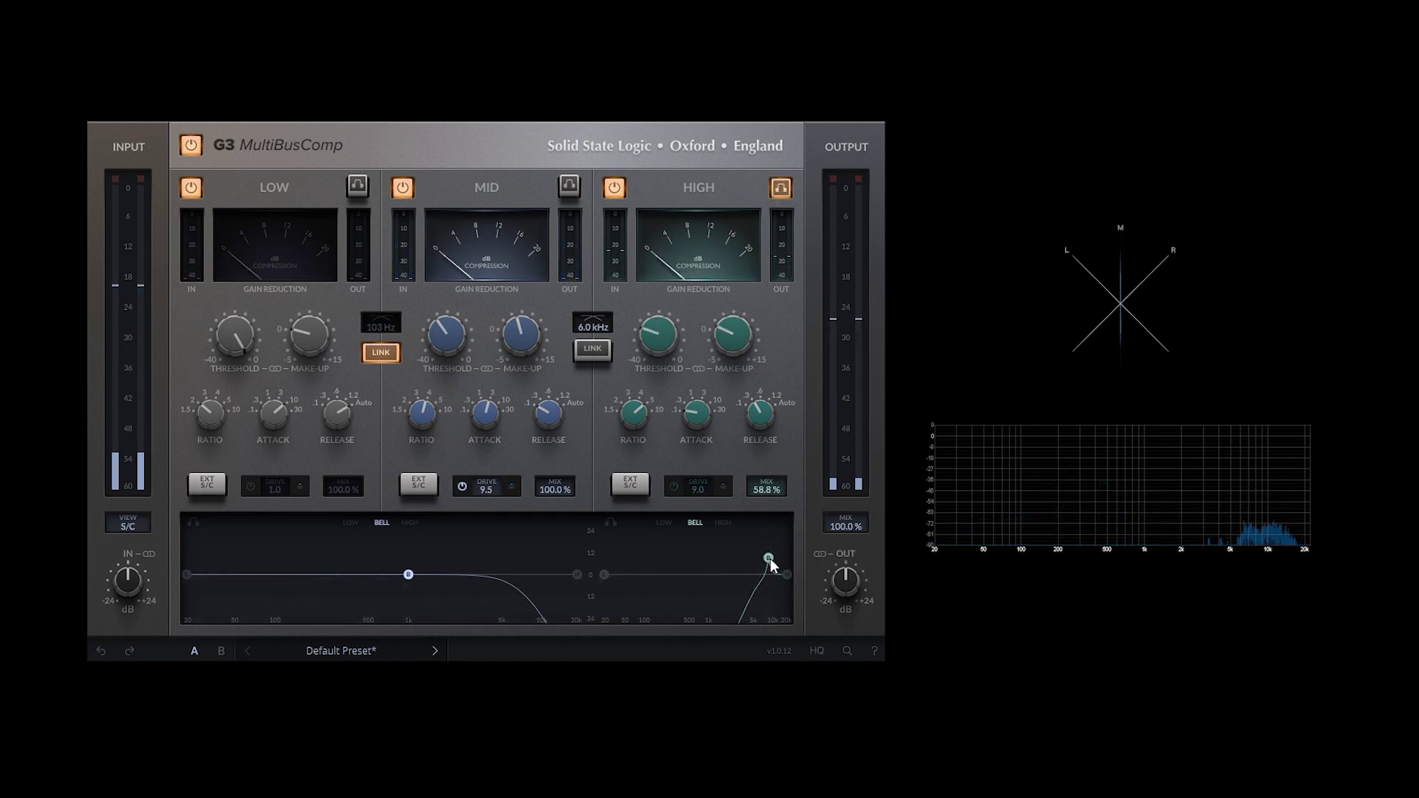
drag(769, 559, 773, 546)
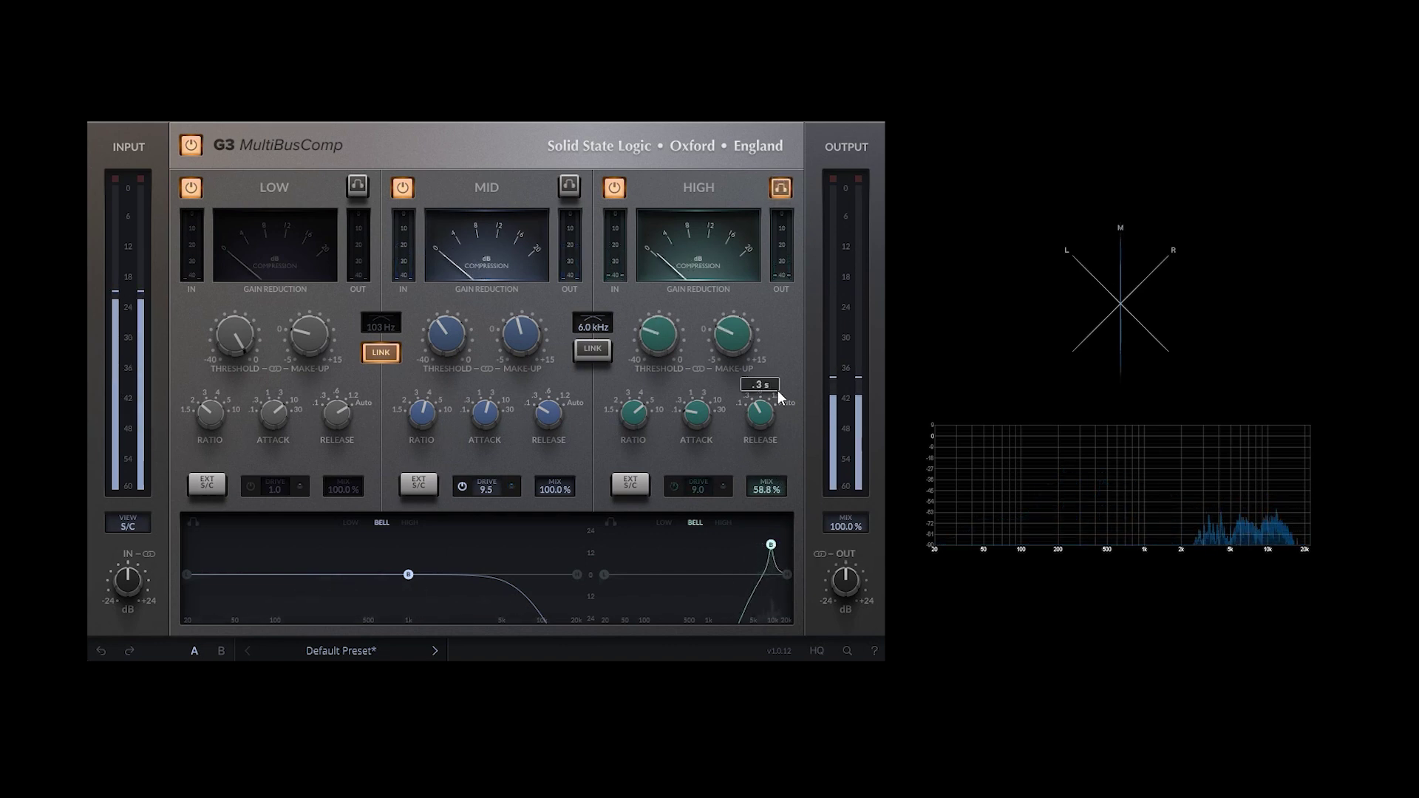
Unsolo the high band and blend its mix up to 77.6%
click(787, 190)
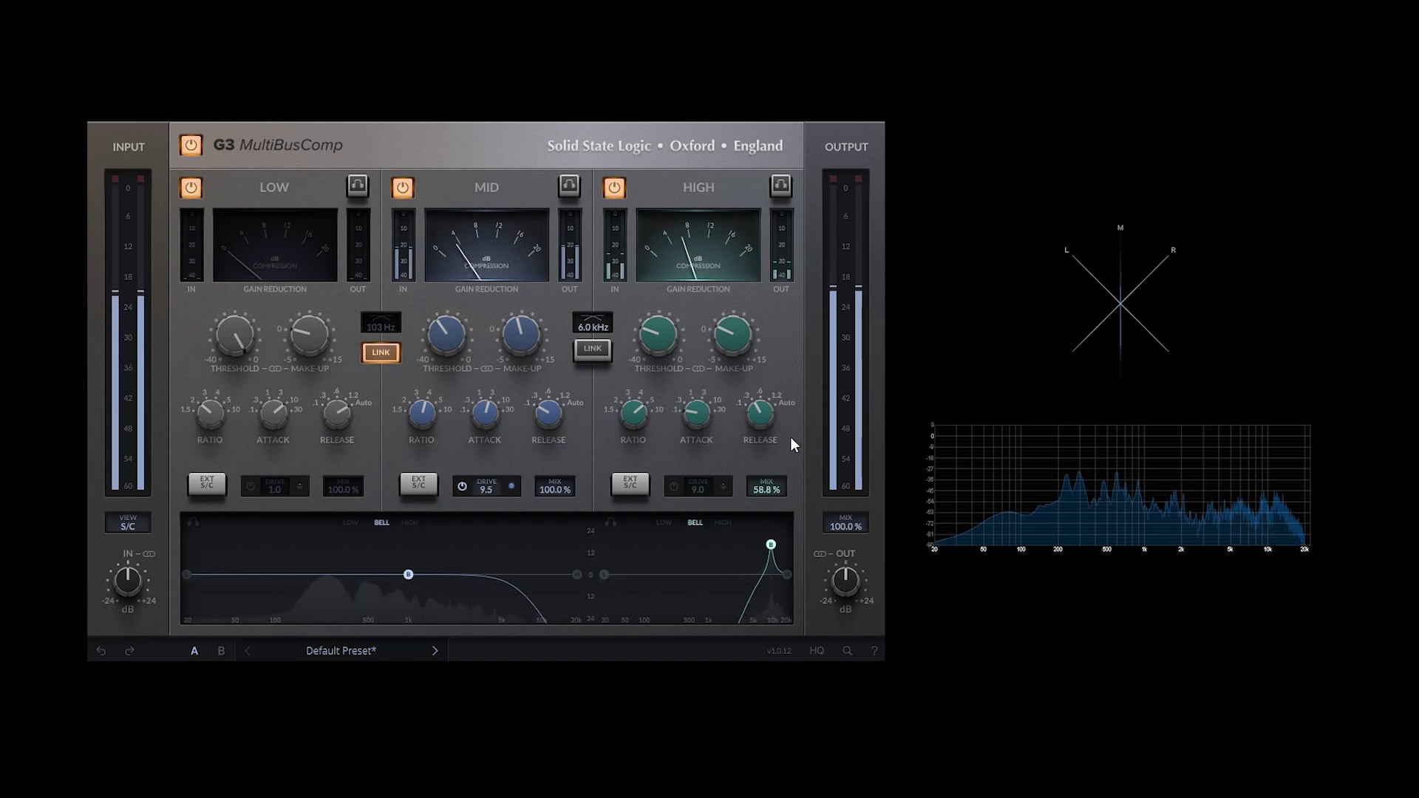
drag(772, 472, 826, 543)
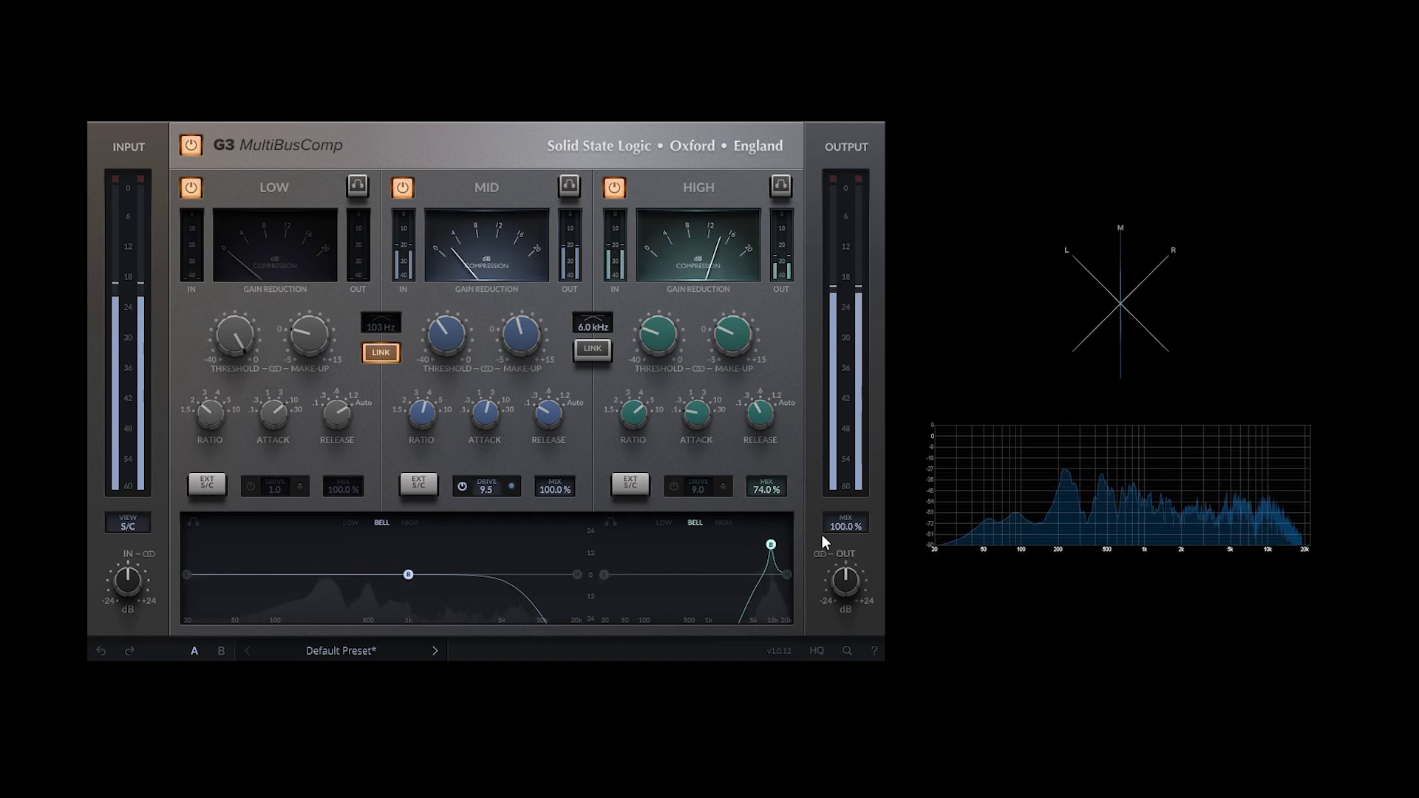
drag(767, 490, 766, 484)
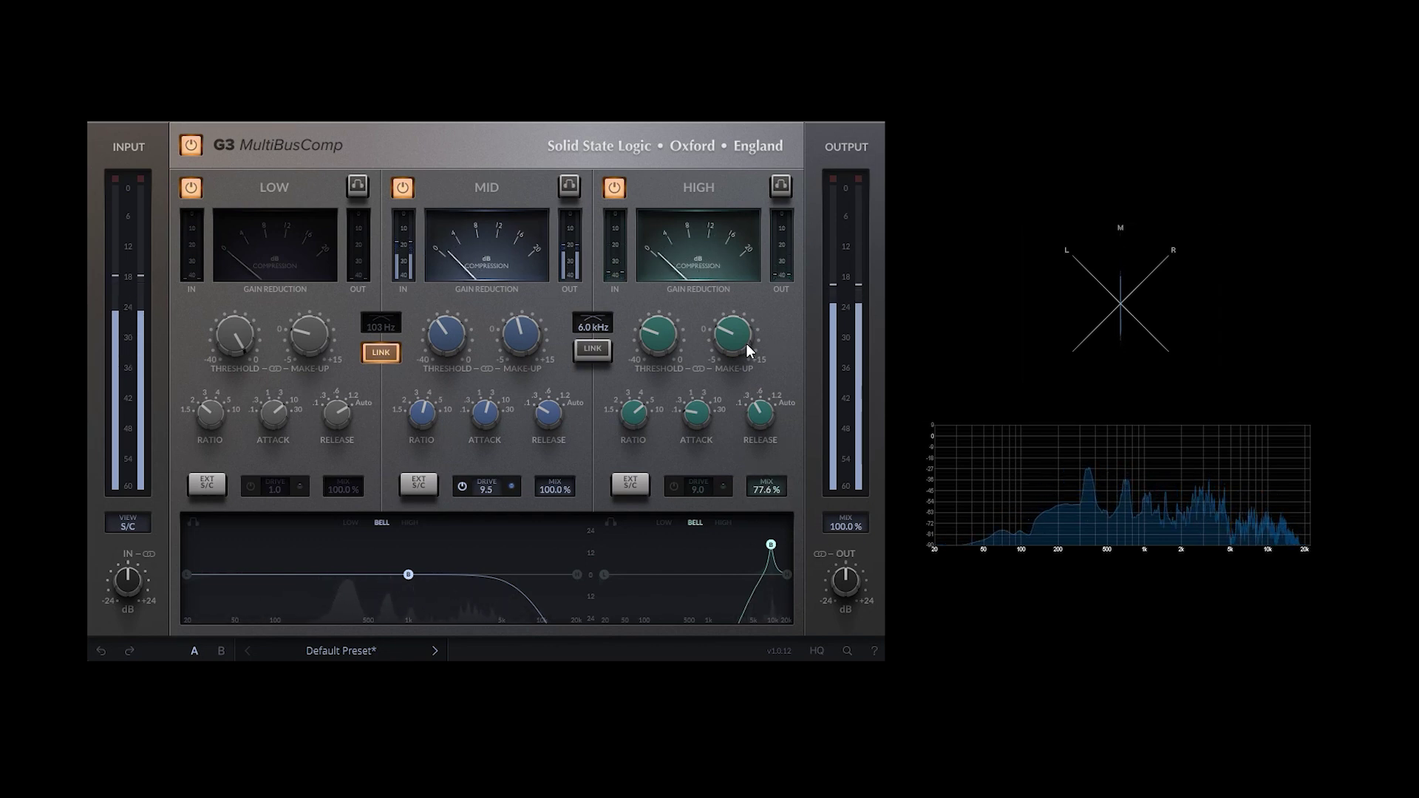
mouse_move(735, 337)
mouse_move(653, 339)
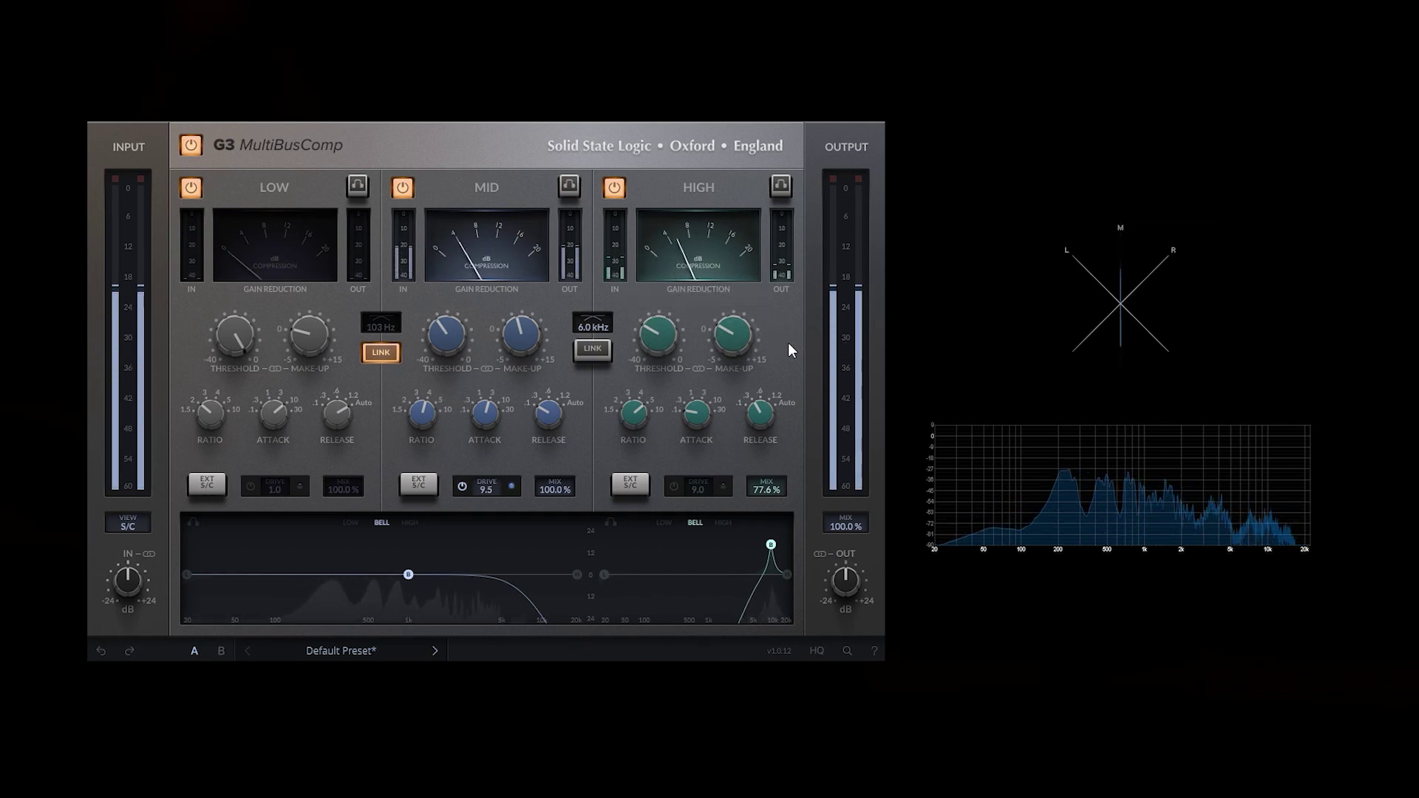
Compare the high band bypassed and active, leaving it switched on
click(618, 189)
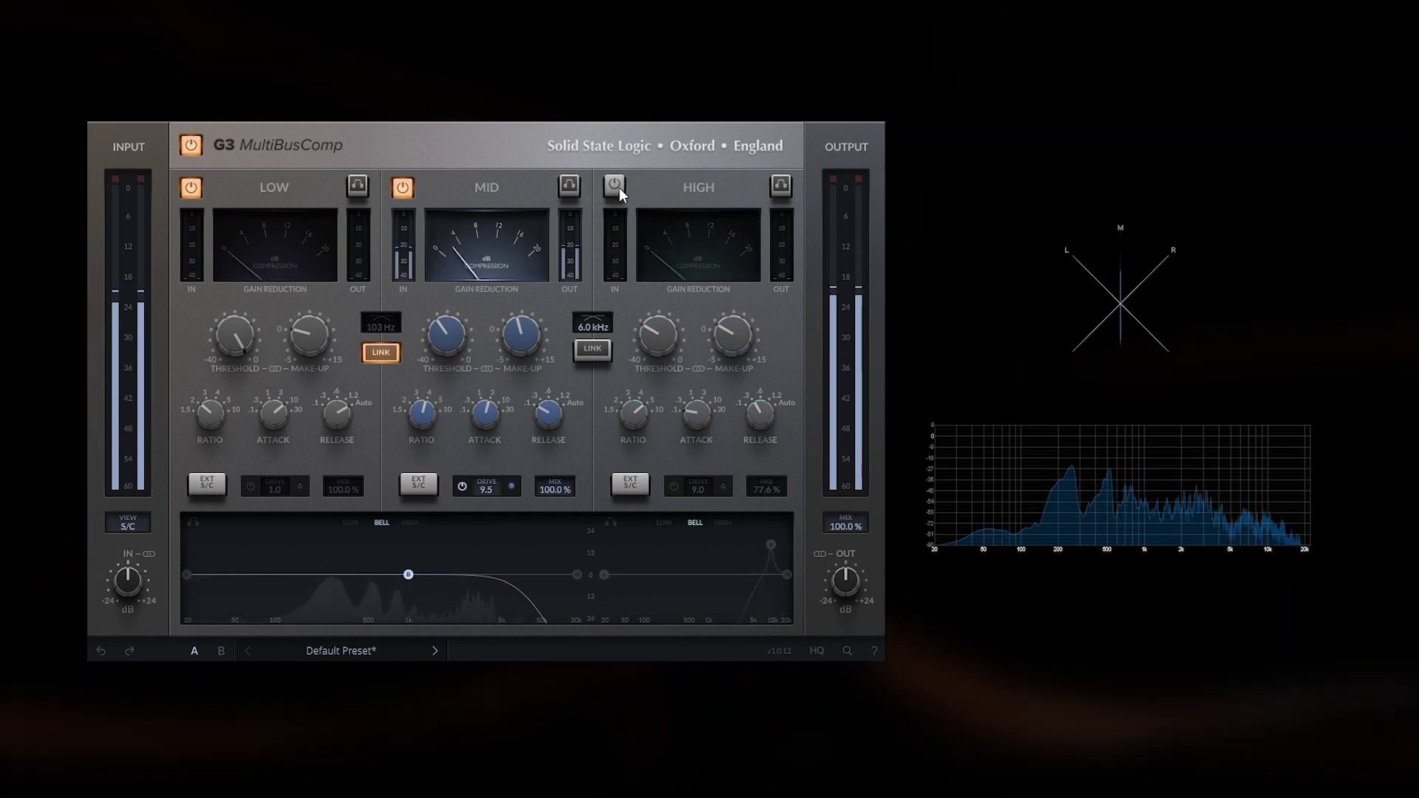
click(619, 188)
click(619, 188)
mouse_move(505, 351)
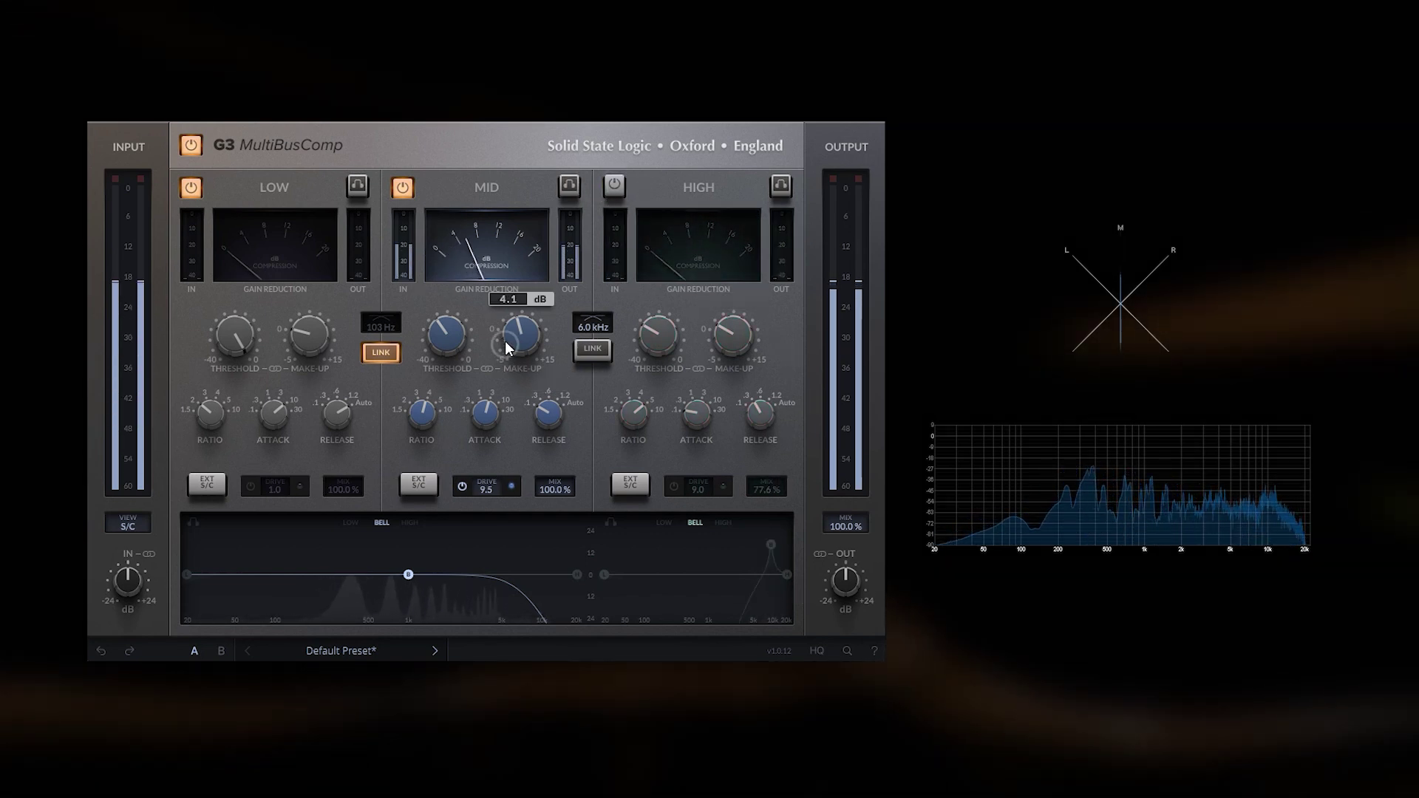
click(619, 187)
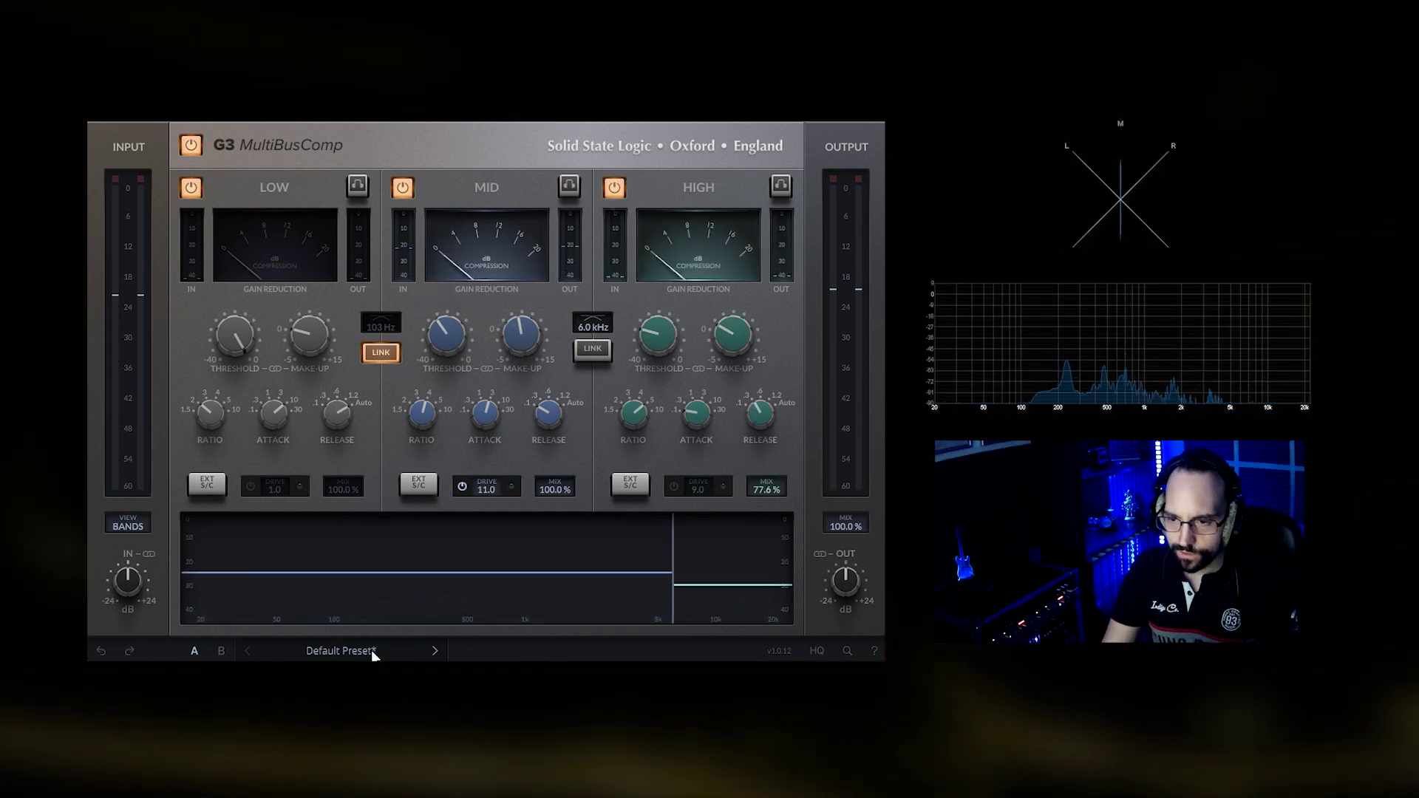
Load the Vocal Control preset and start playback
click(371, 650)
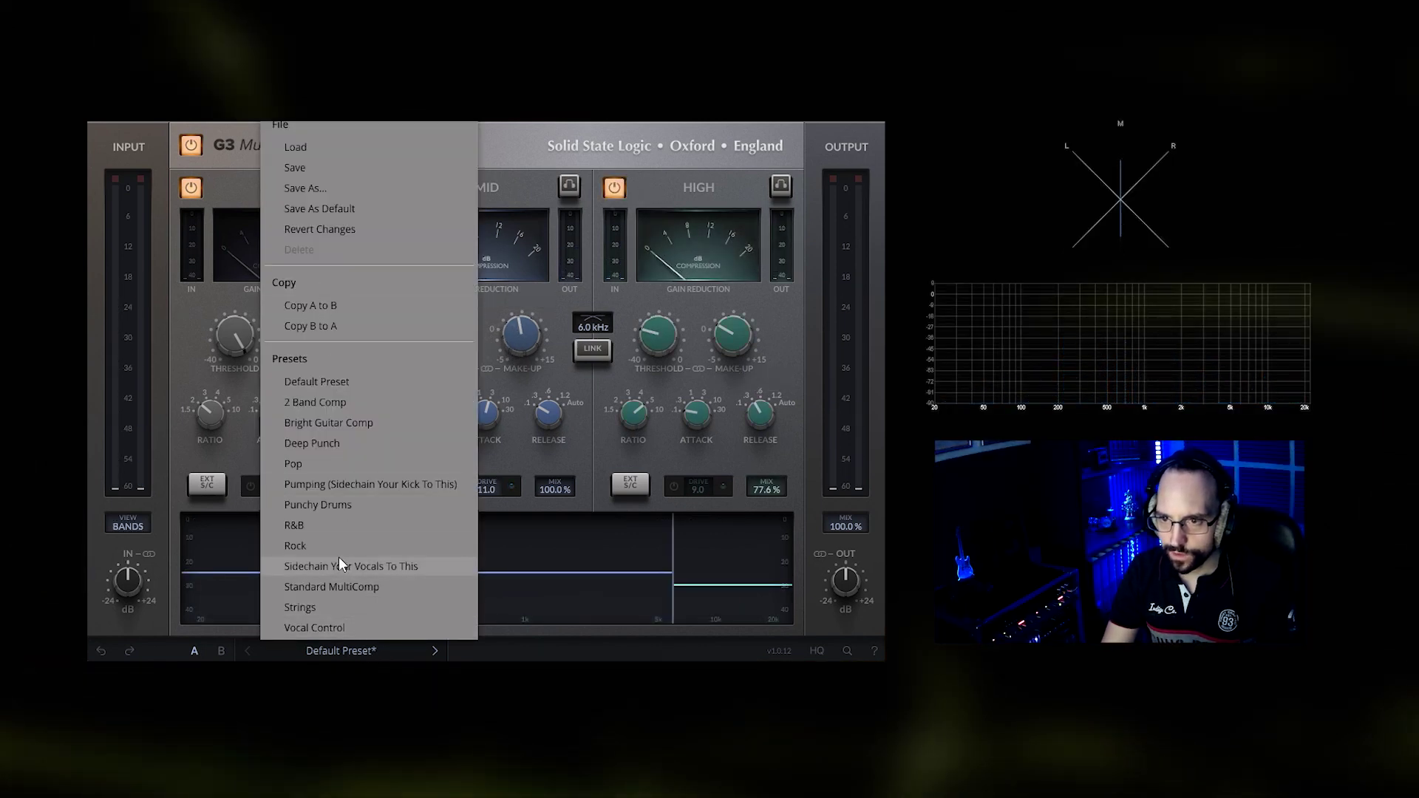
click(344, 628)
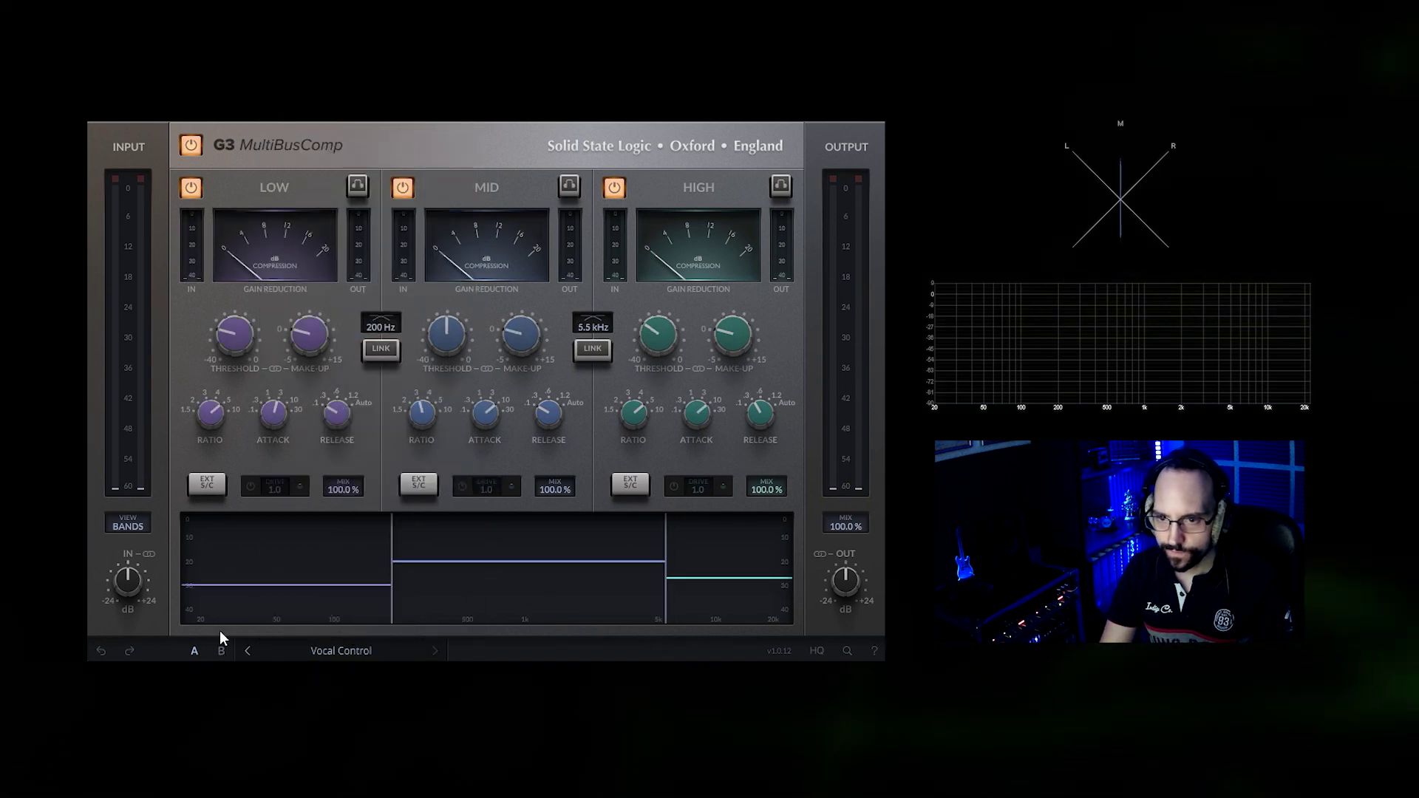
key(space)
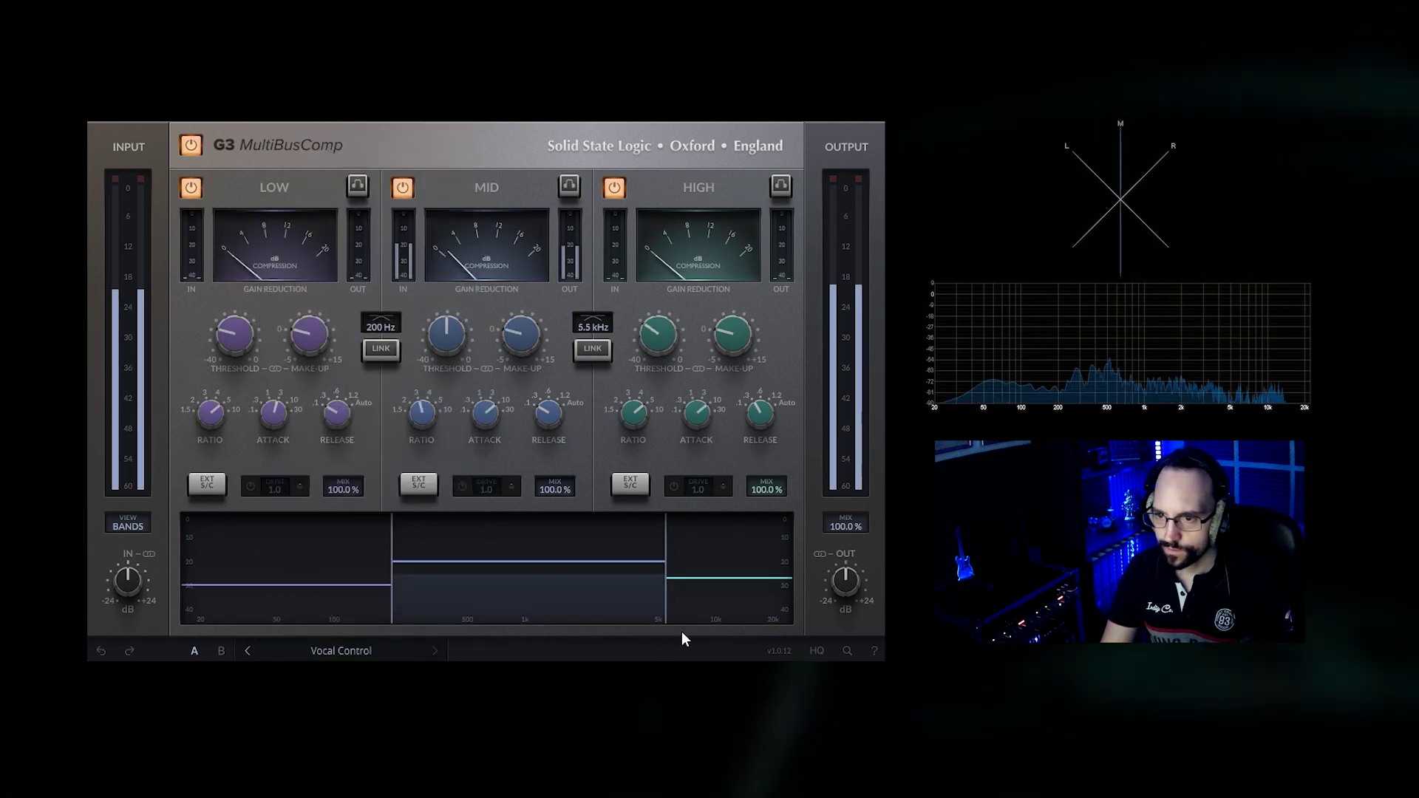
Lower the mid and high band thresholds and raise the mid make-up gain
drag(466, 560, 471, 594)
drag(716, 580, 720, 597)
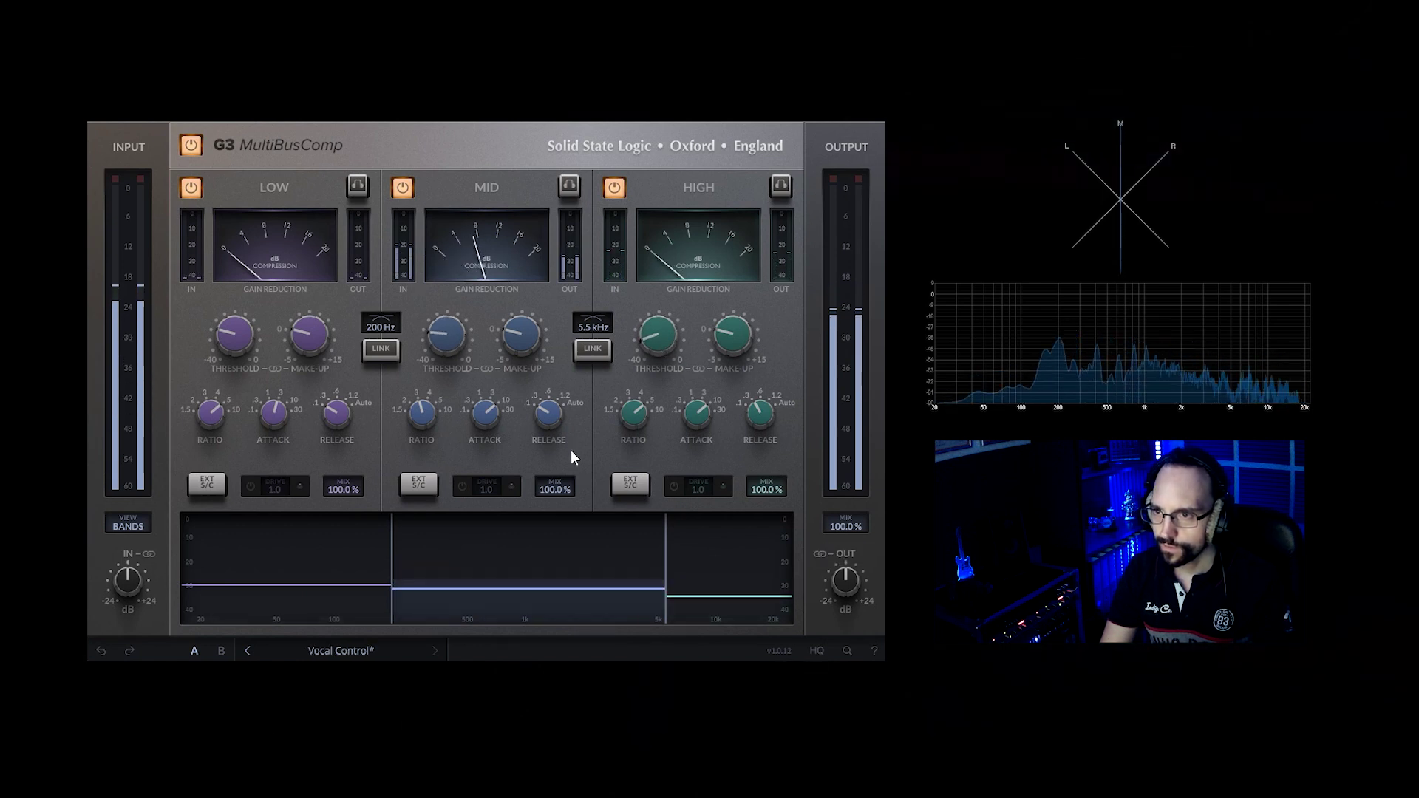
mouse_move(735, 322)
mouse_move(536, 357)
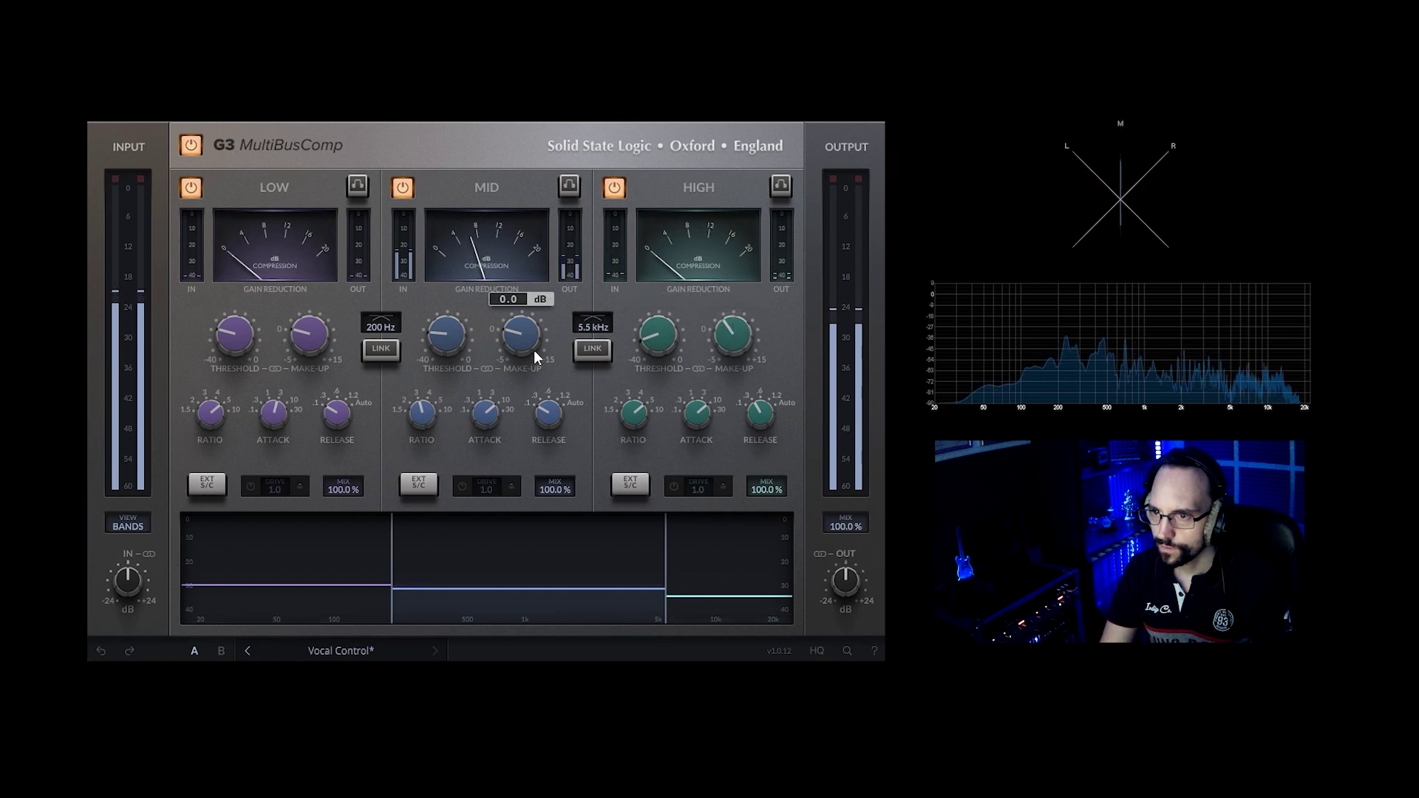
drag(536, 316, 543, 281)
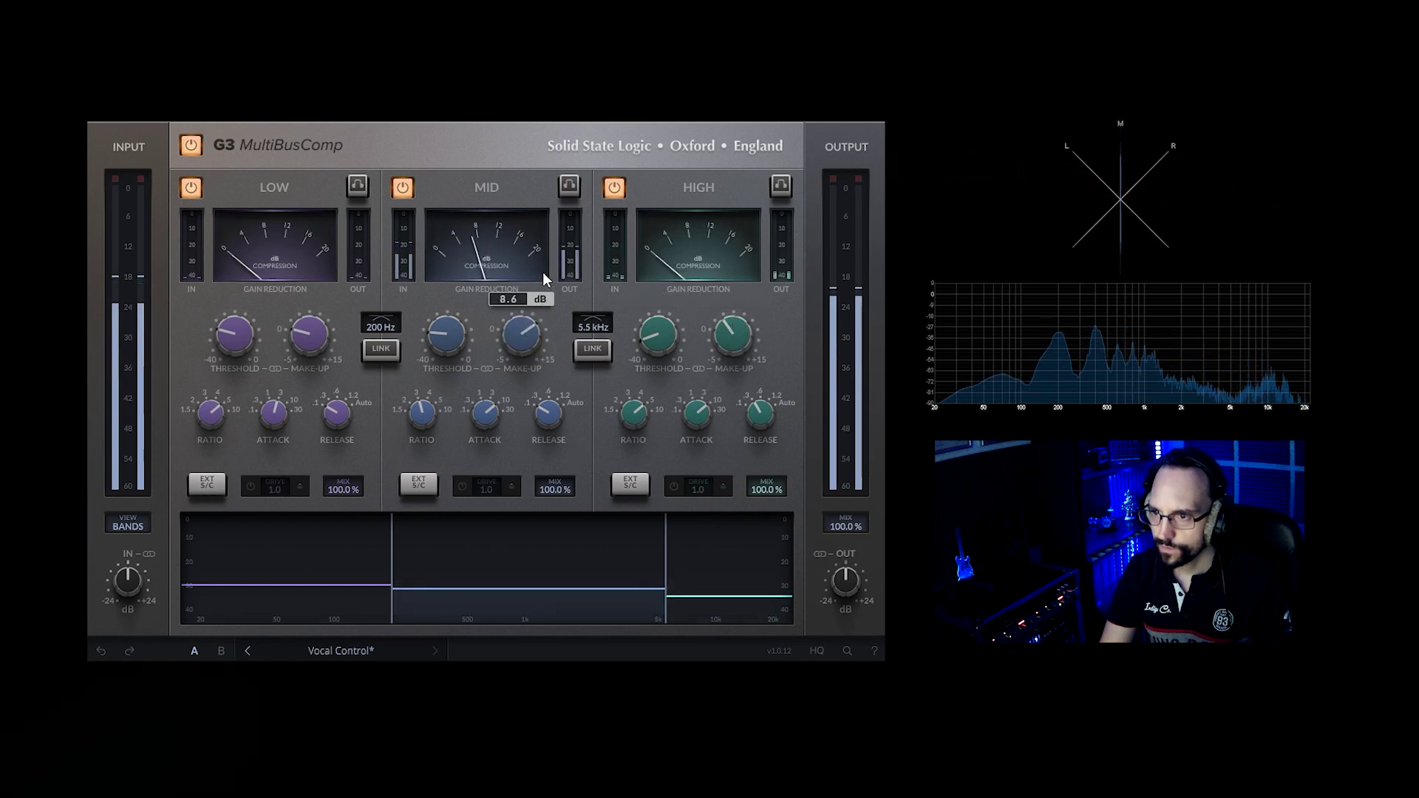
click(130, 526)
click(138, 529)
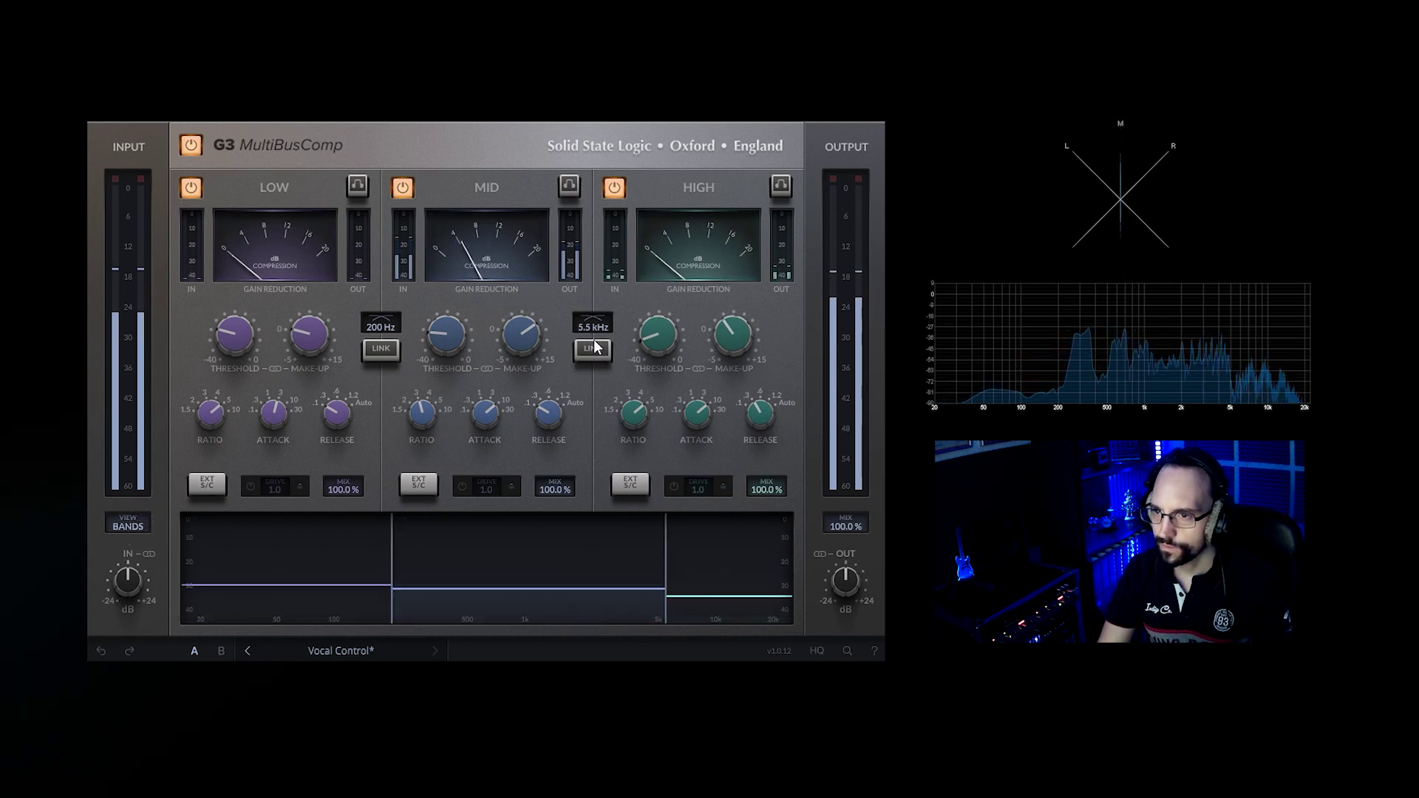
mouse_move(518, 347)
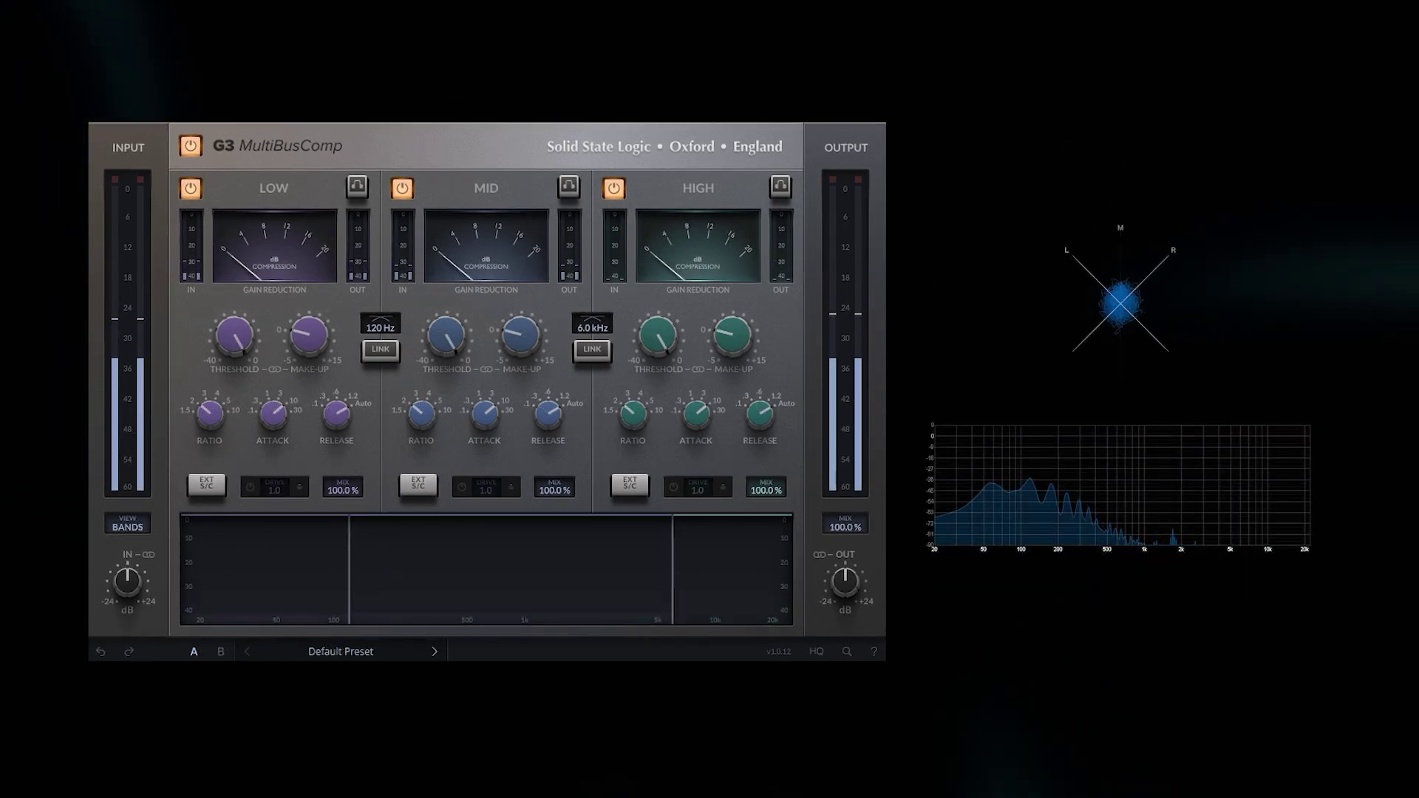
Raise the input gain to 11.9 dB and try the 125% window size before returning to 100%
mouse_move(122, 606)
drag(122, 606, 135, 563)
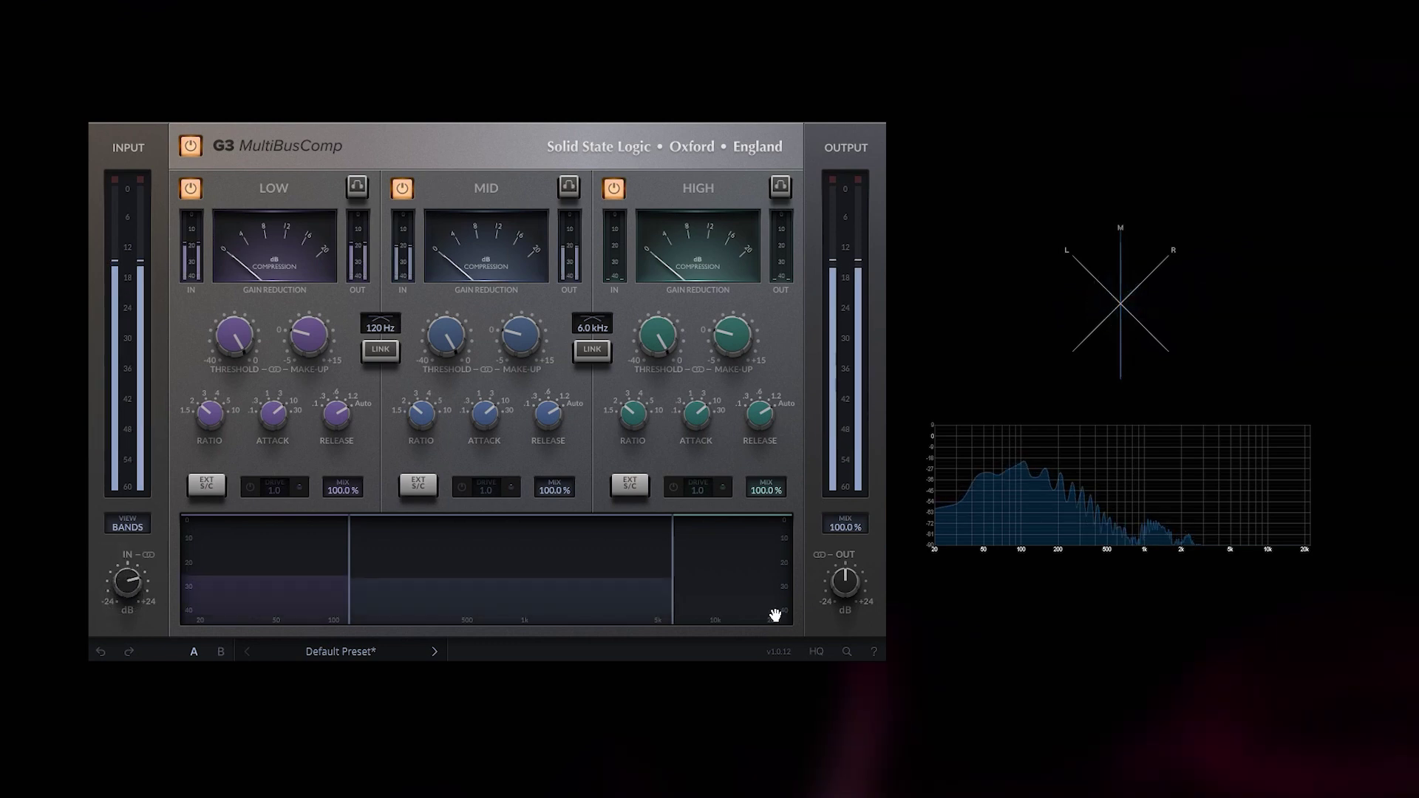
click(848, 652)
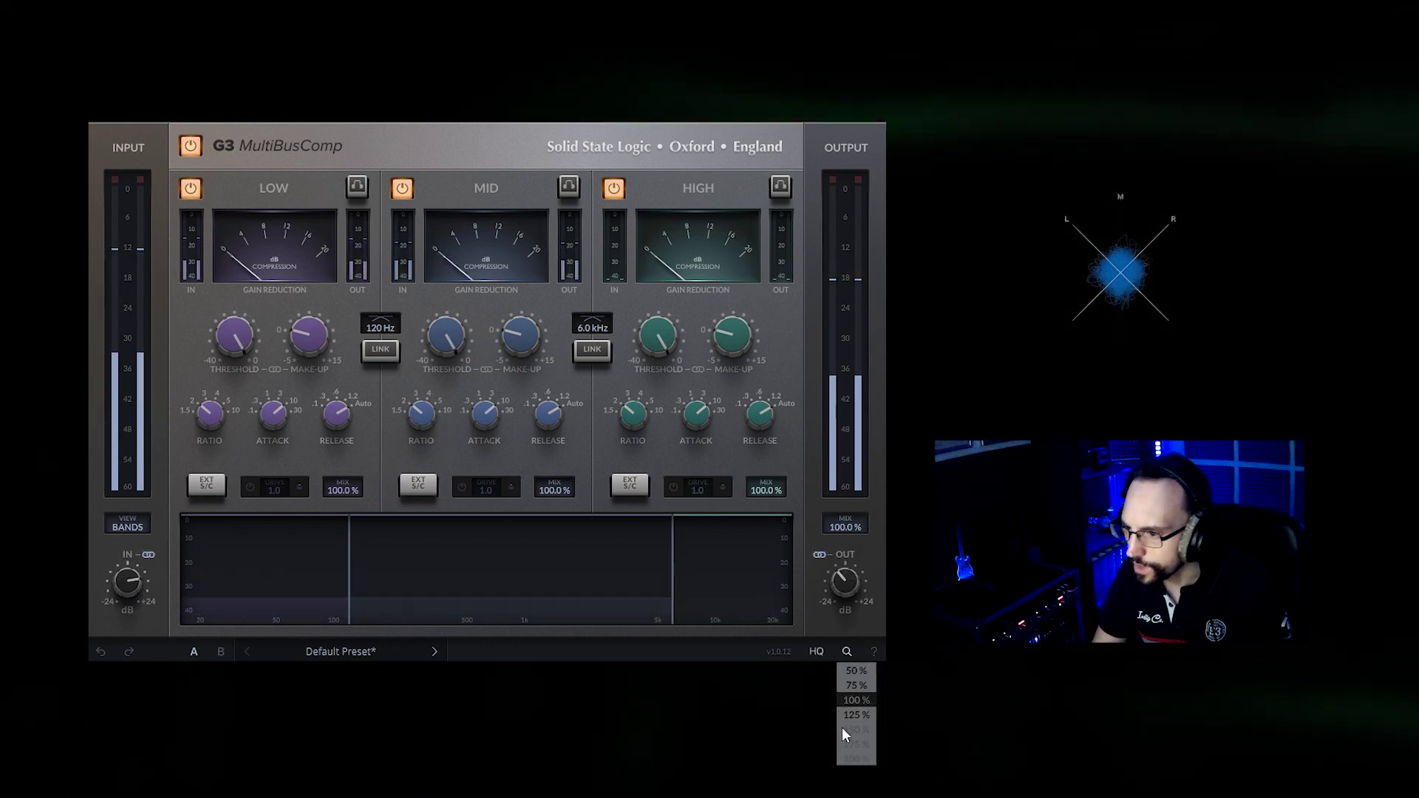
click(862, 714)
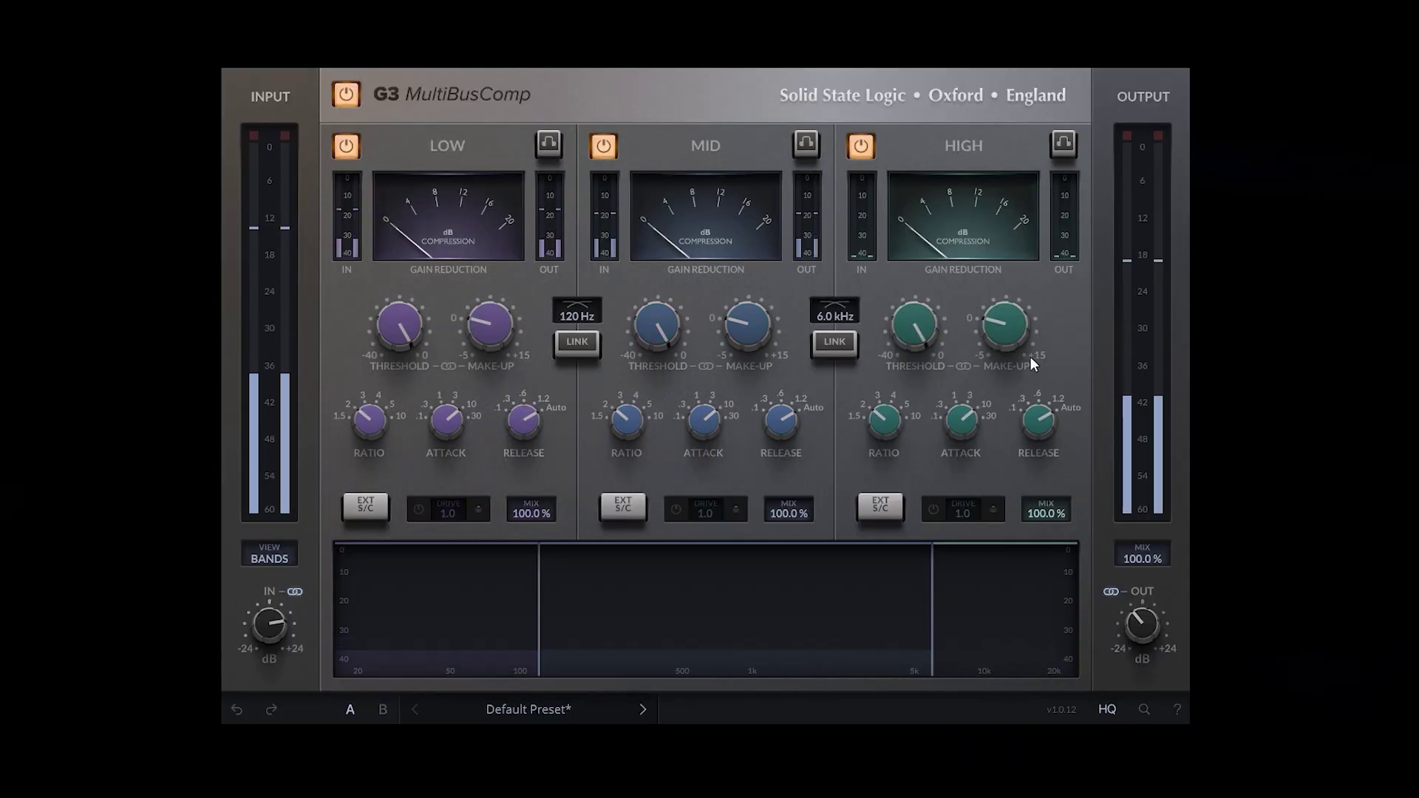
click(1144, 711)
click(1168, 616)
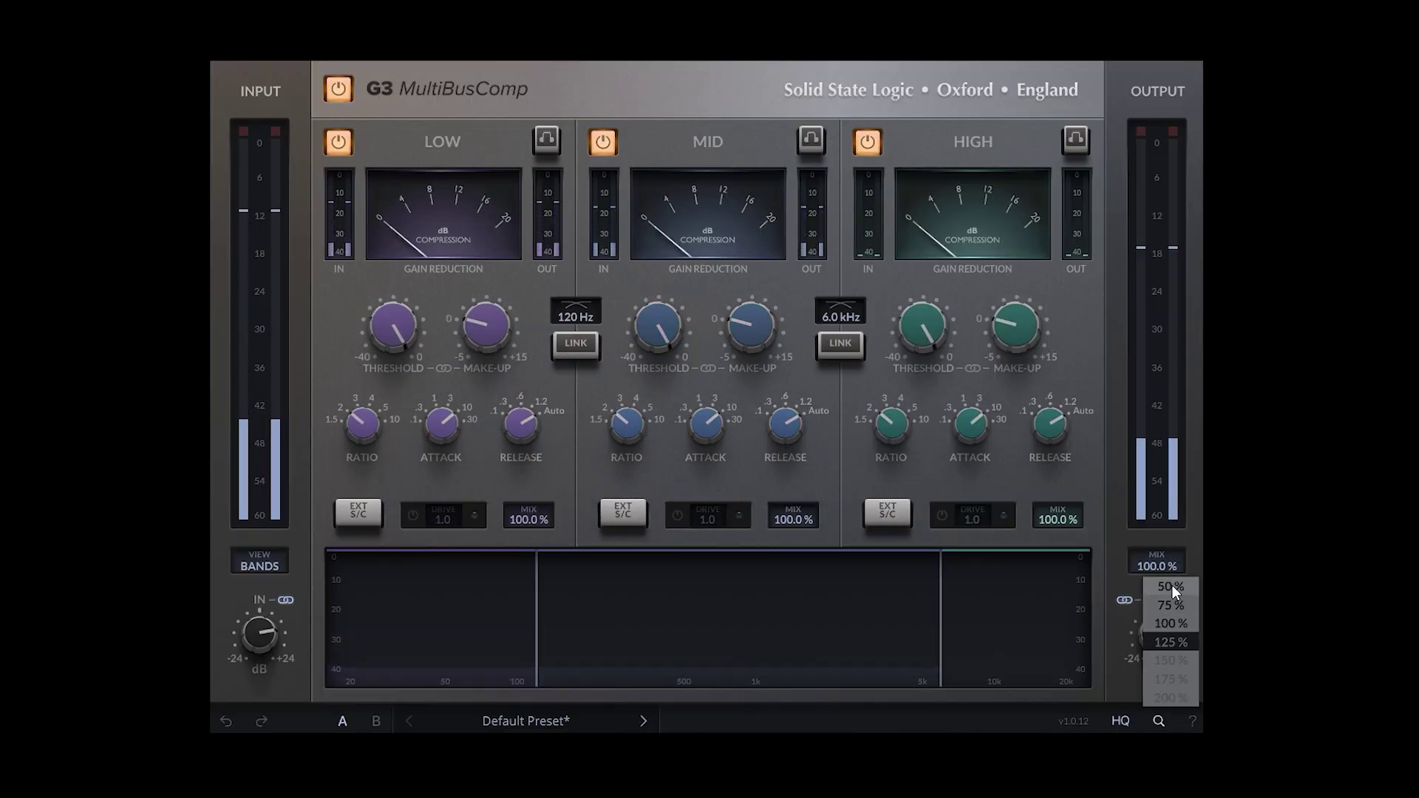
click(1170, 721)
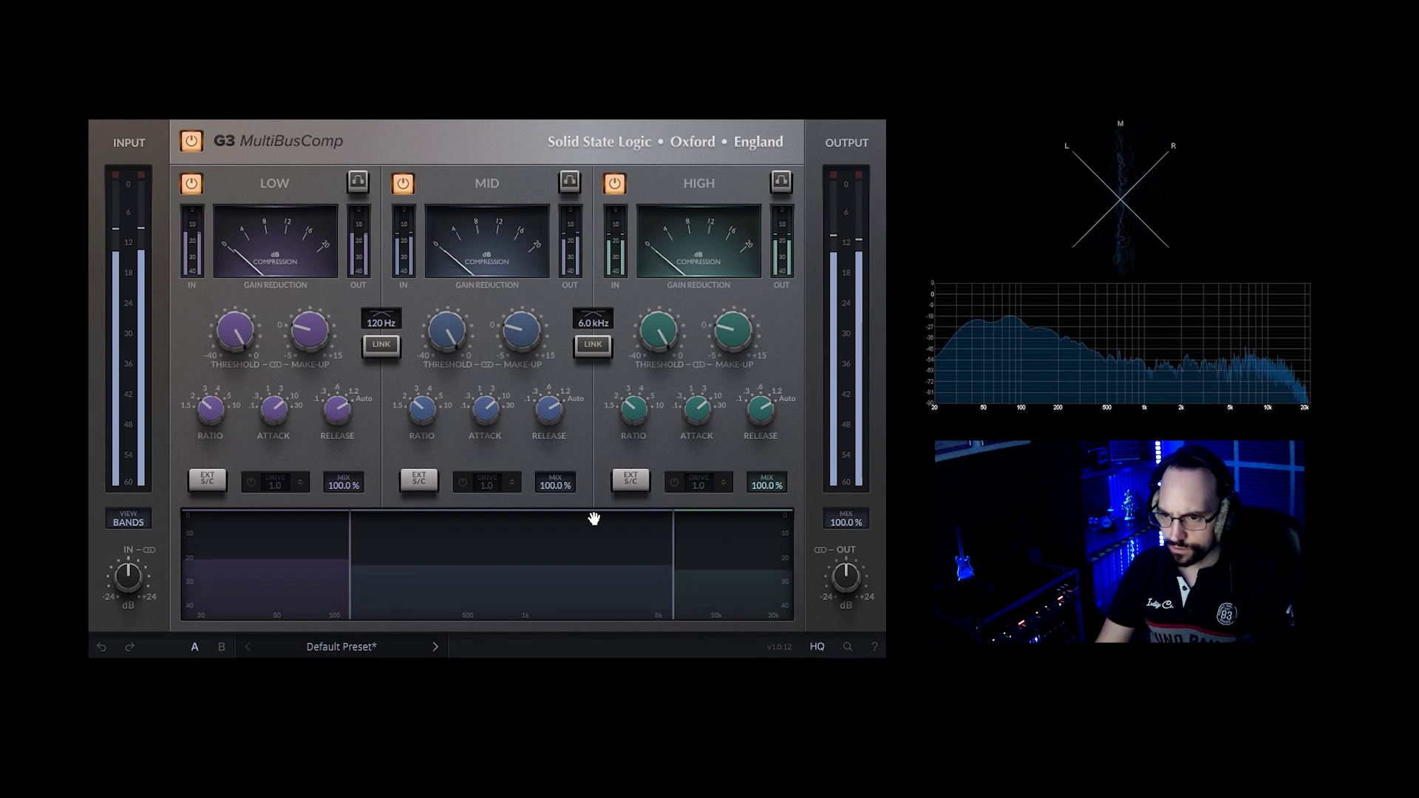
Load the Pop preset and drag the high, mid and low threshold lines down
click(340, 645)
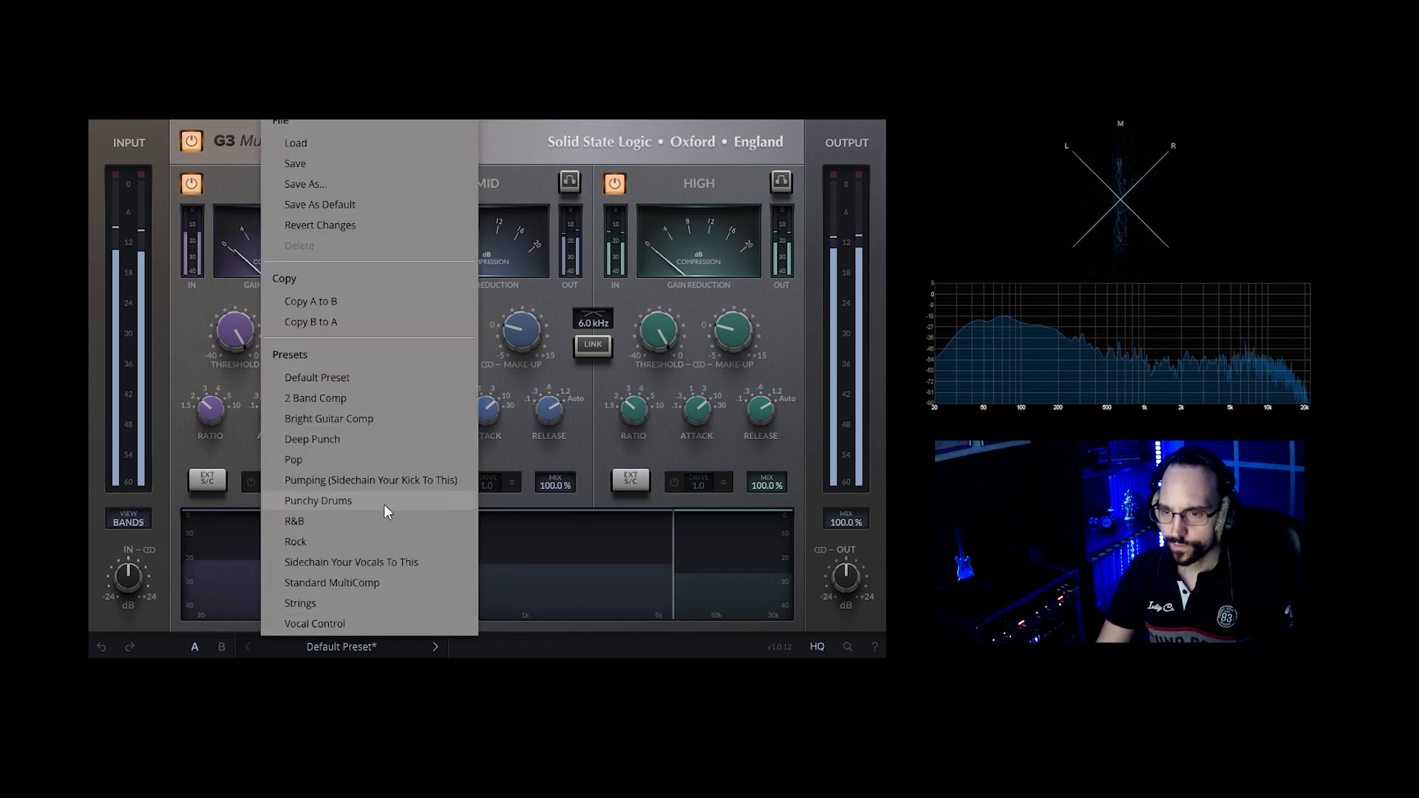
click(371, 457)
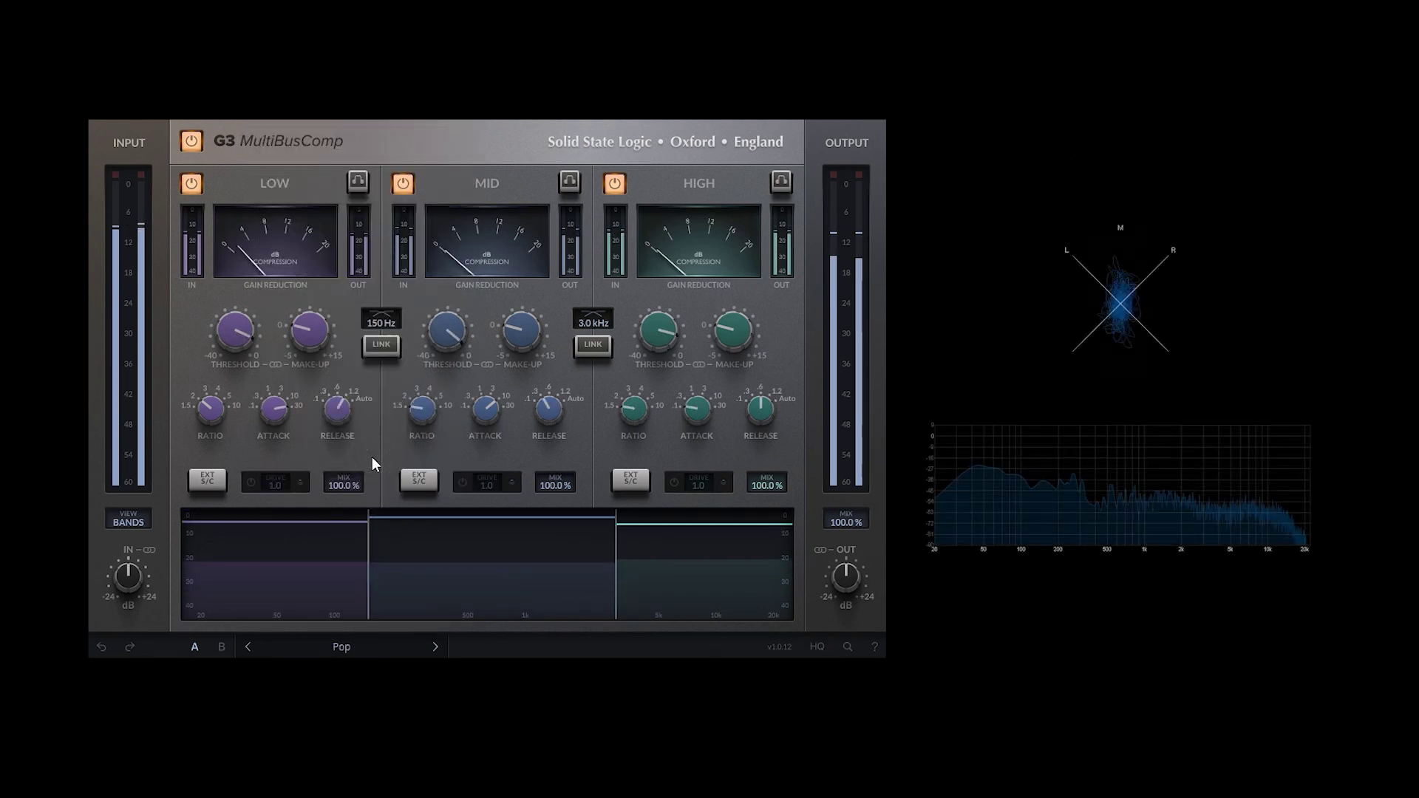
drag(693, 531, 693, 565)
drag(558, 523, 557, 562)
drag(326, 522, 320, 570)
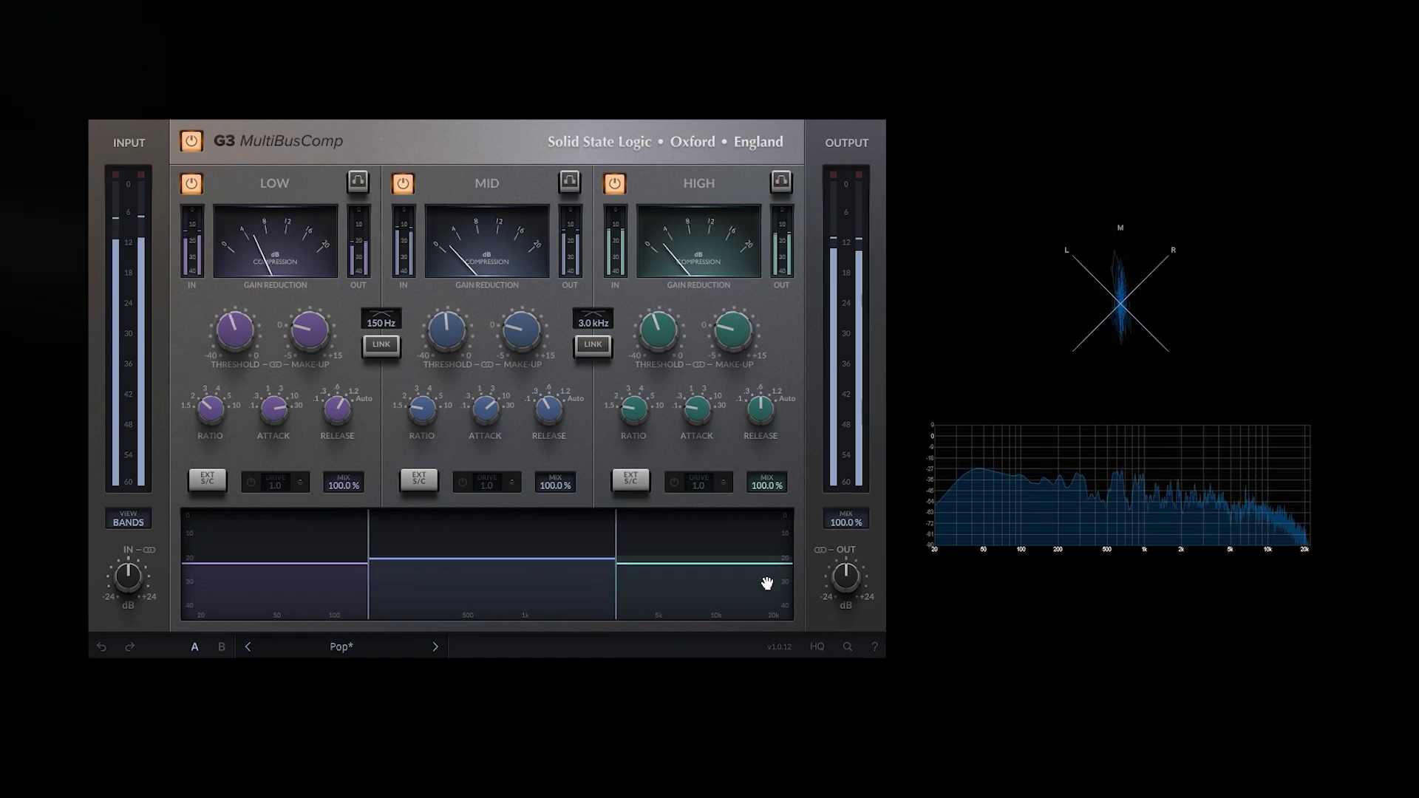
Nudge the high make-up gain up, then A/B the whole compressor's bypass, ending active
drag(734, 343, 734, 328)
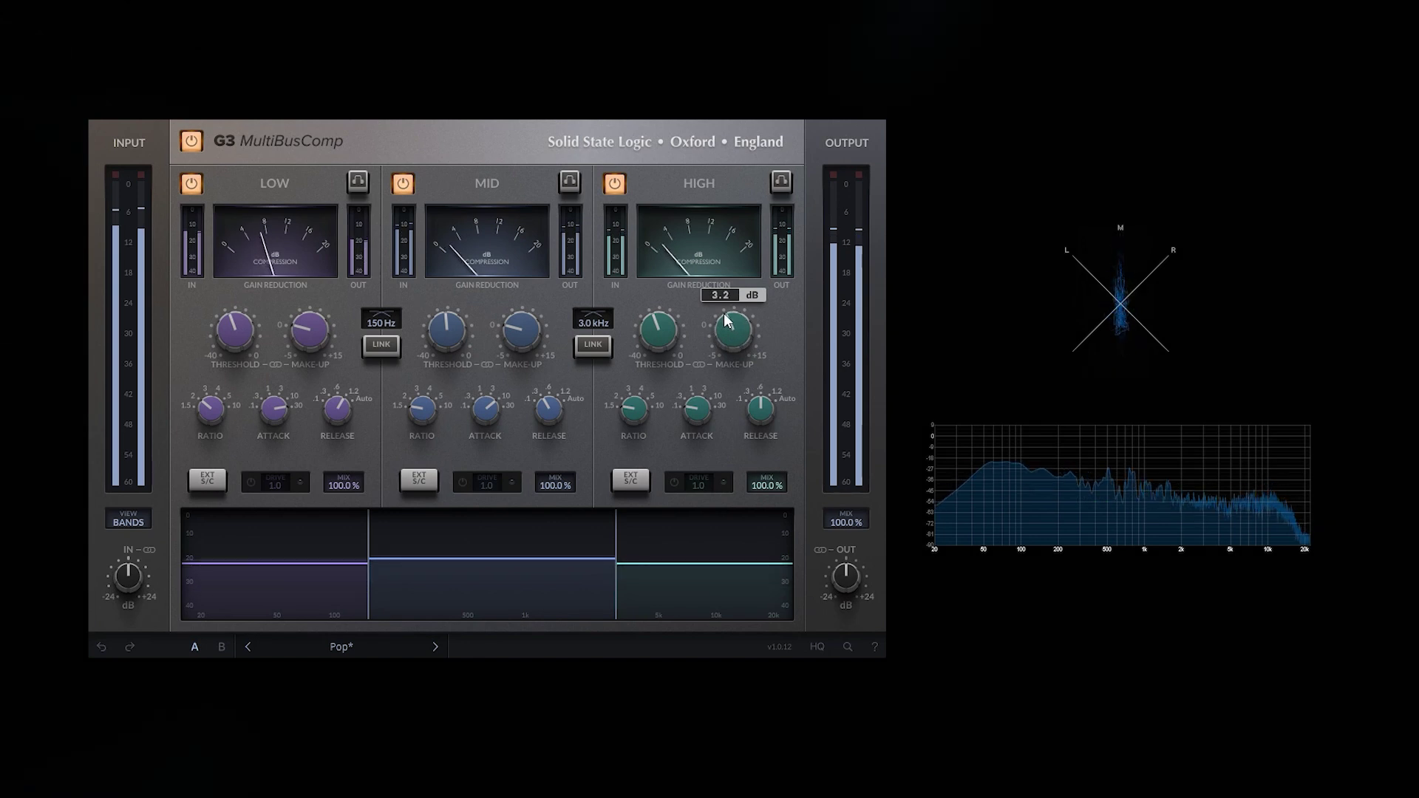
mouse_move(510, 339)
mouse_move(309, 329)
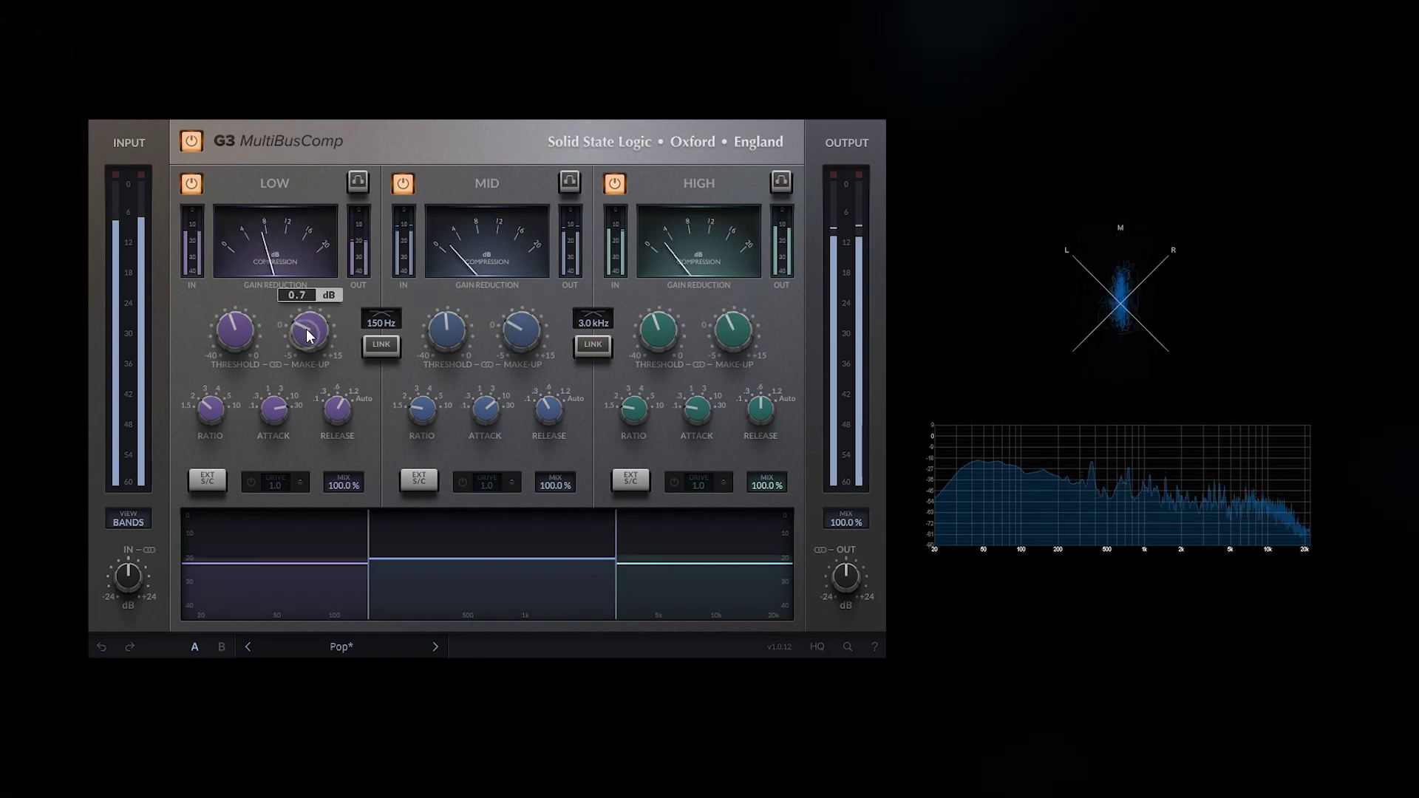
click(192, 140)
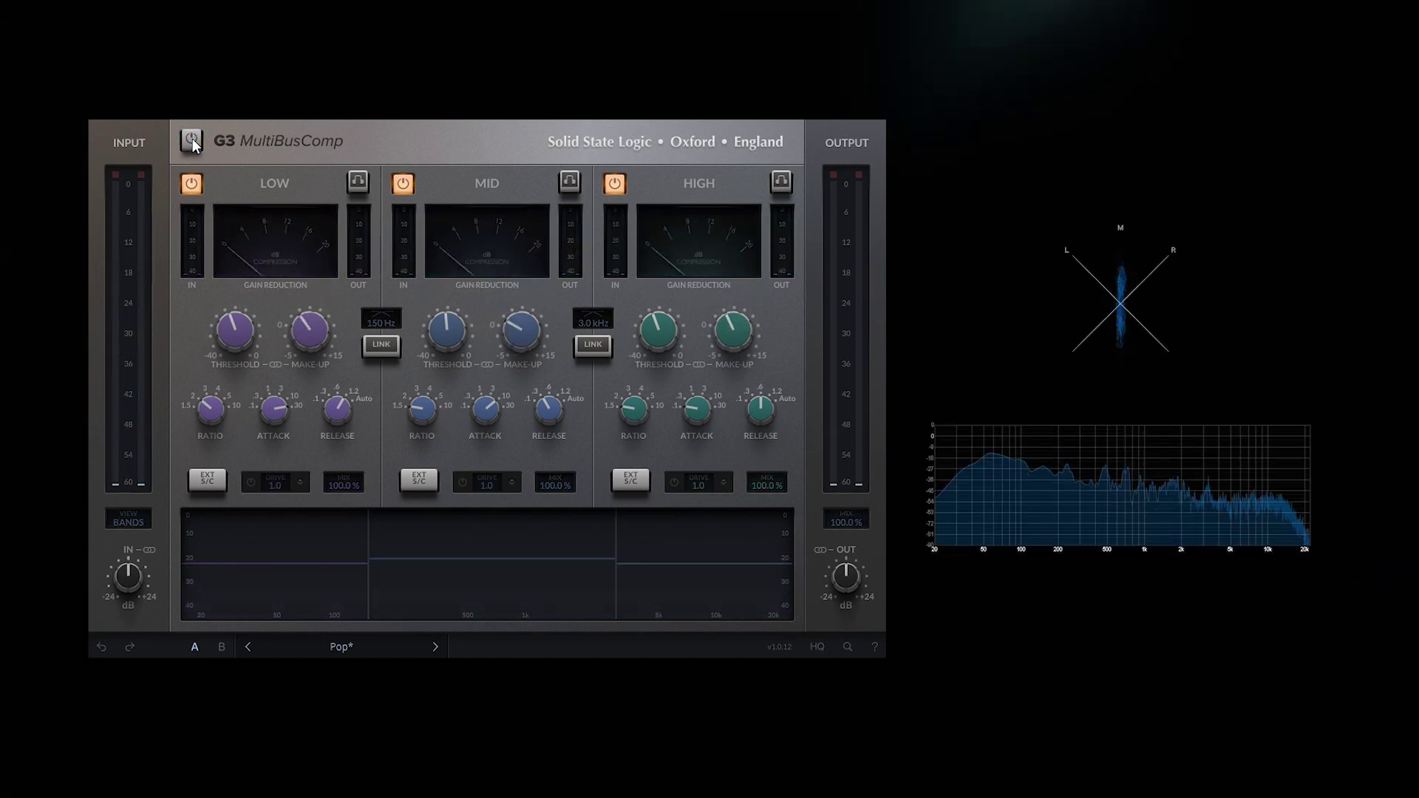
click(191, 140)
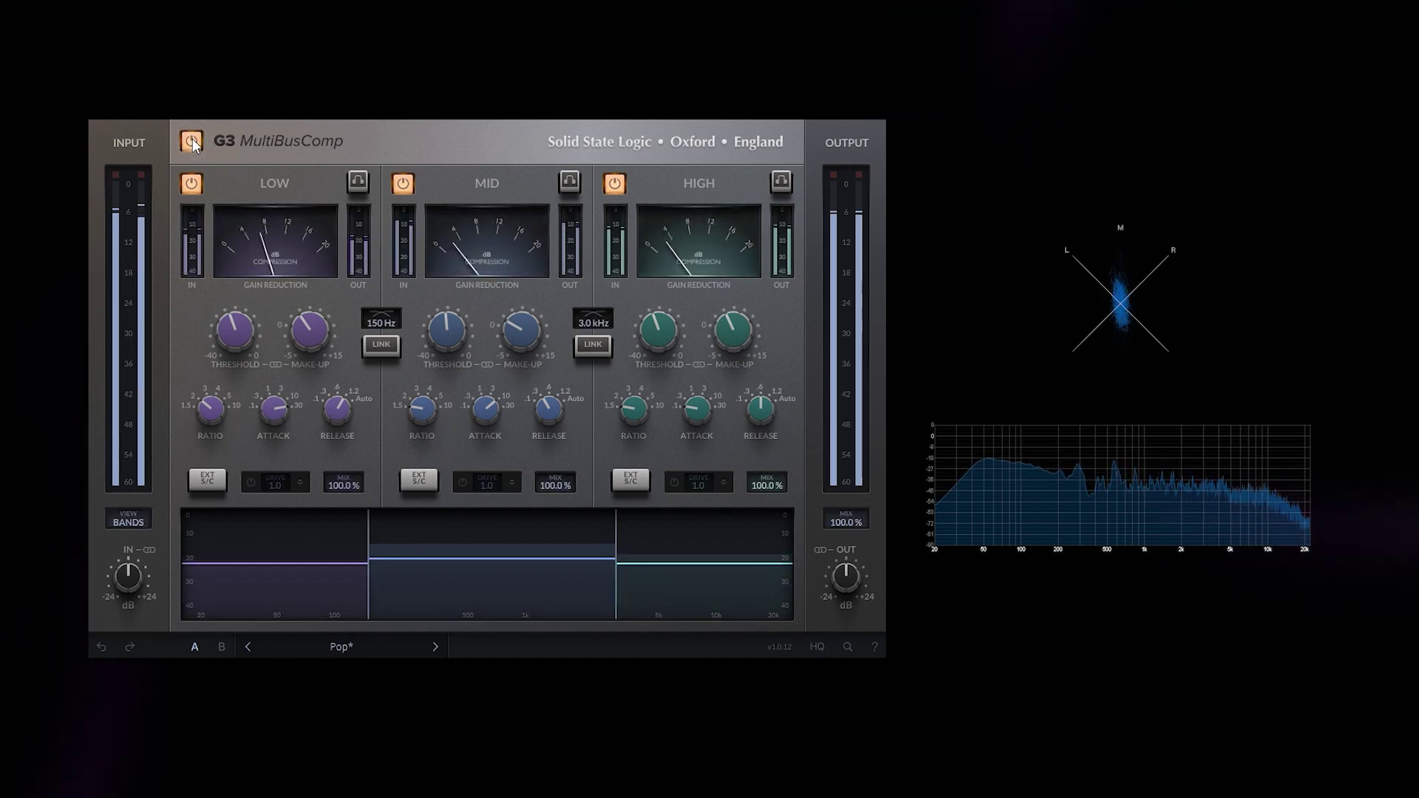
click(191, 141)
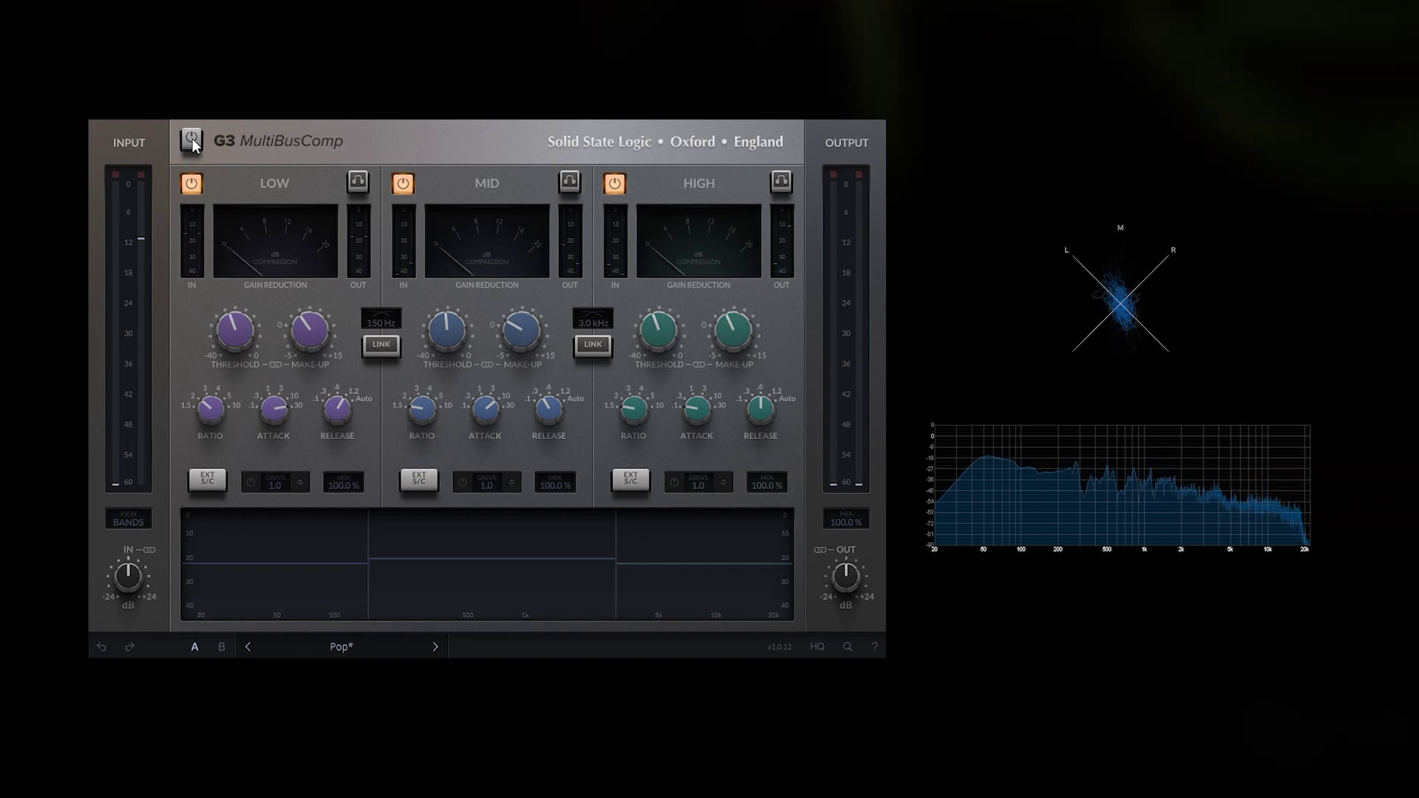
click(191, 141)
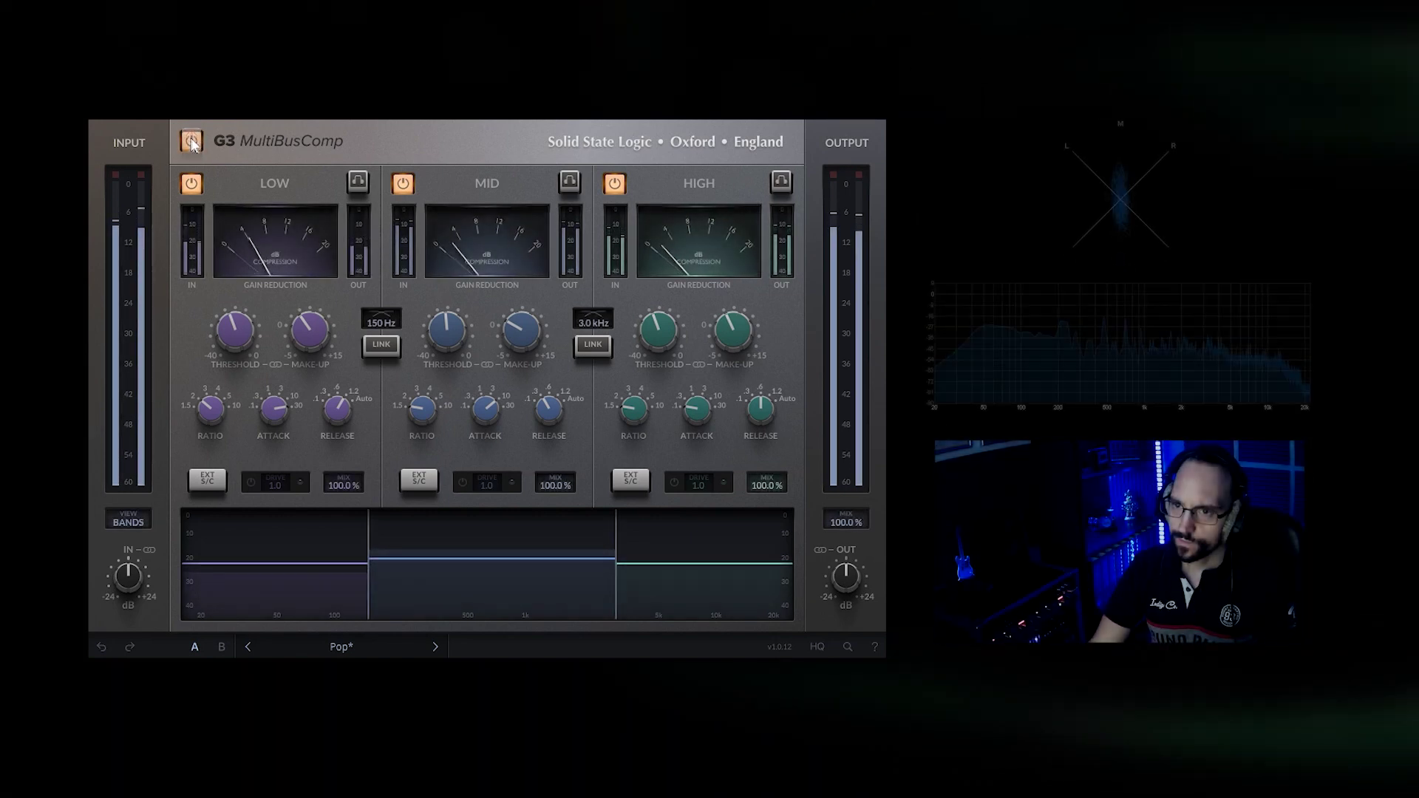
Lower the output gain to -2.2 dB and enable HIGH band drive at 3.8
mouse_move(846, 580)
scroll(847, 584, up, 2)
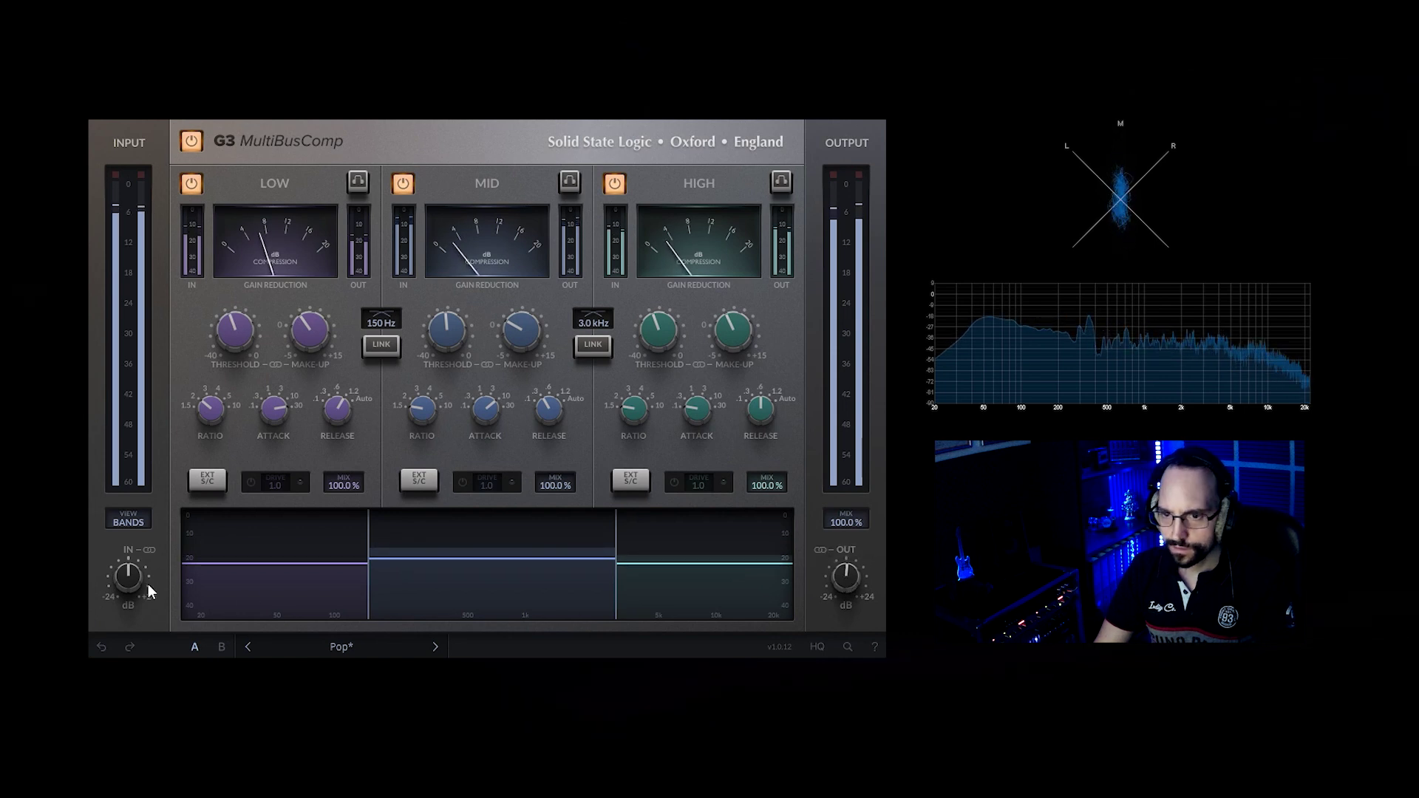
drag(846, 583, 849, 608)
click(674, 481)
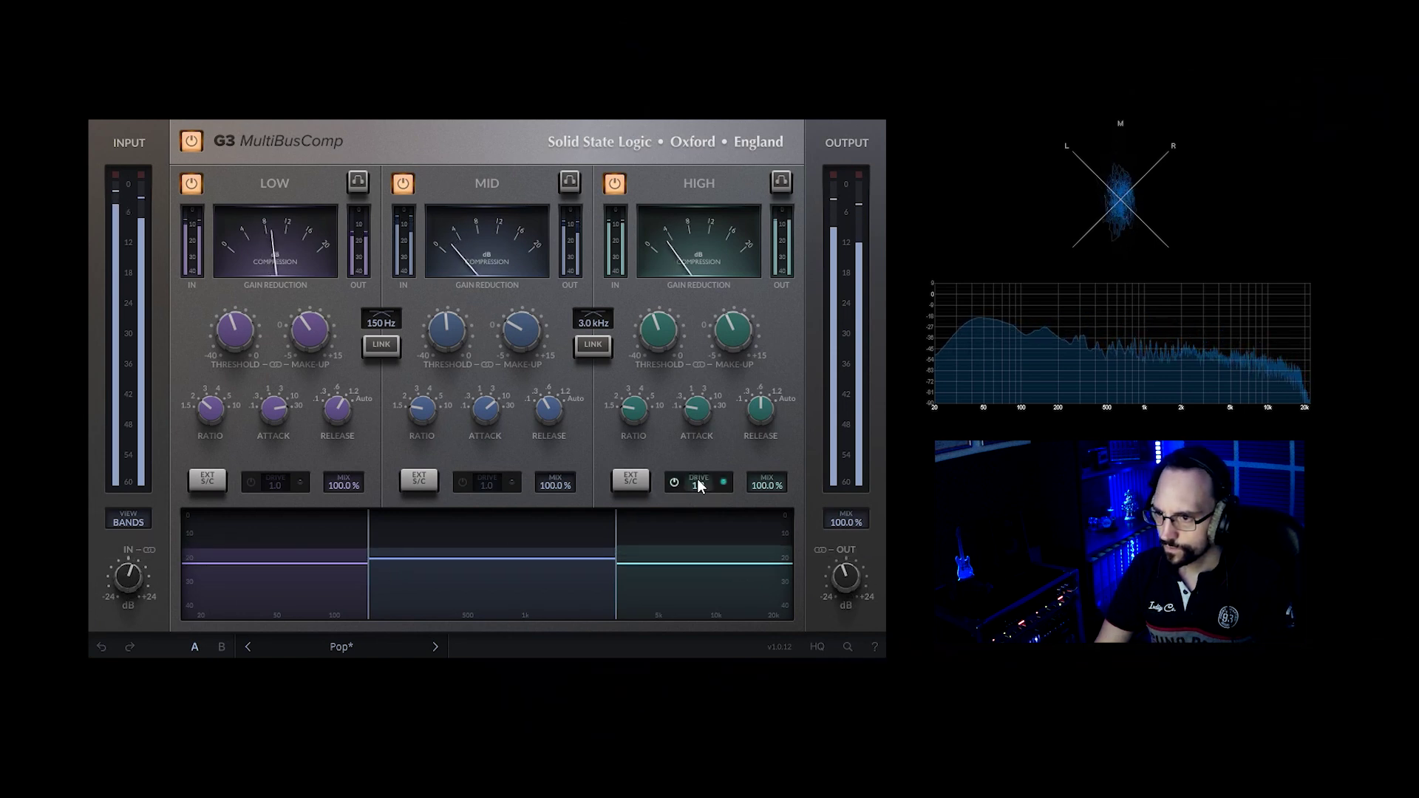
drag(698, 486, 714, 437)
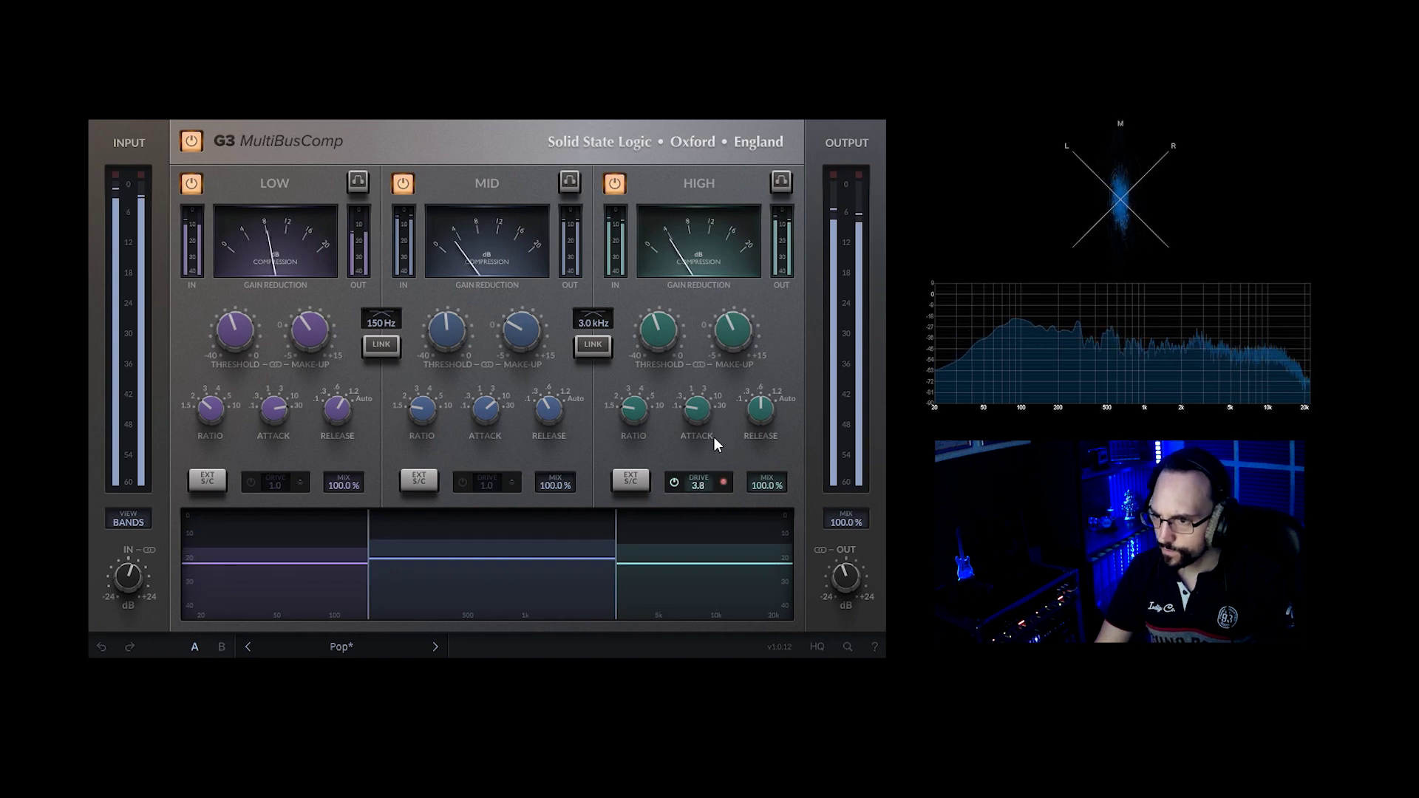
click(673, 482)
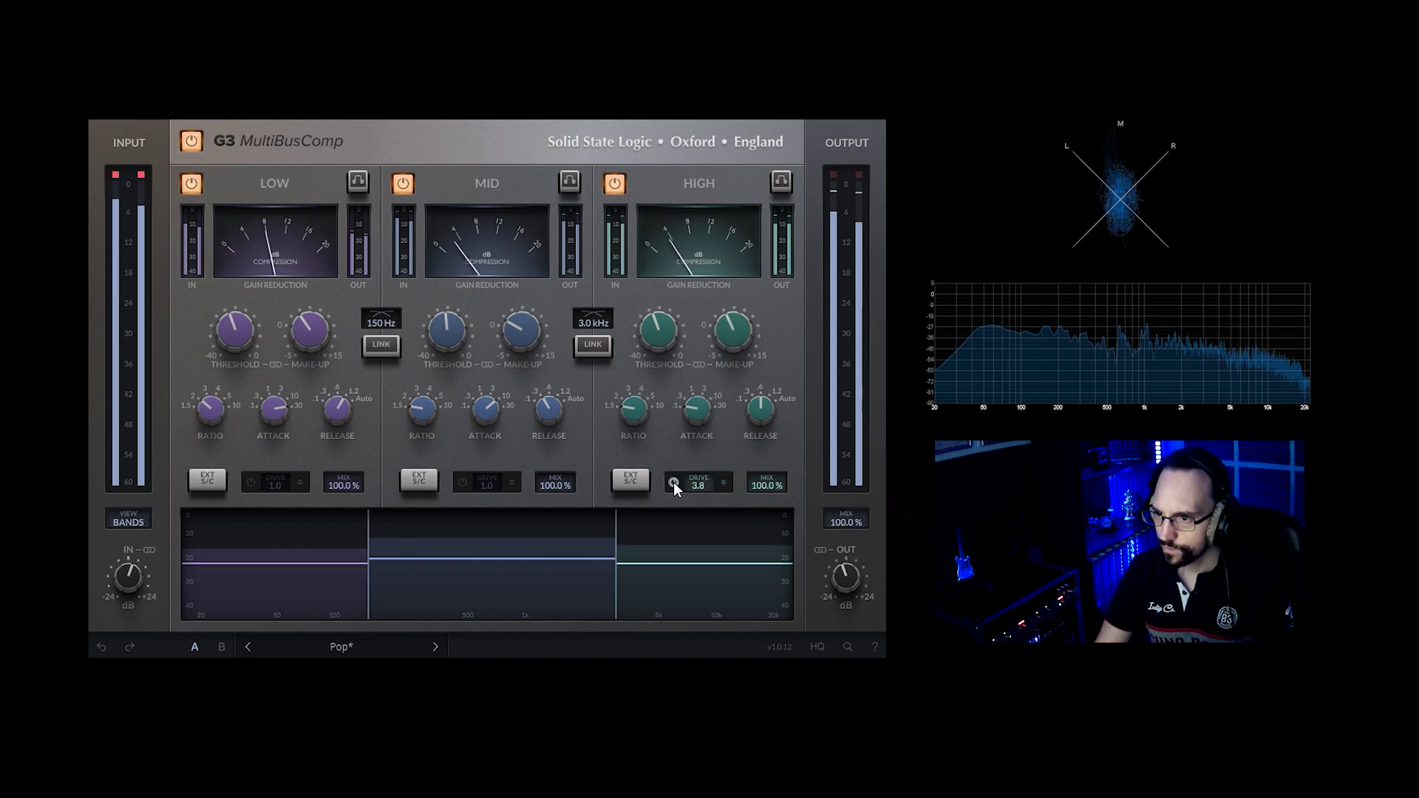
click(673, 482)
Enable MID band drive, compare the MID band bypassed, then solo it
mouse_move(496, 489)
mouse_down()
mouse_move(495, 445)
mouse_move(497, 480)
mouse_up()
click(462, 482)
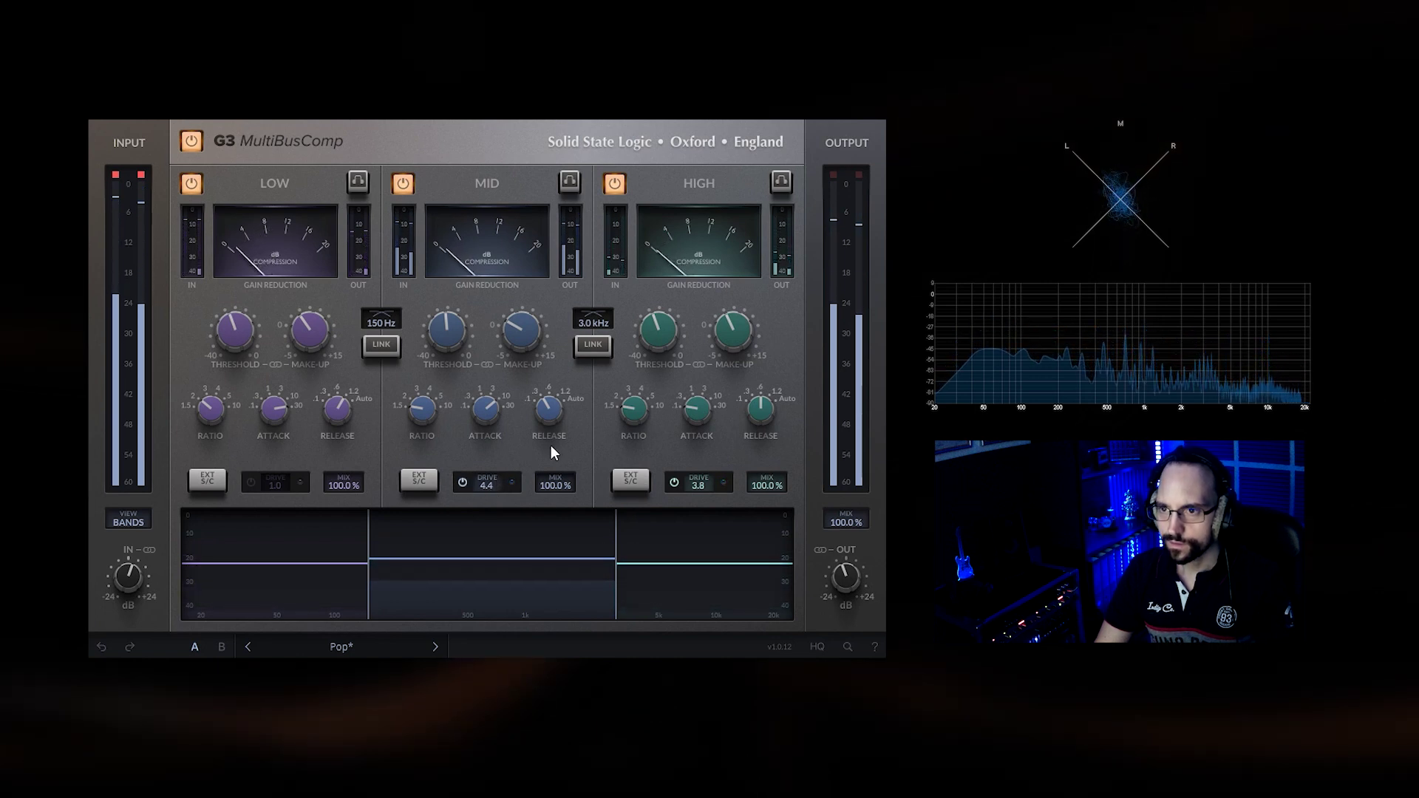
click(403, 184)
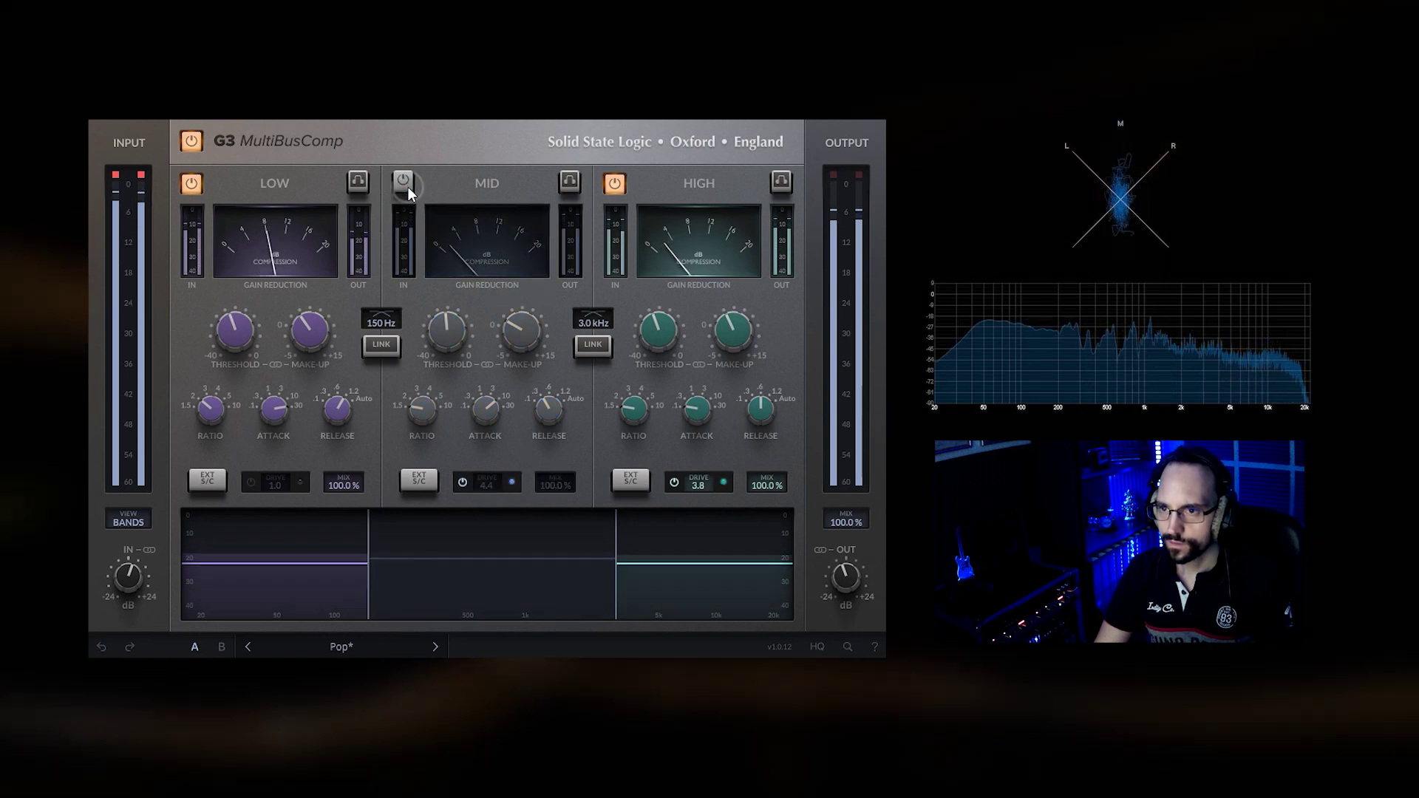
click(402, 184)
click(569, 183)
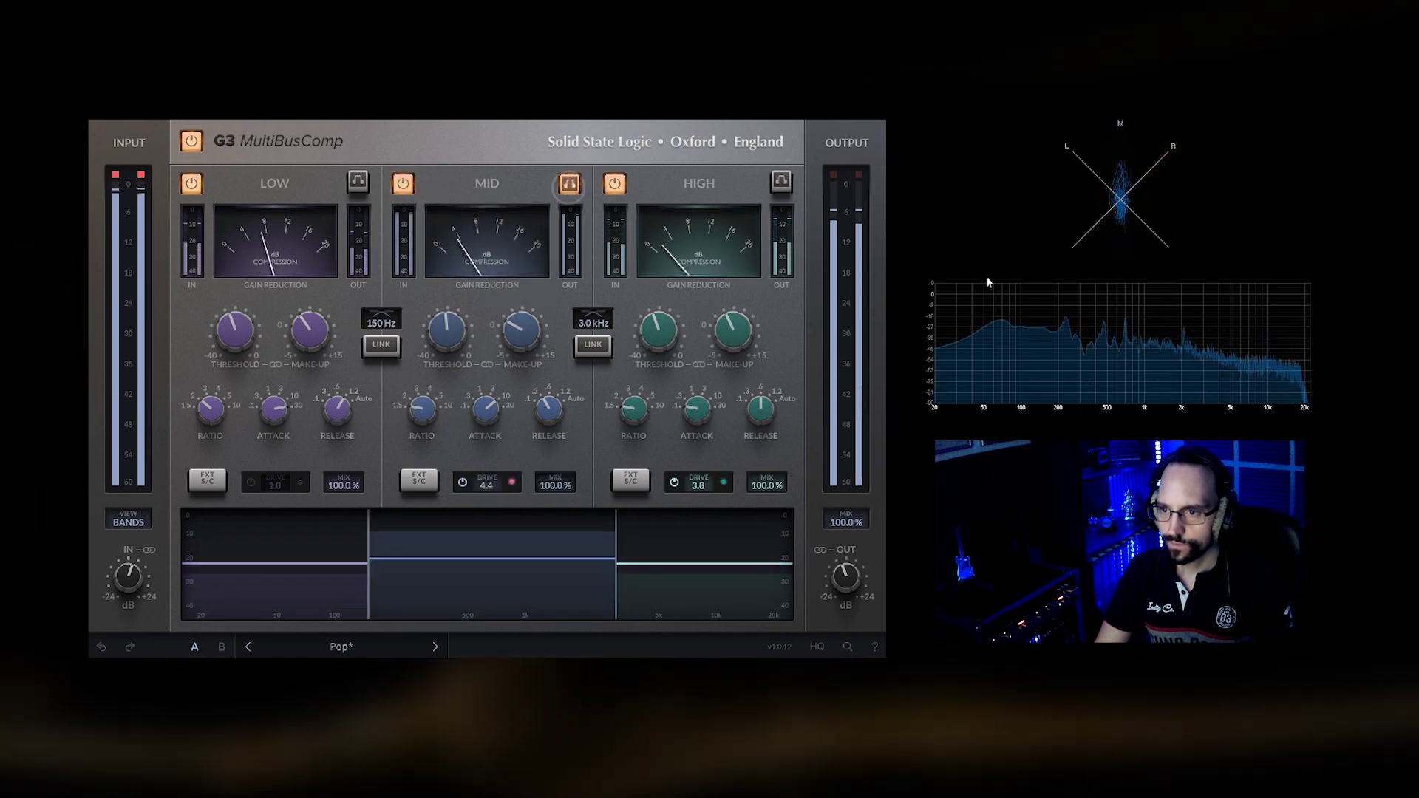
Settle MID band drive at 2.5 after trying higher values, comparing it off and on
drag(492, 489, 517, 326)
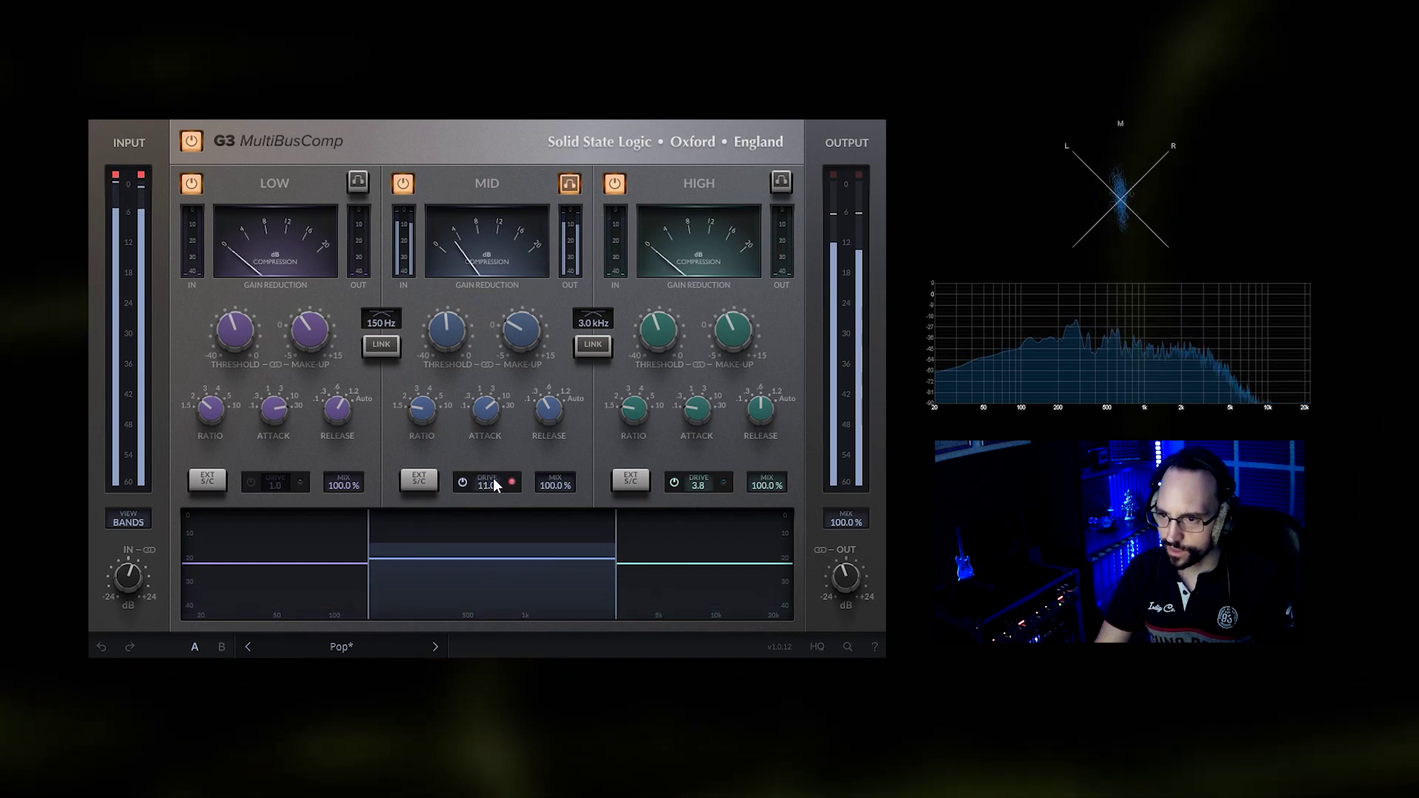
drag(491, 487, 496, 509)
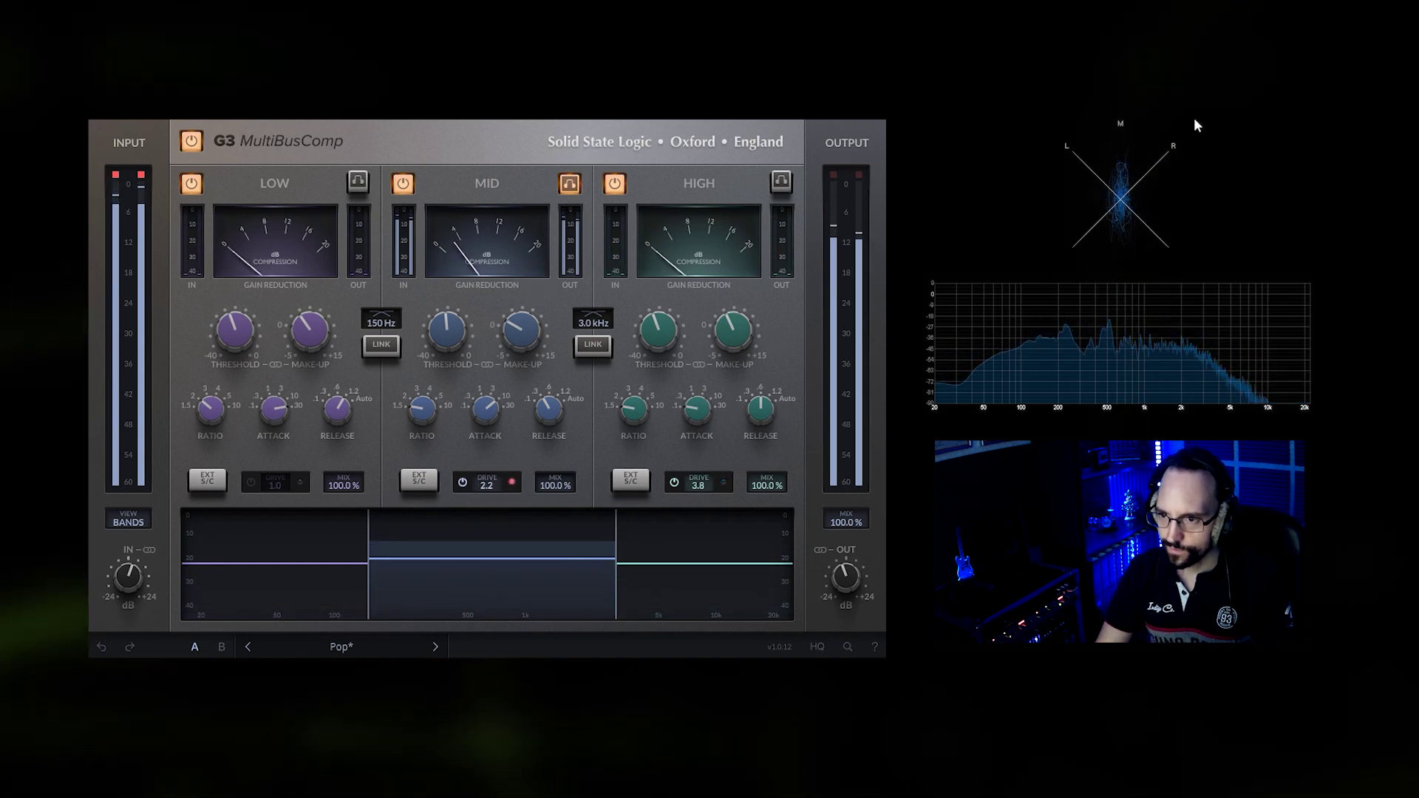
key(ctrl+z)
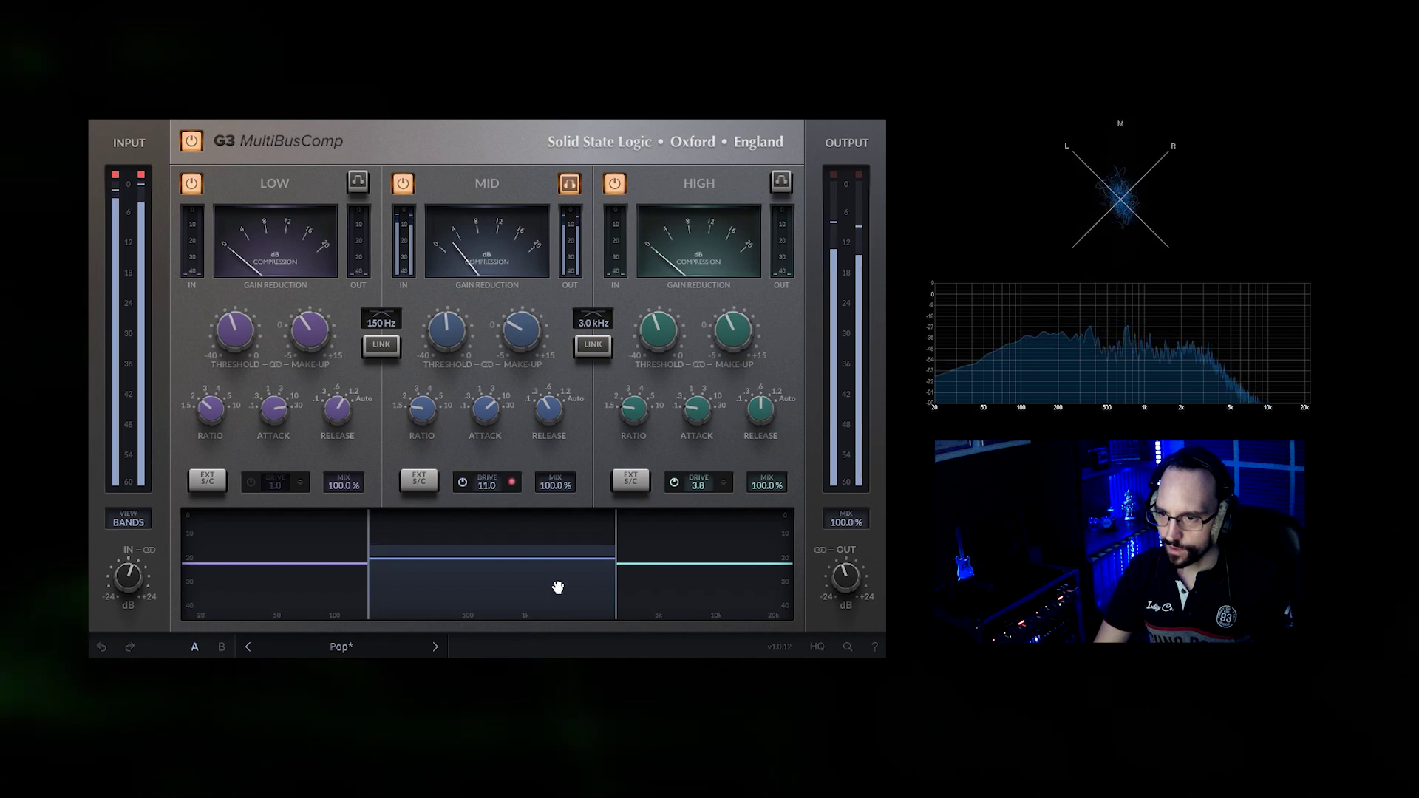
drag(481, 490, 486, 490)
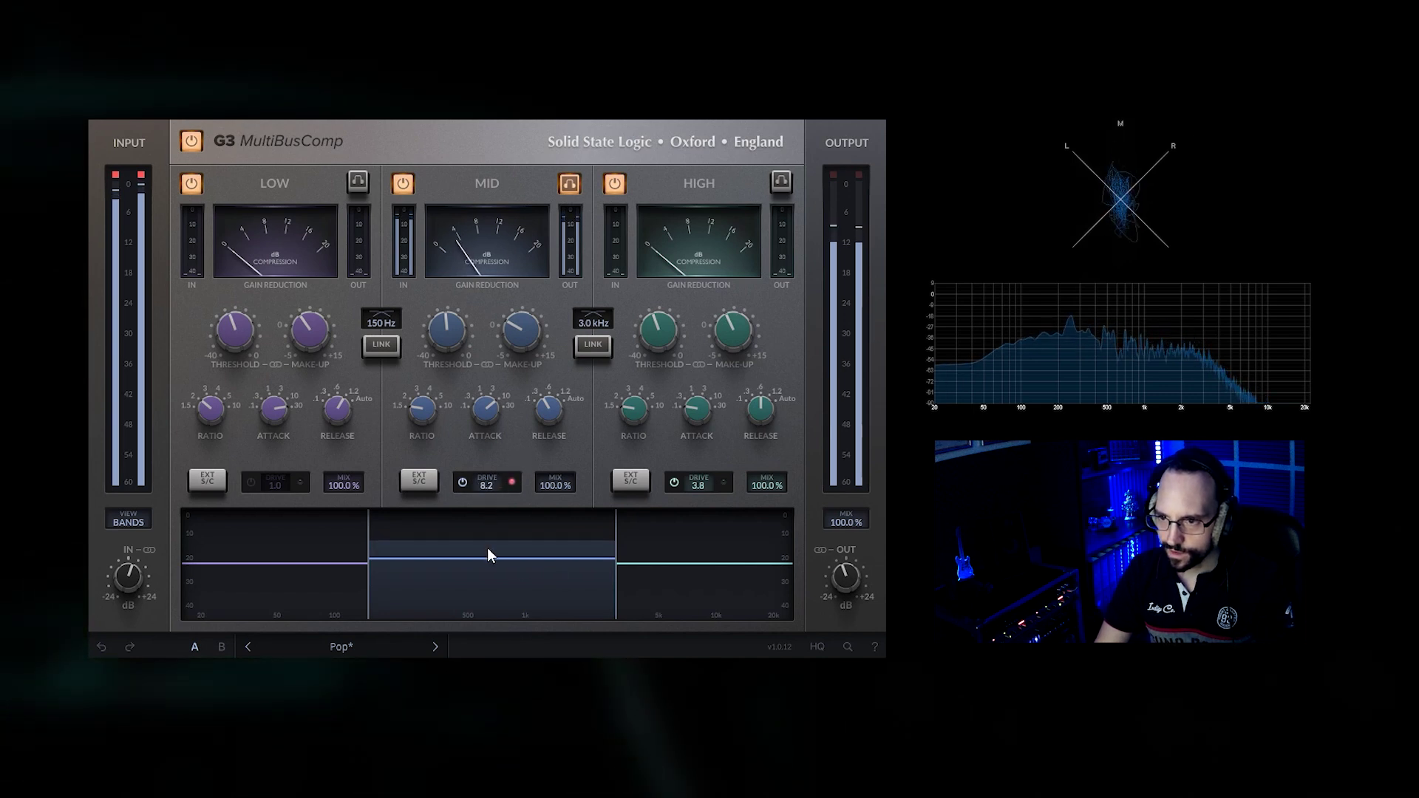
drag(486, 548, 491, 627)
click(463, 482)
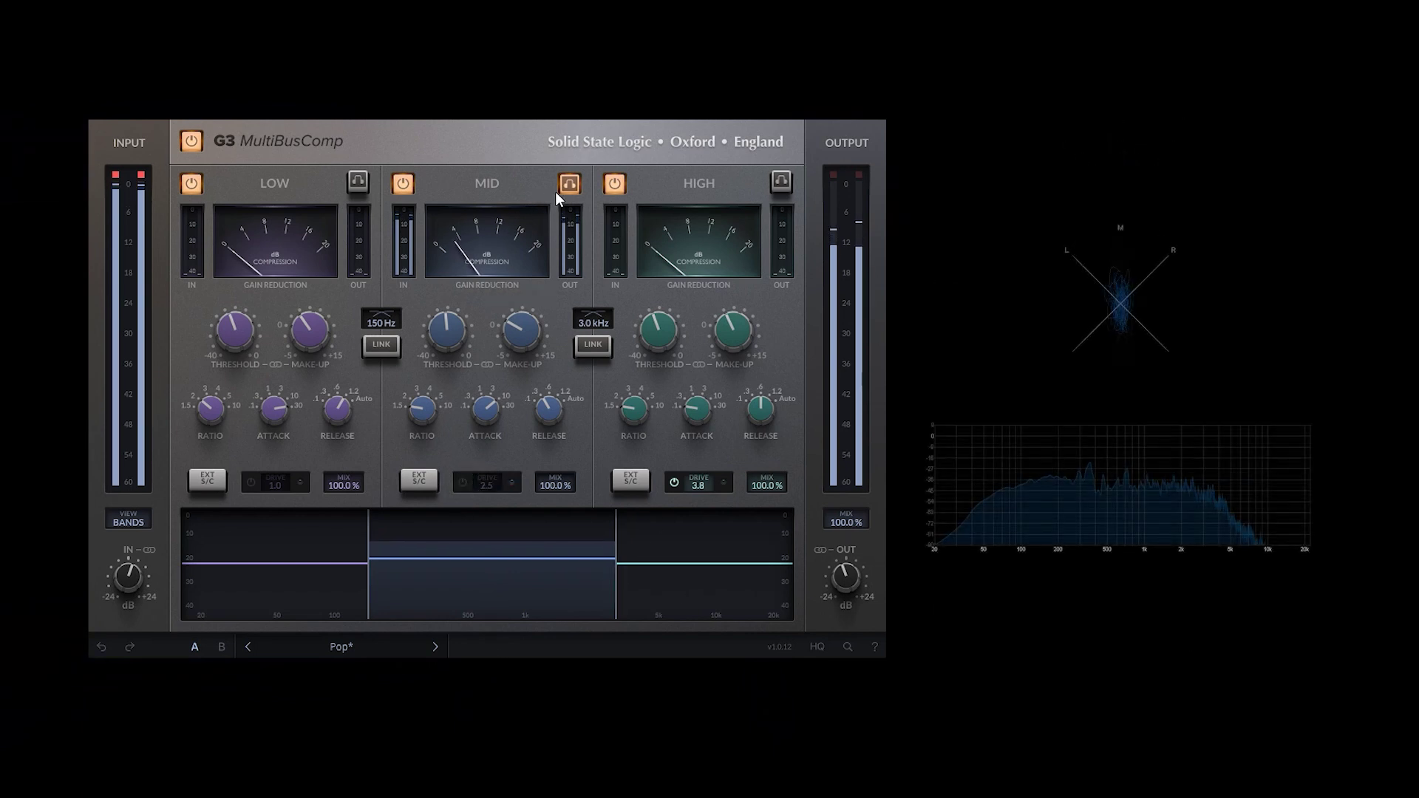
click(455, 486)
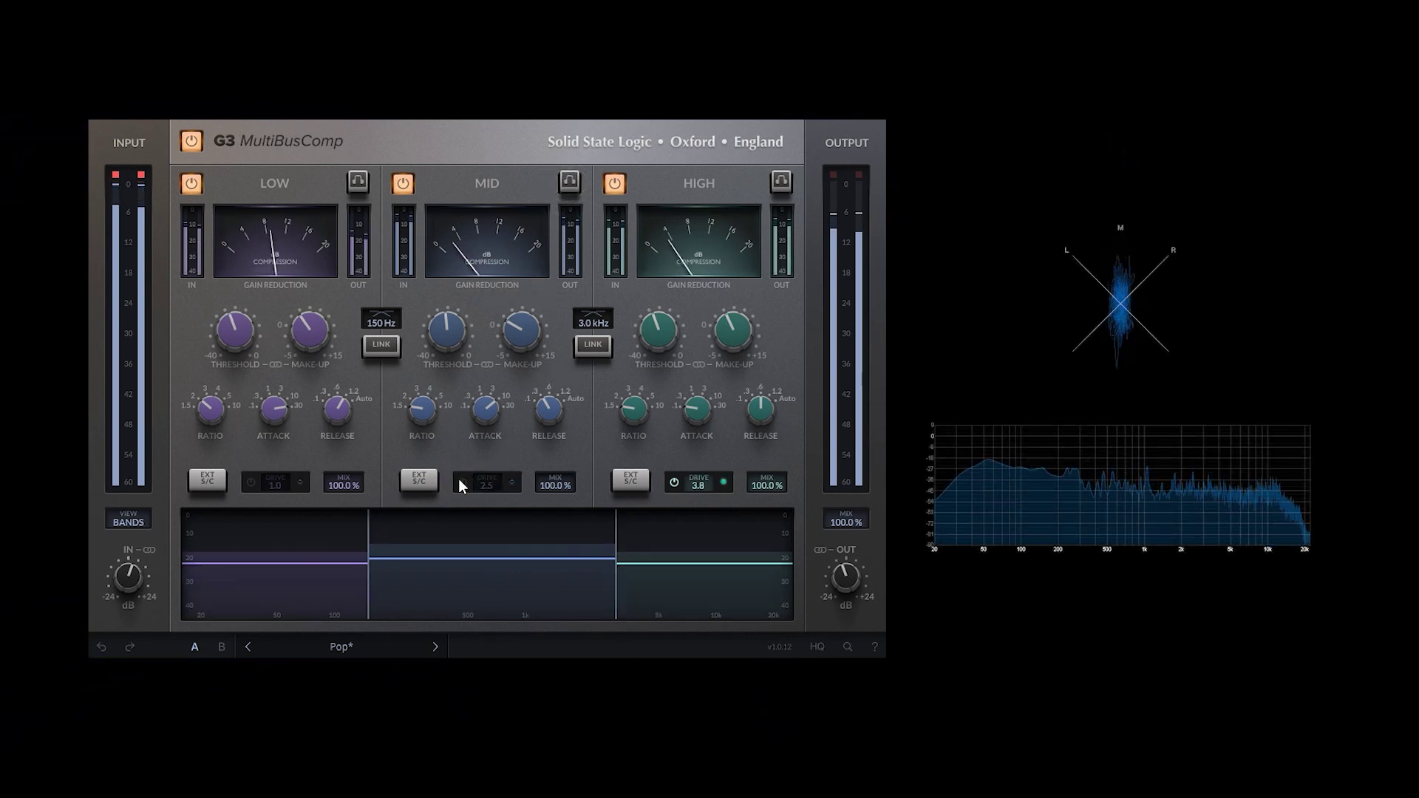
click(458, 478)
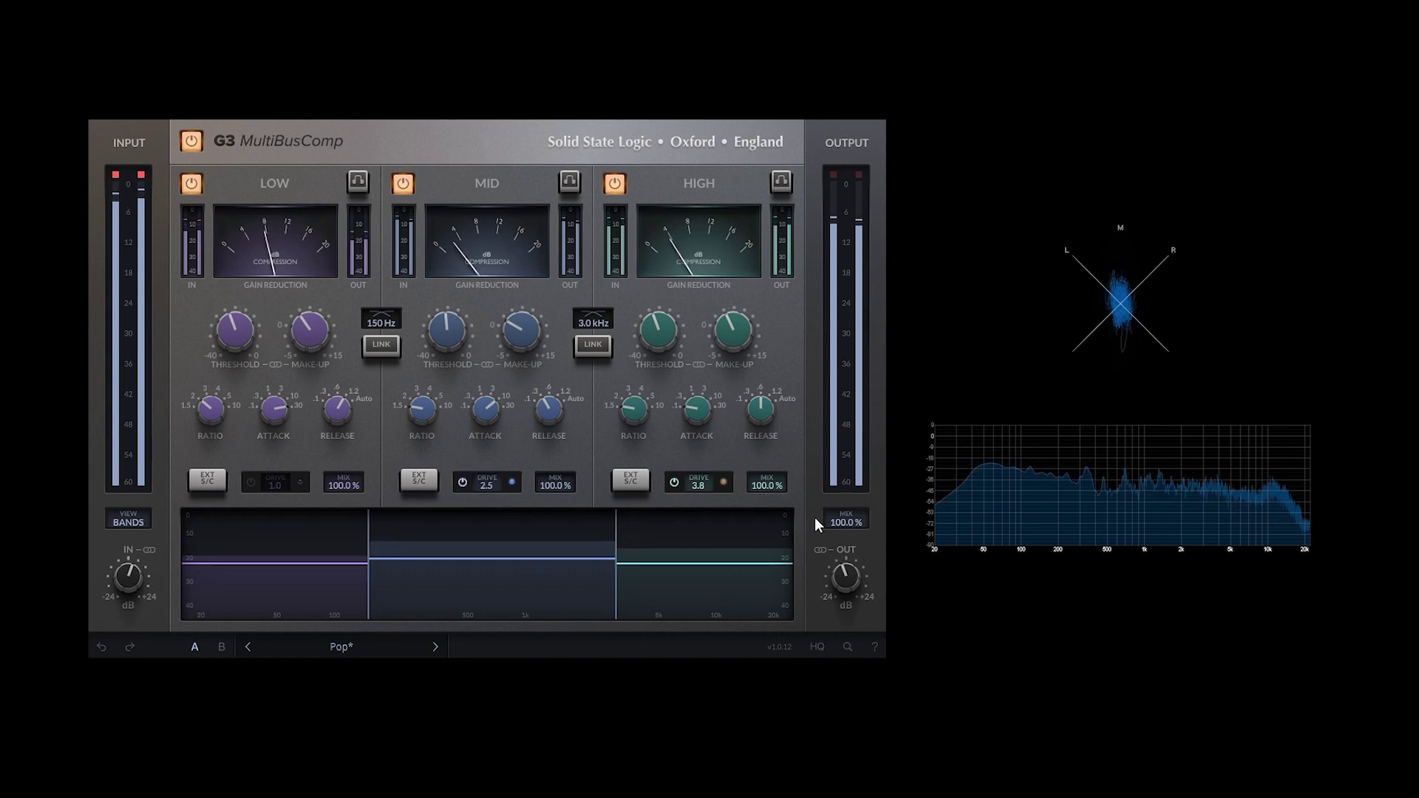
Bring the HIGH band mix down to 0% and switch the LOW band off
drag(778, 486, 791, 602)
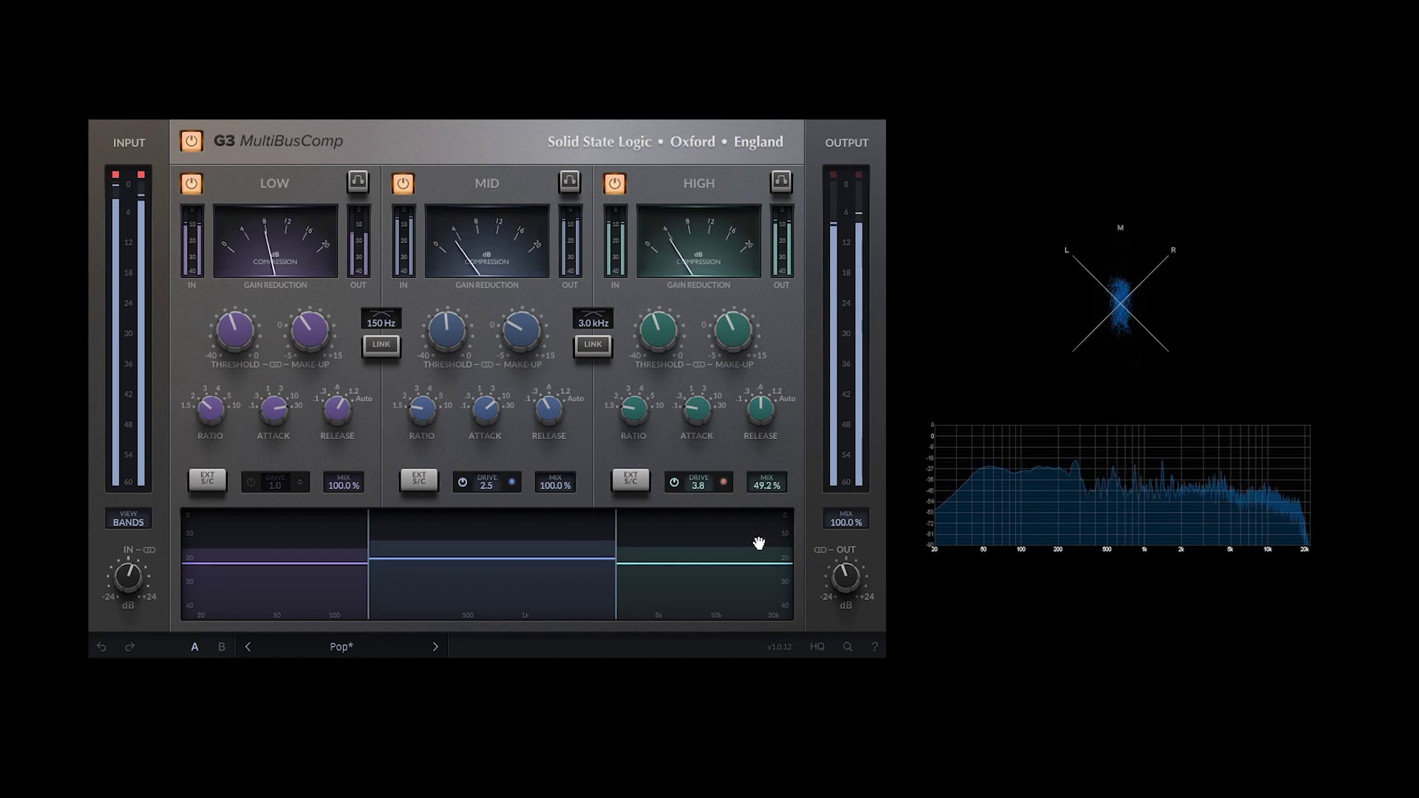
drag(769, 481, 775, 527)
click(190, 183)
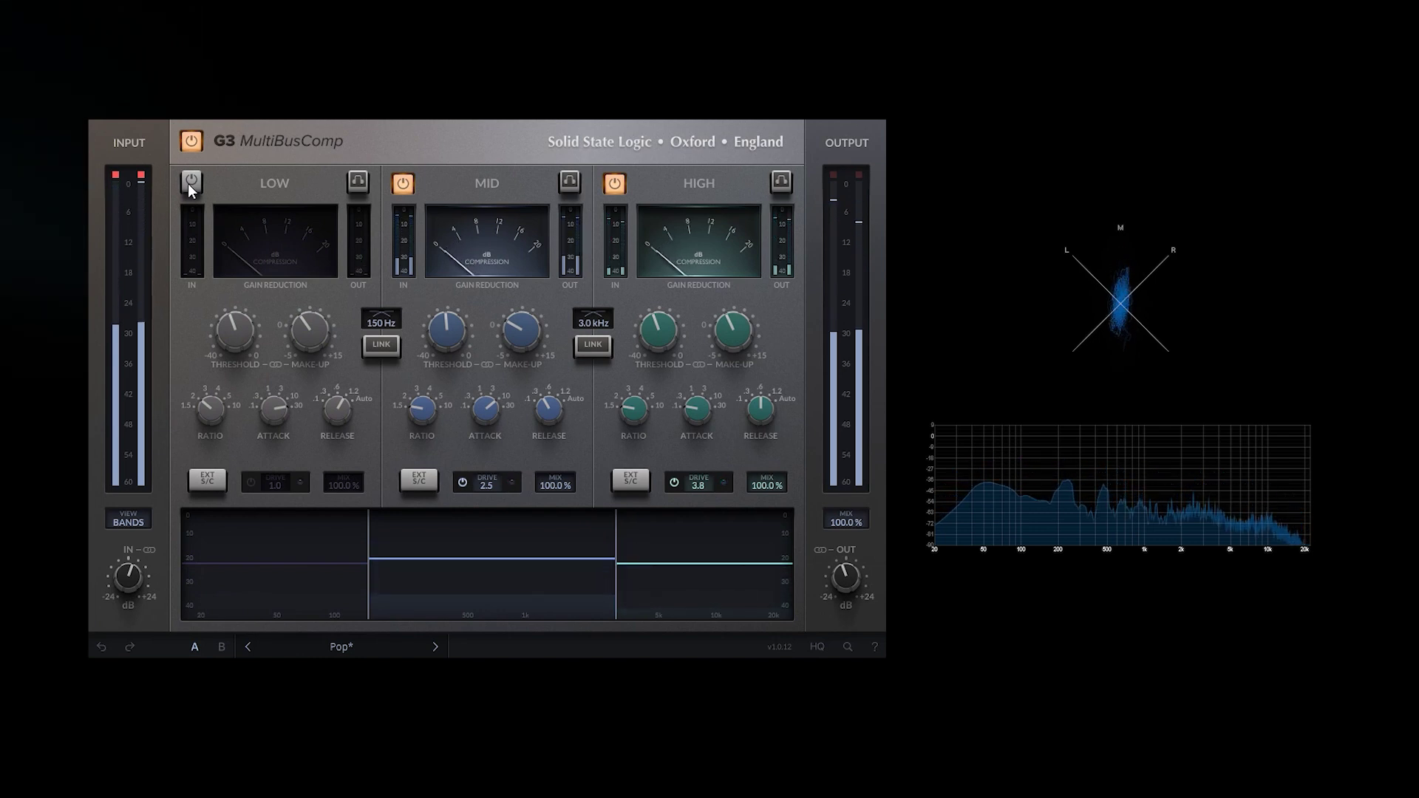
Re-enable the LOW band with drive at 4.7, then bypass the whole compressor
click(191, 183)
mouse_move(538, 404)
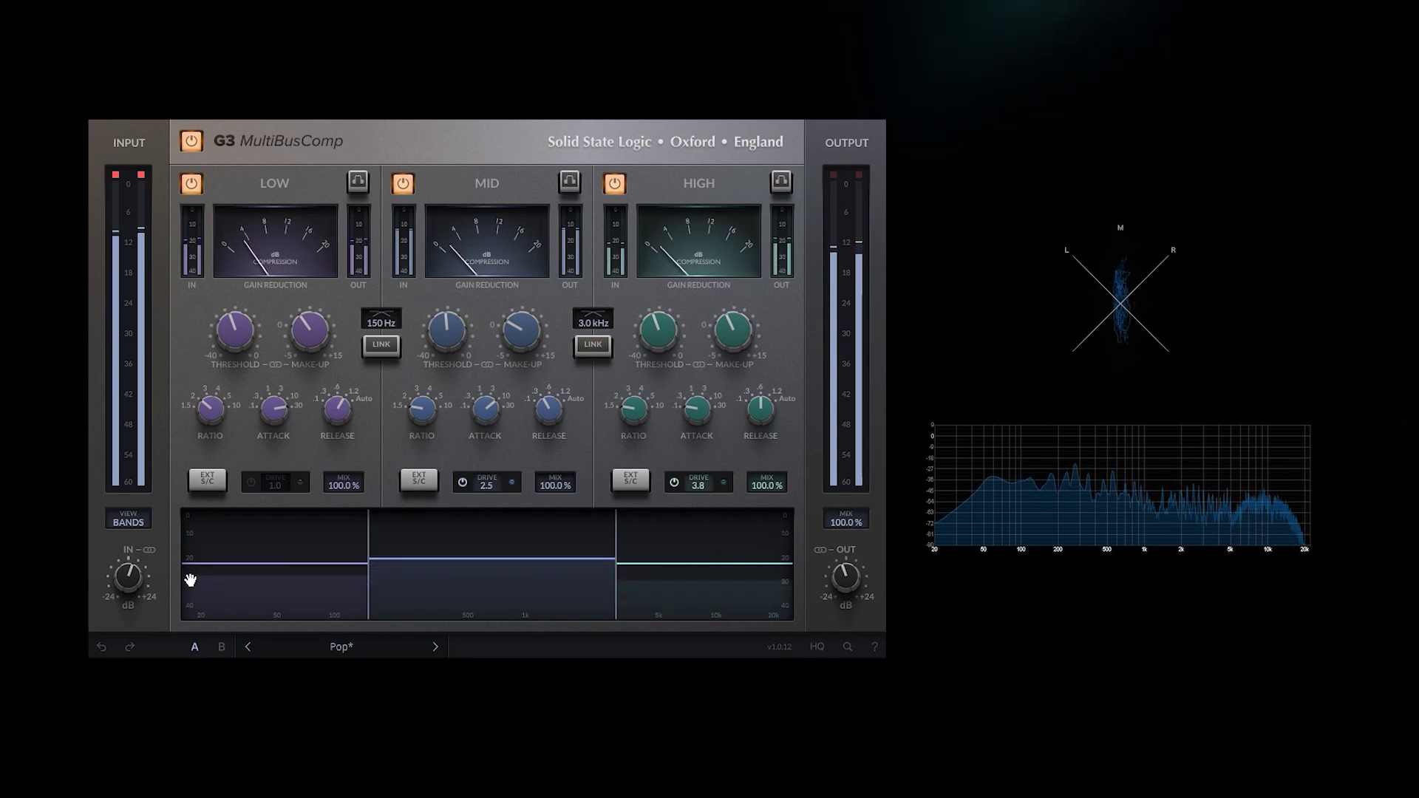
click(251, 482)
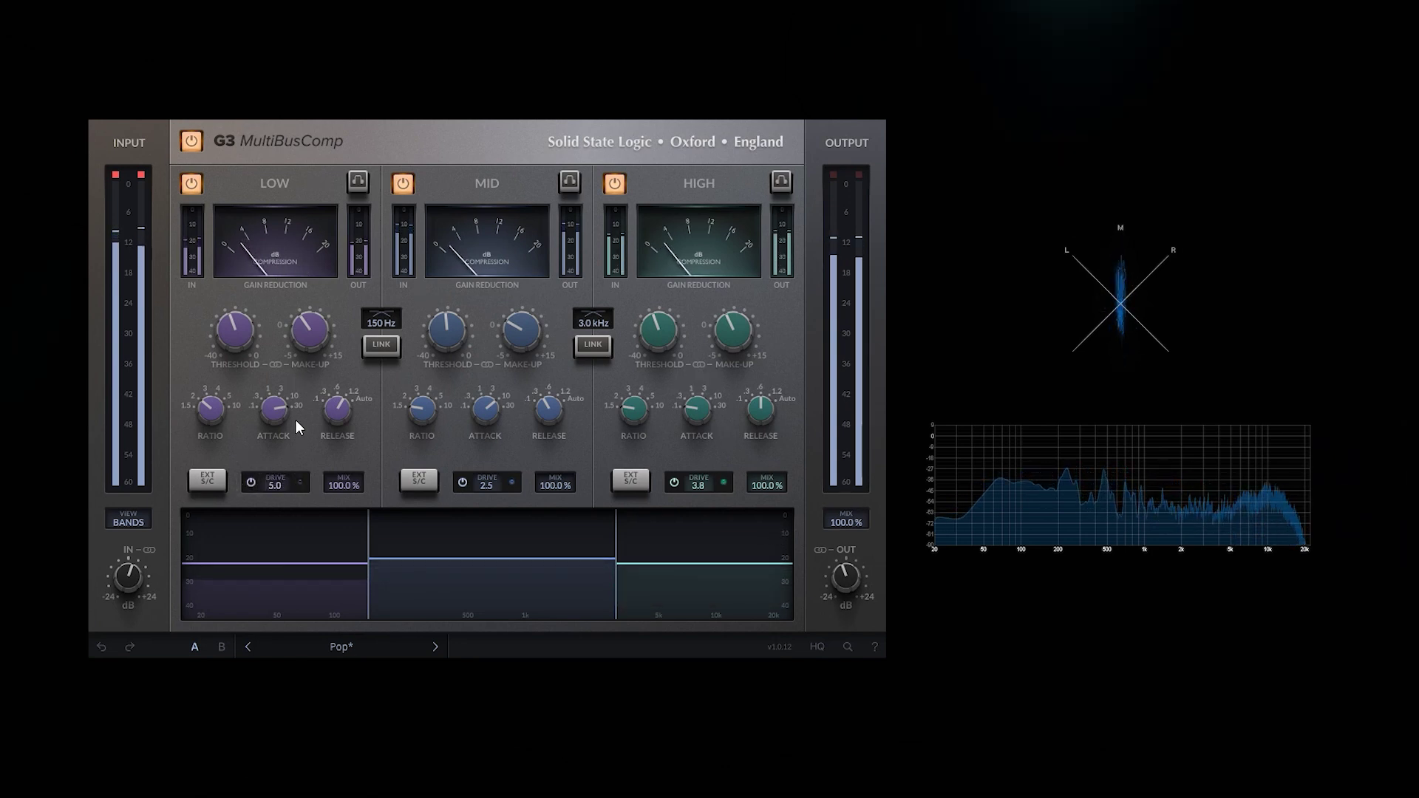
drag(275, 485, 275, 510)
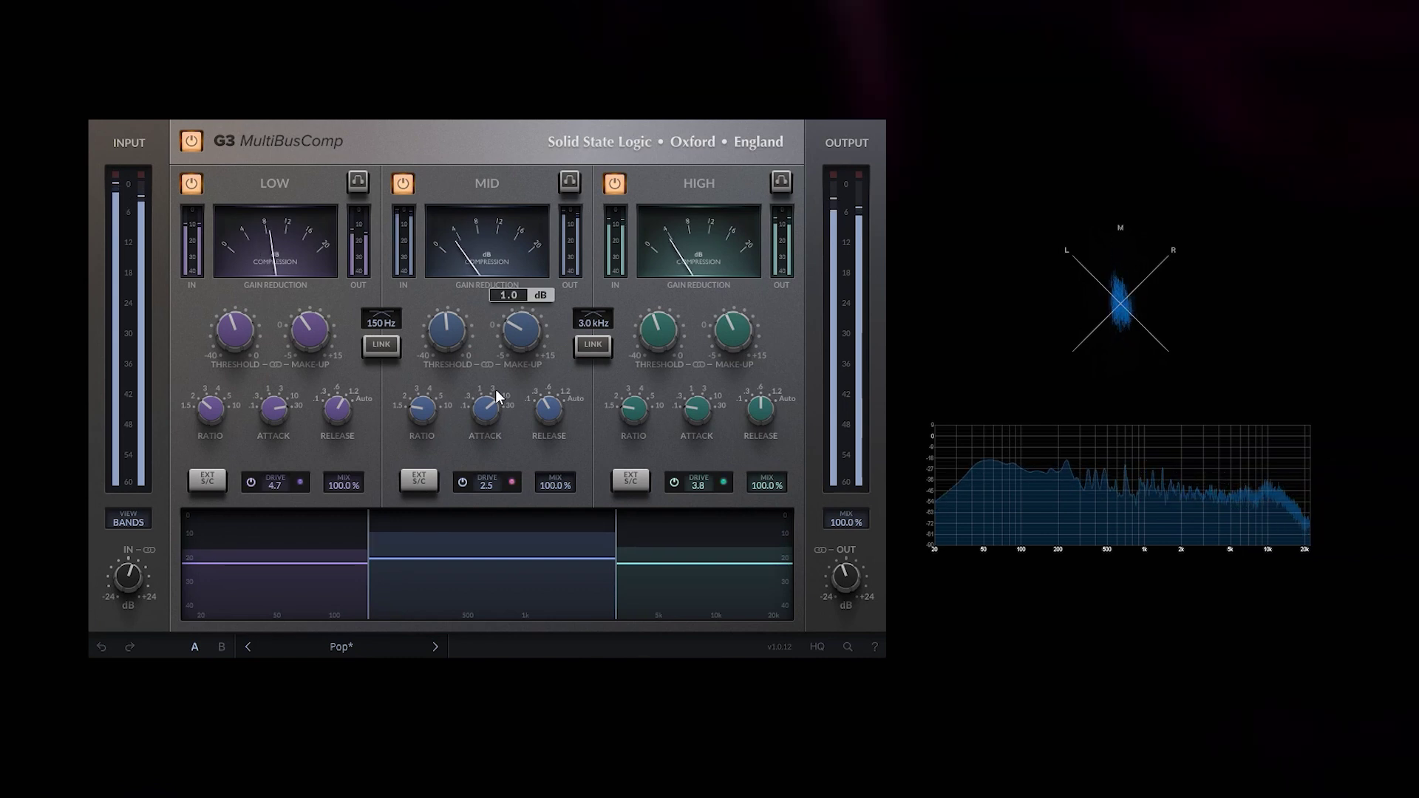
click(192, 138)
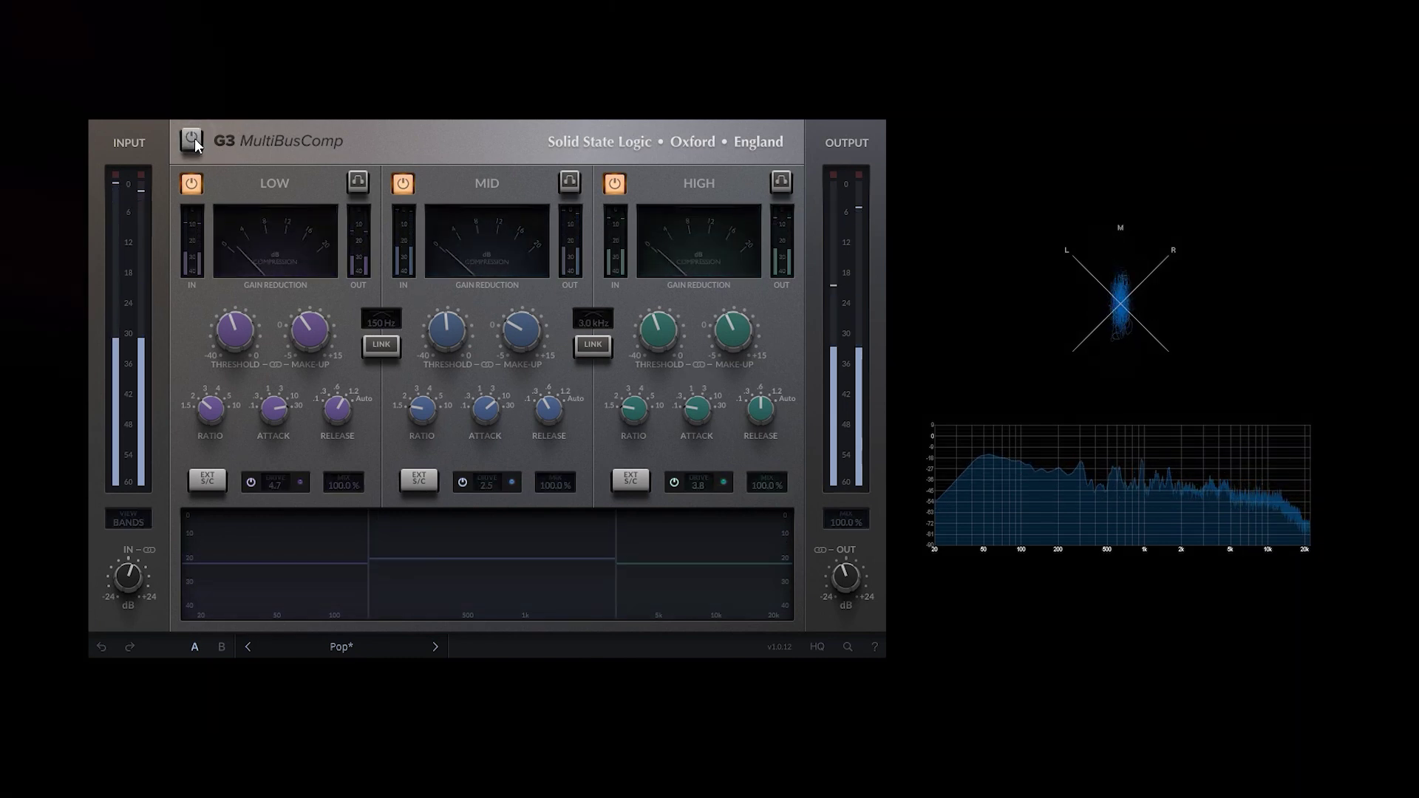
Re-enable the compressor, shift the crossovers to 153 Hz and 3.1 kHz, and raise the HIGH threshold
click(193, 139)
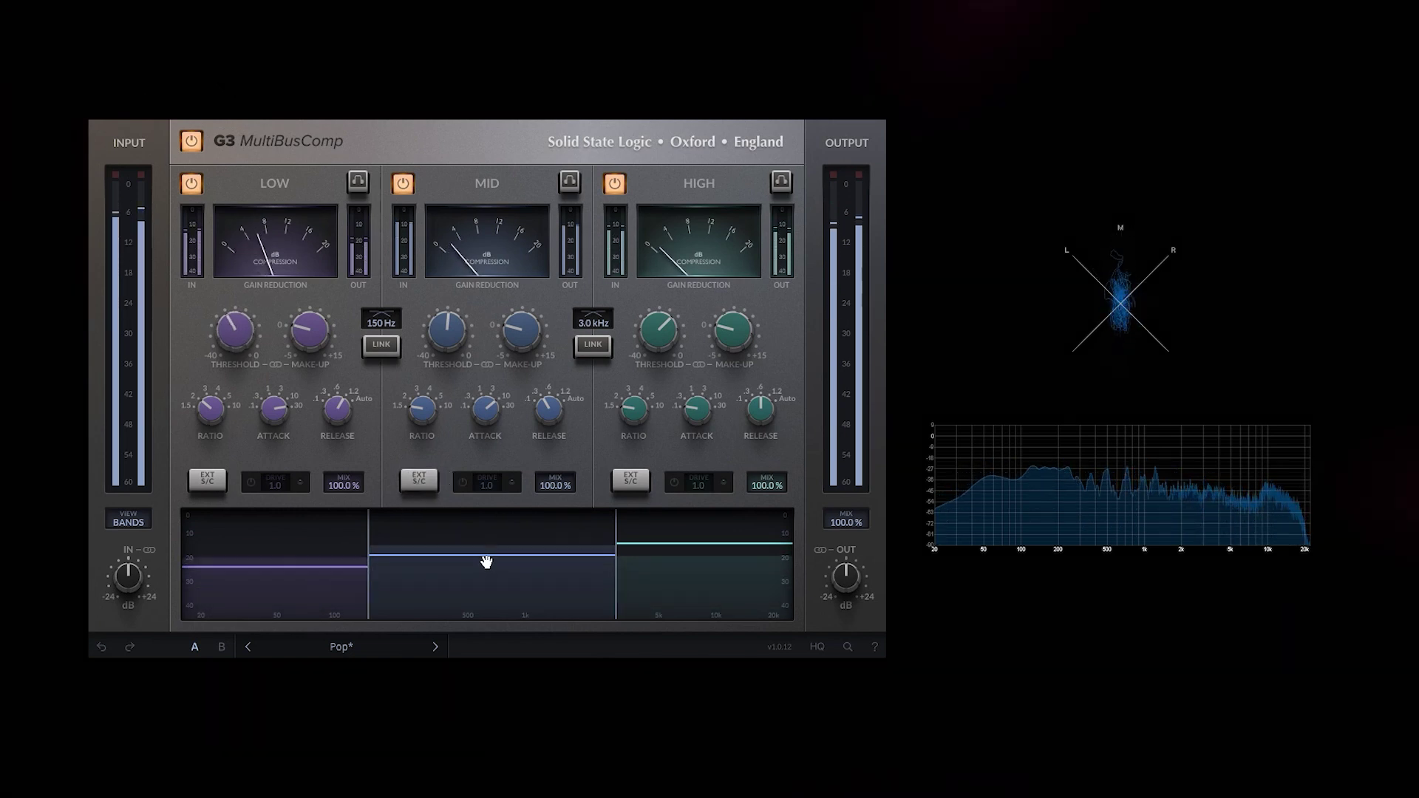
drag(486, 562, 491, 561)
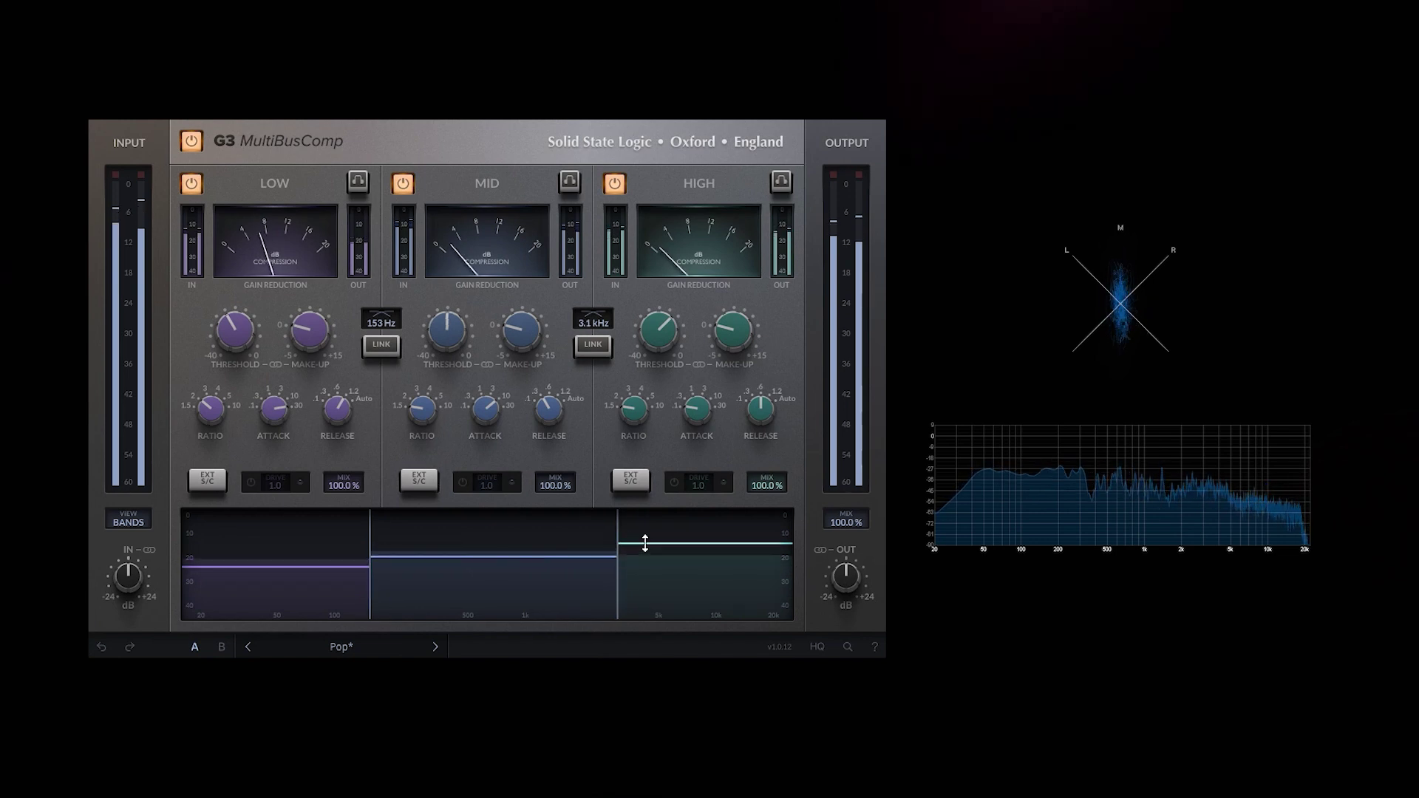
drag(650, 556, 650, 538)
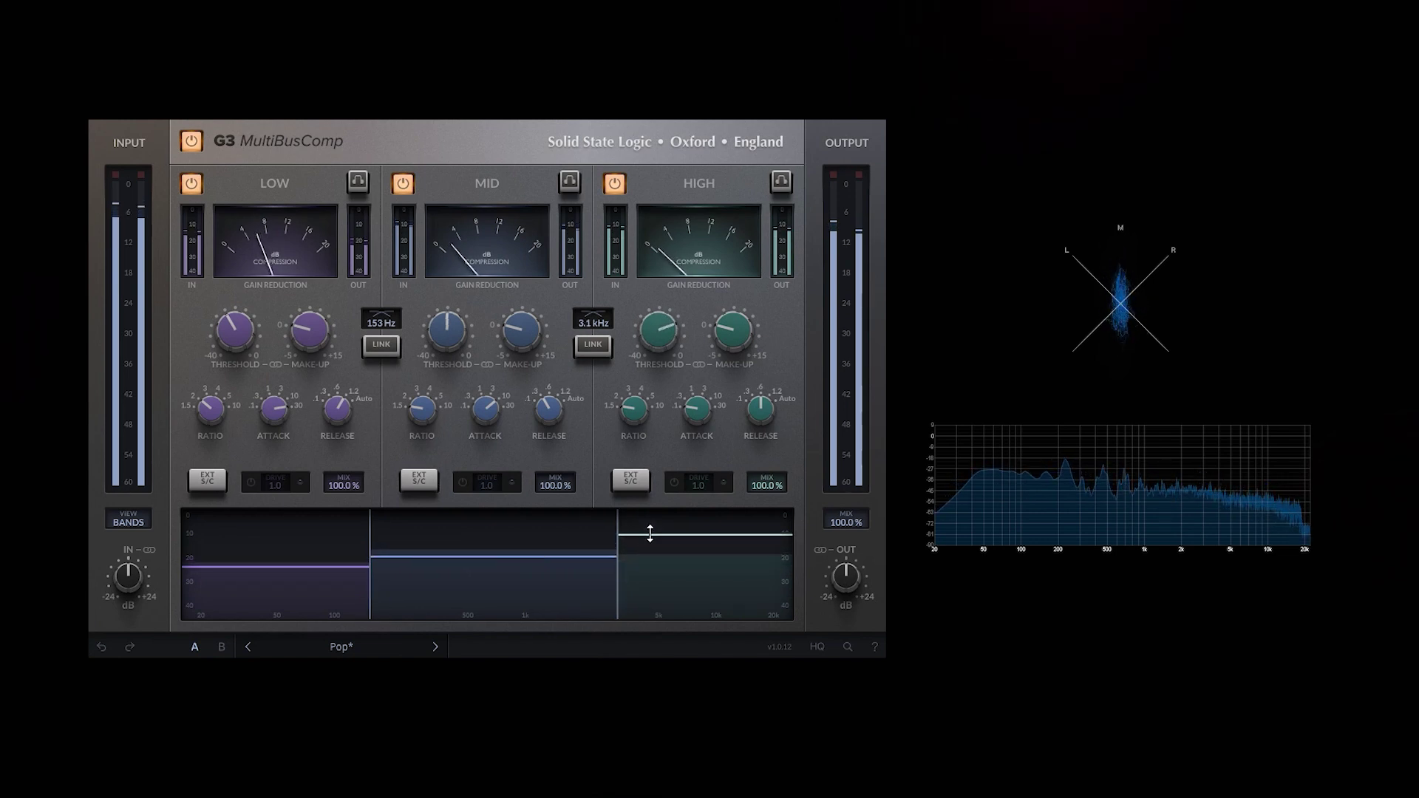